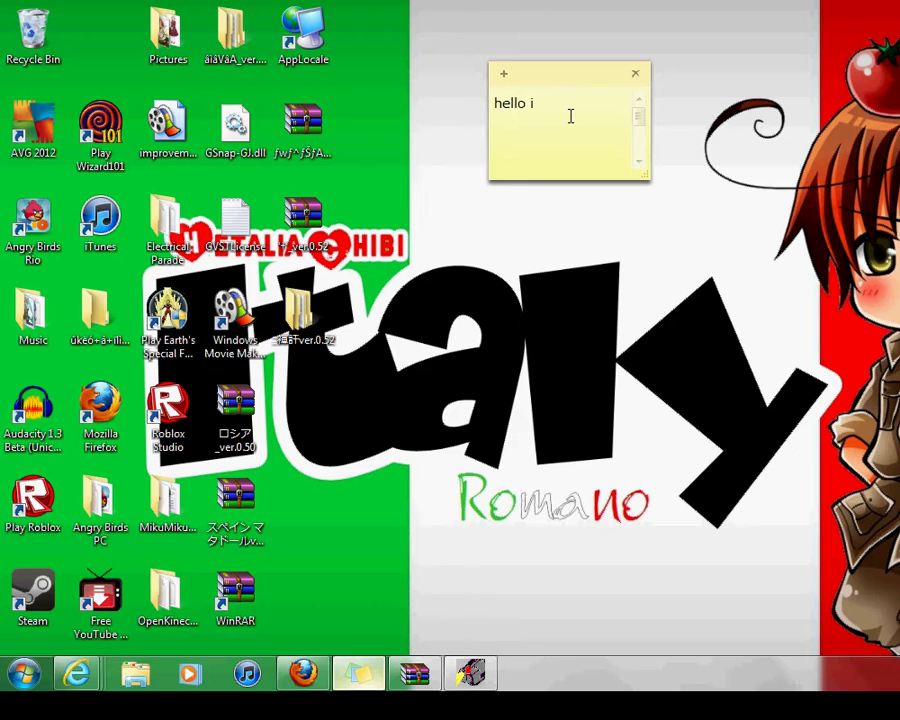
Step: Write "hello i'm gonna show you how to get password models" in the sticky note and clear the message
text(m gonna show you how to get )
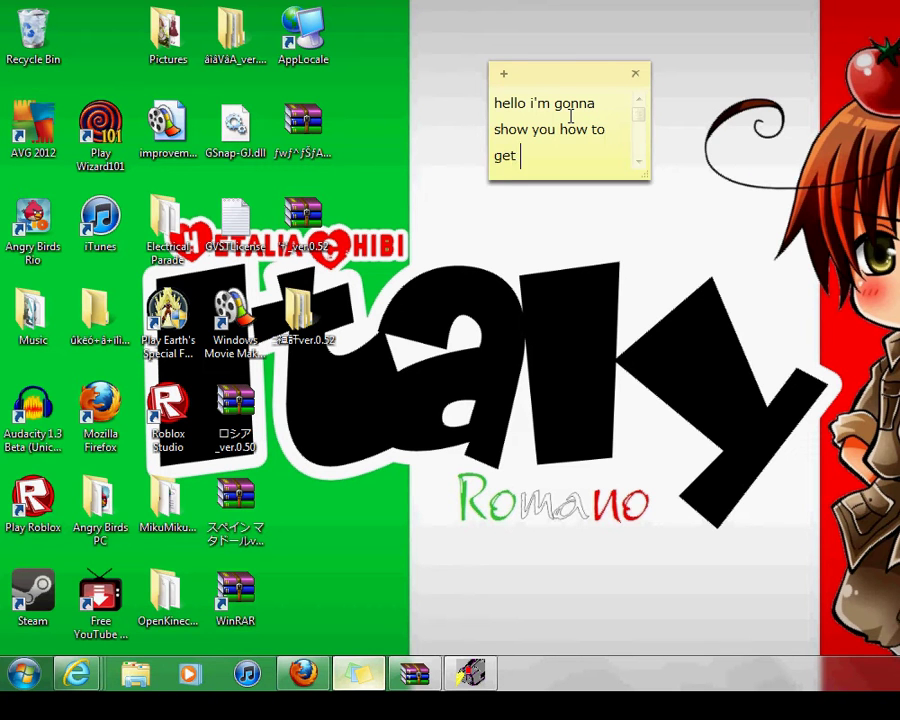
text(password models)
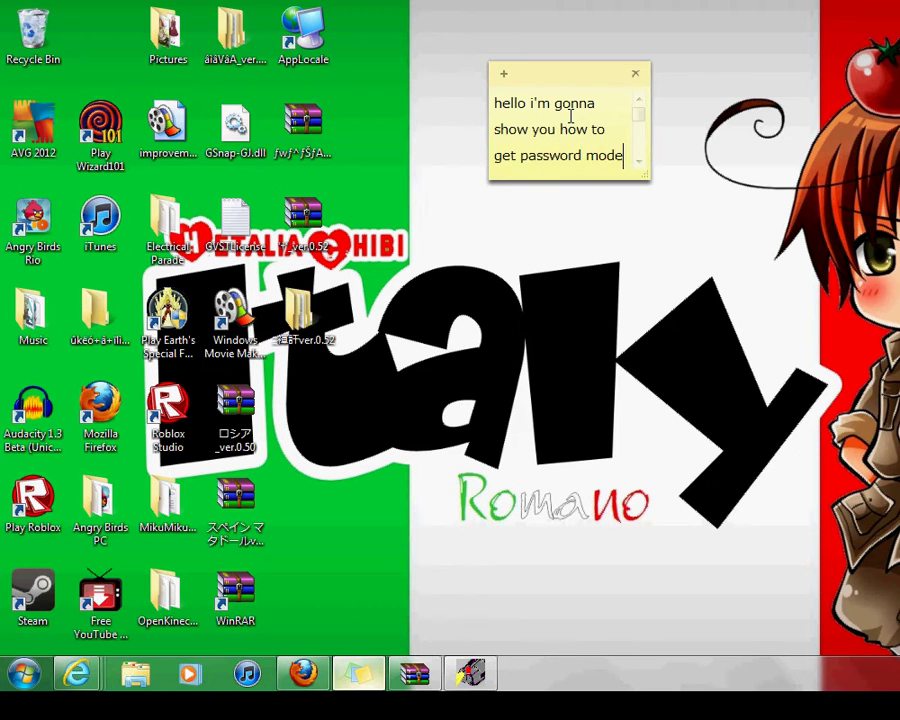
key(BackSpace)
key(BackSpace)
key(BackSpace)
key(BackSpace)
key(BackSpace)
key(BackSpace)
key(BackSpace)
key(BackSpace)
key(BackSpace)
key(BackSpace)
key(BackSpace)
key(BackSpace)
key(BackSpace)
key(BackSpace)
key(BackSpace)
key(BackSpace)
key(BackSpace)
key(BackSpace)
key(BackSpace)
key(BackSpace)
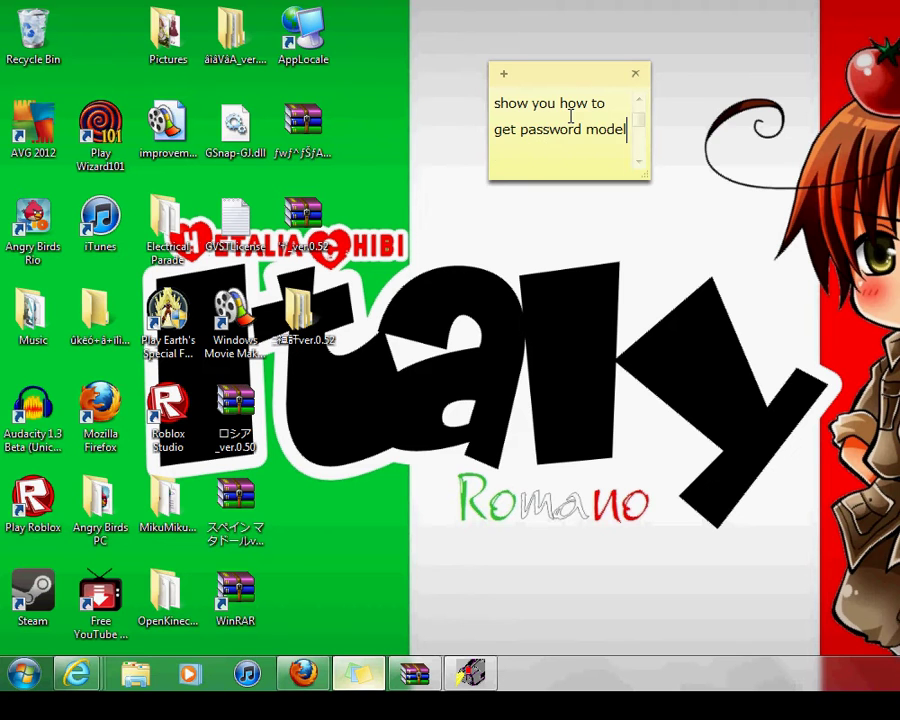
text(he)
key(BackSpace)
key(BackSpace)
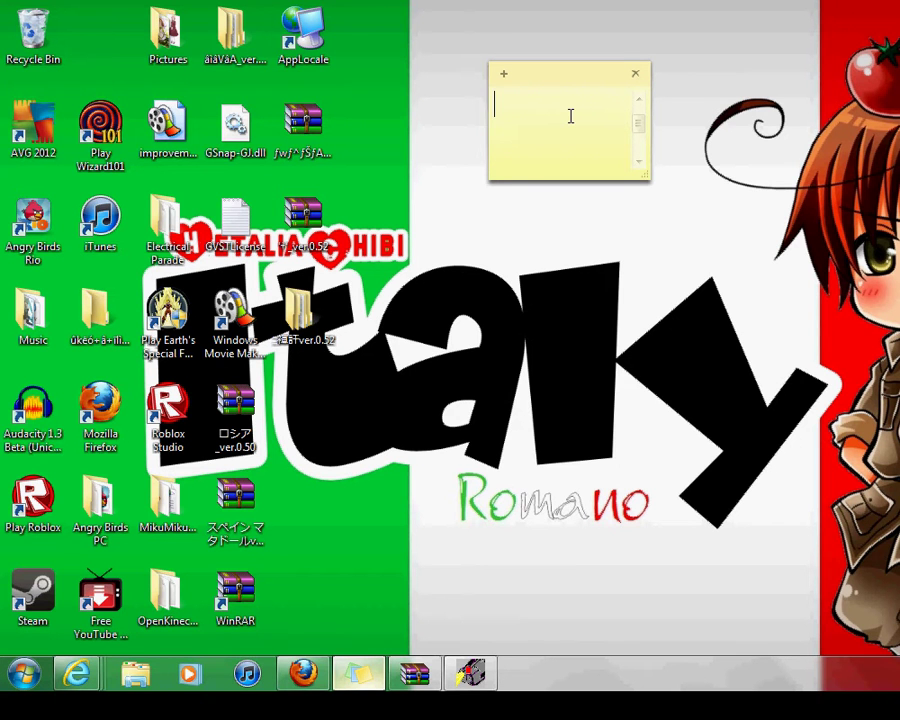
Step: Write "just to let you know i'm NOT gonna tell you the password" in the sticky note, correcting the misspelled last word
text(just to let you know)
key(Return)
text(i)
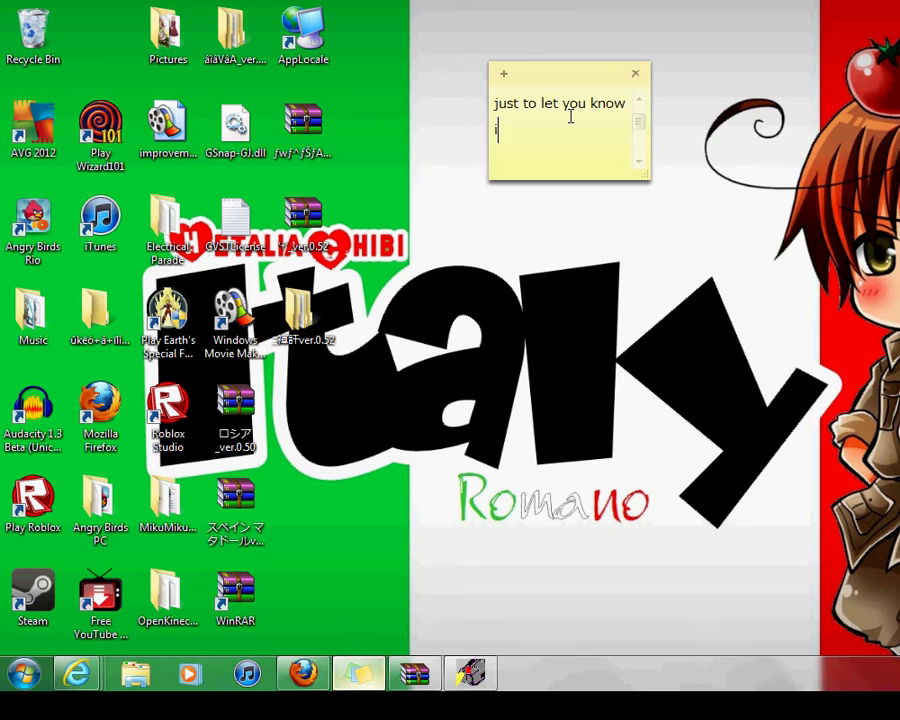
text('m NOT gonna te)
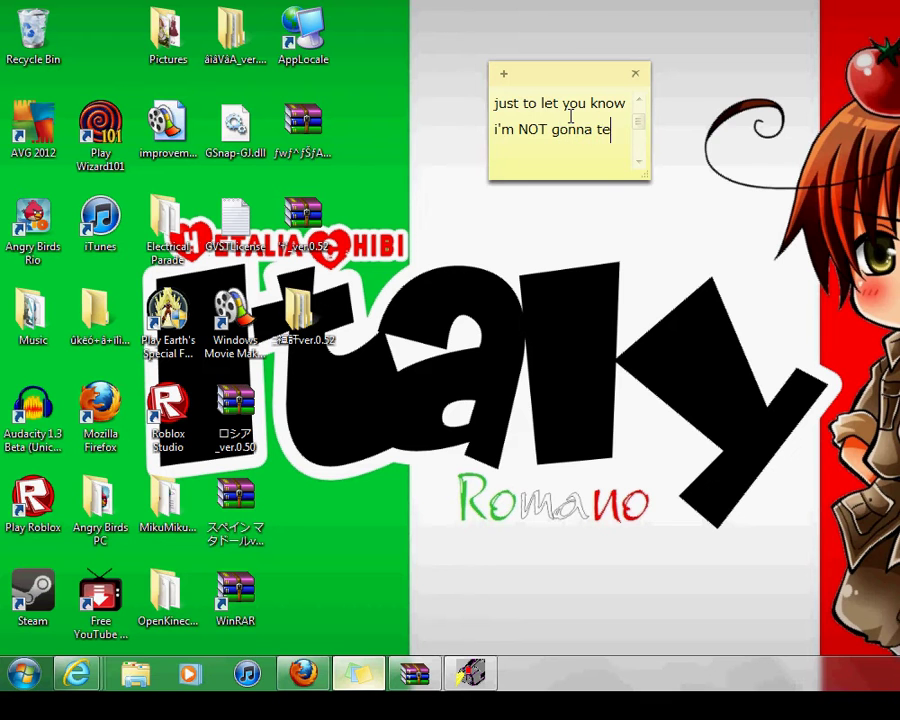
text(ll you yh)
key(BackSpace)
key(BackSpace)
text(the passwrod)
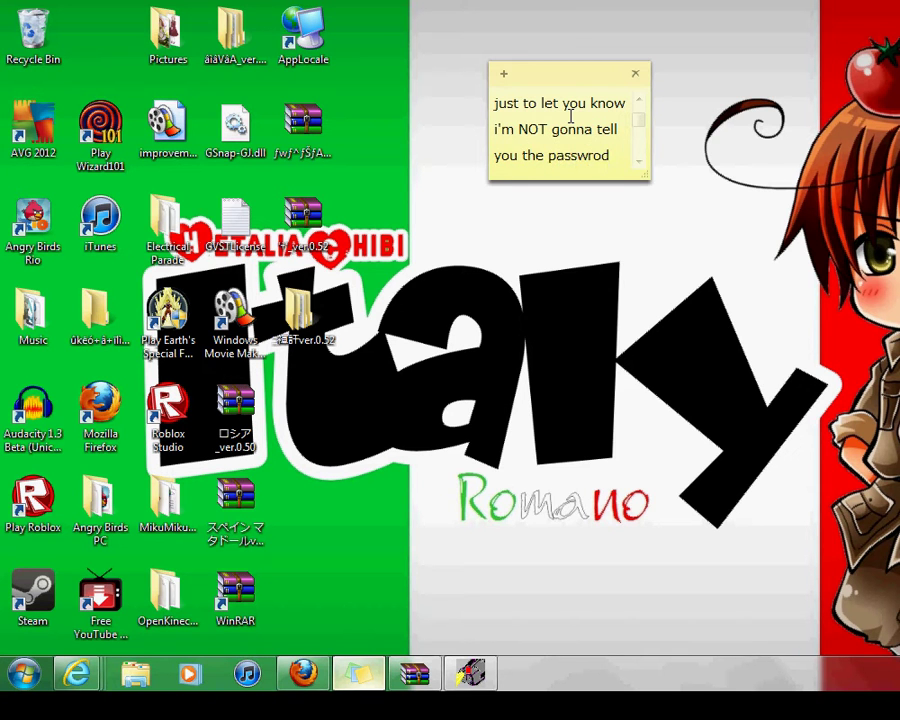
key(BackSpace)
key(BackSpace)
text(ord)
Step: Erase the message about not telling the password from the sticky note
key(BackSpace)
key(BackSpace)
key(BackSpace)
key(BackSpace)
key(BackSpace)
key(BackSpace)
key(BackSpace)
key(BackSpace)
key(BackSpace)
key(BackSpace)
key(BackSpace)
key(BackSpace)
key(BackSpace)
key(BackSpace)
key(BackSpace)
key(BackSpace)
key(BackSpace)
key(BackSpace)
key(BackSpace)
key(BackSpace)
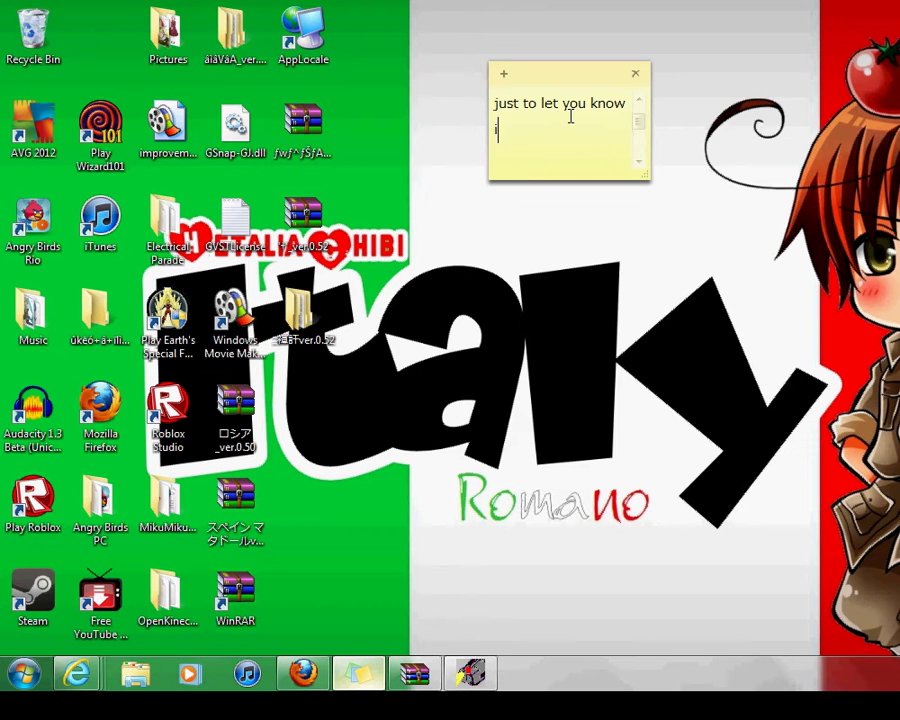
key(BackSpace)
key(BackSpace)
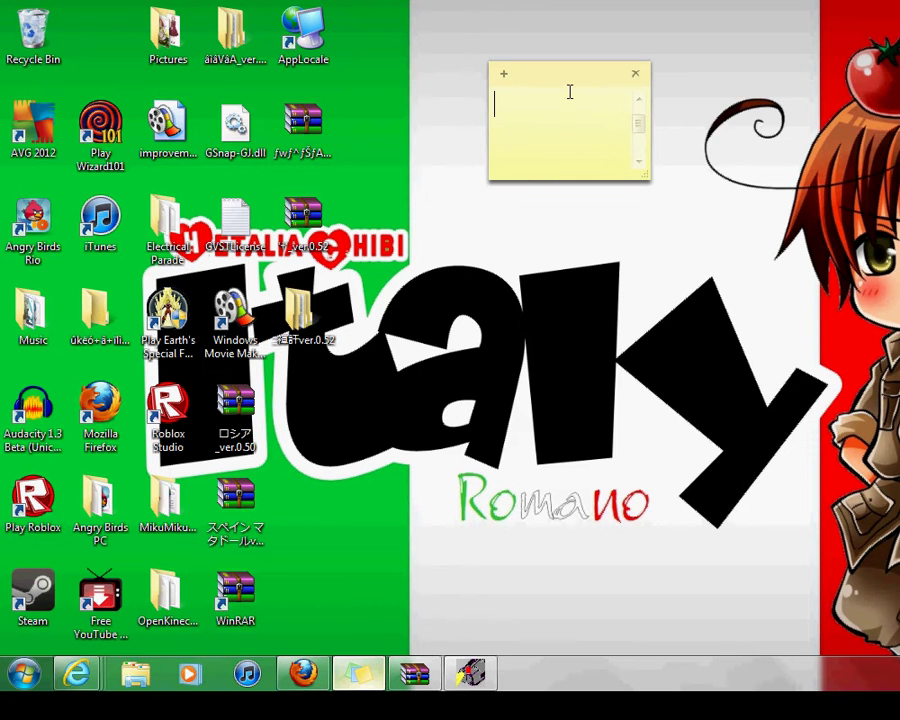
click(428, 145)
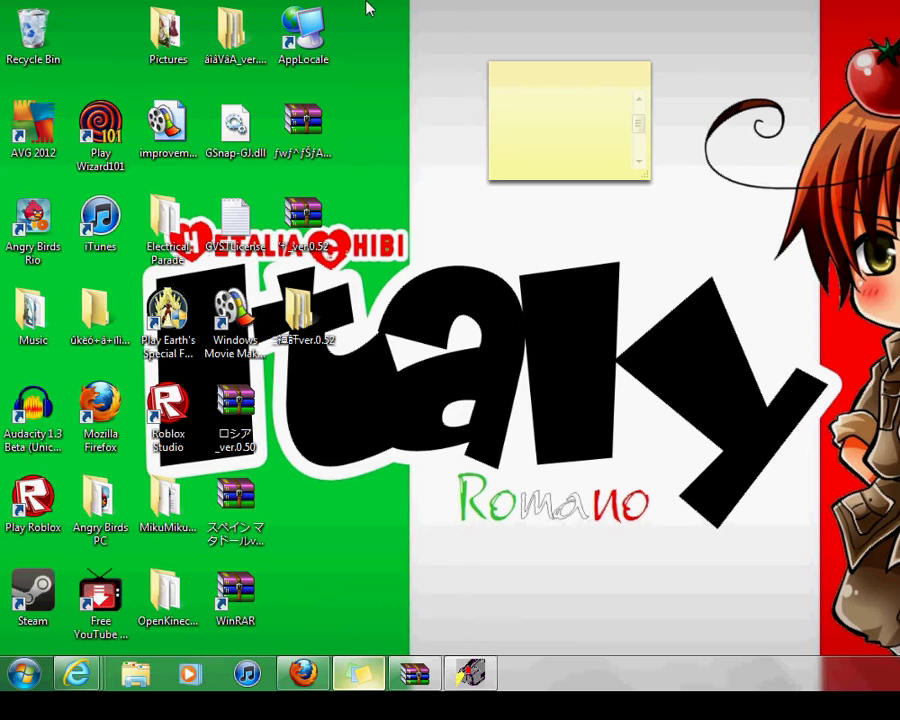
Step: Write "get applocale" in the sticky note and replace it with "here is how you get it"
click(518, 147)
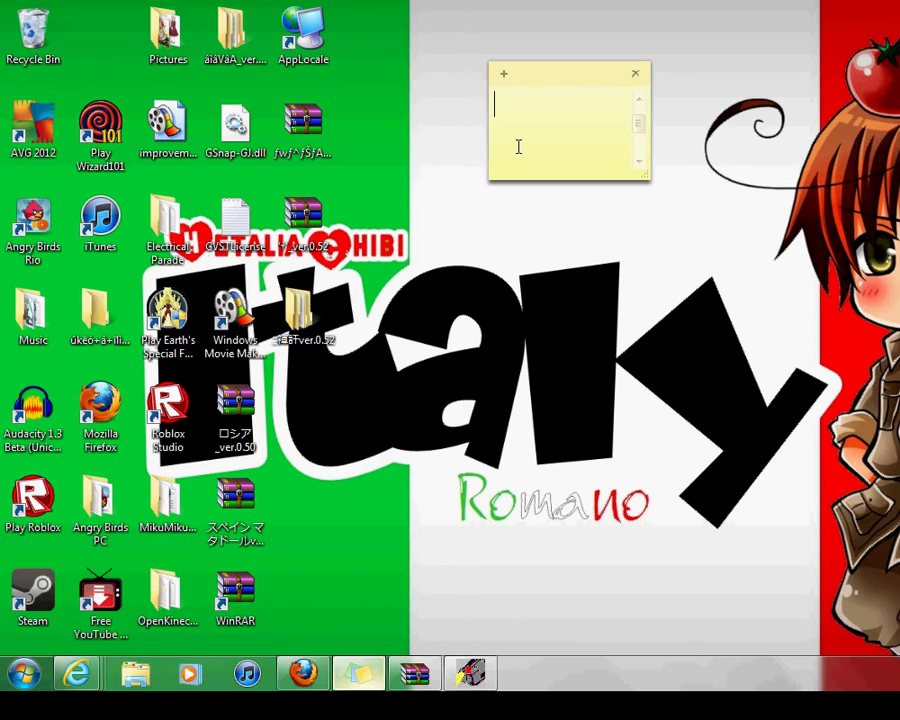
text(get applocale)
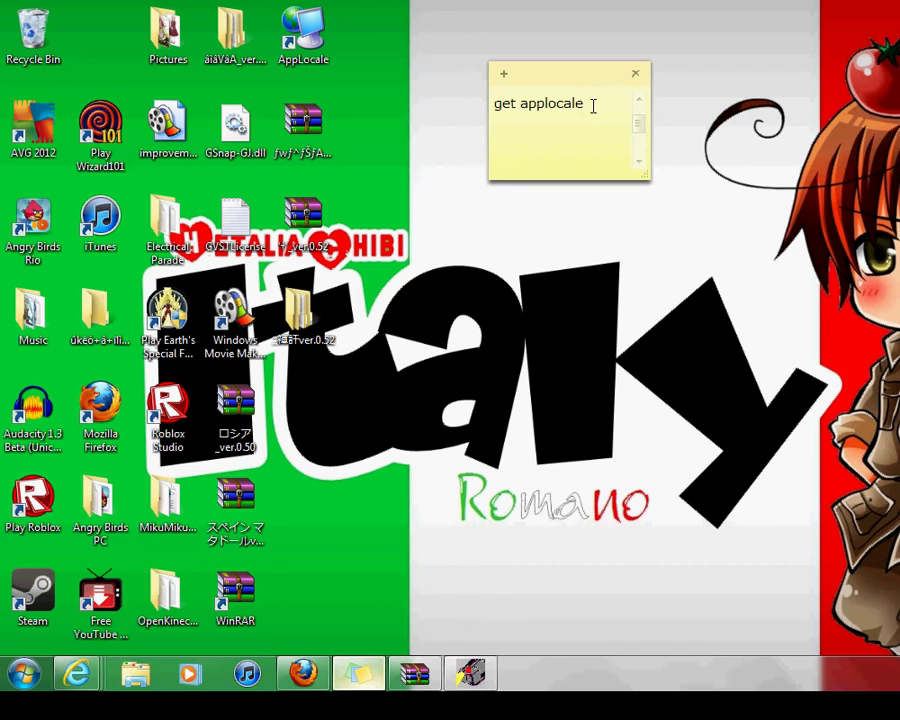
drag(588, 104, 388, 114)
key(BackSpace)
text(h)
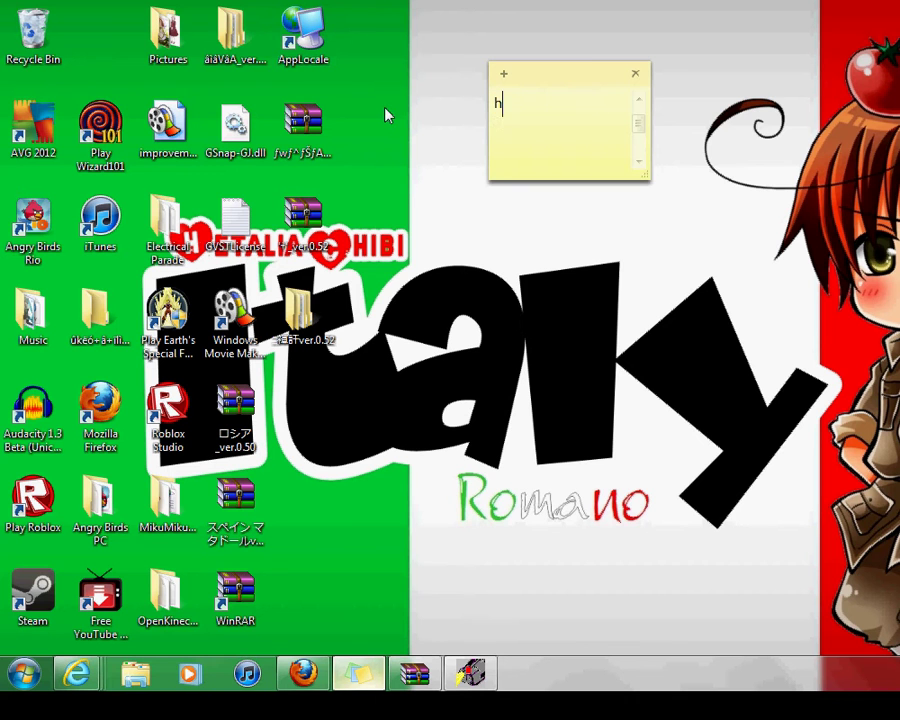
text(ere is how you)
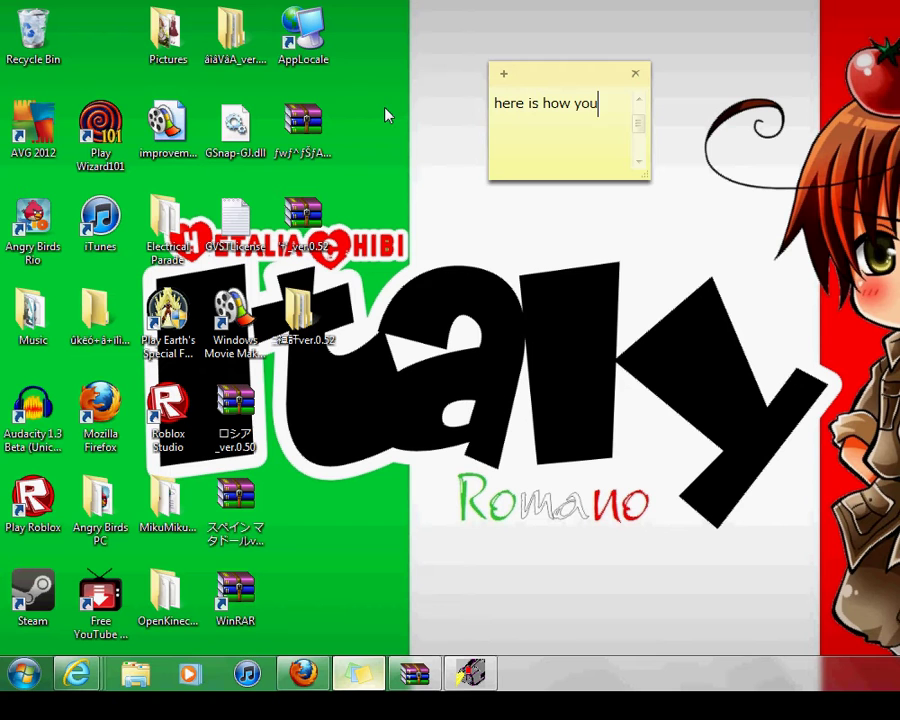
text( get it)
Step: Switch to the Internet Explorer window with the YouTube channel and overwrite its page address
mouse_move(68, 684)
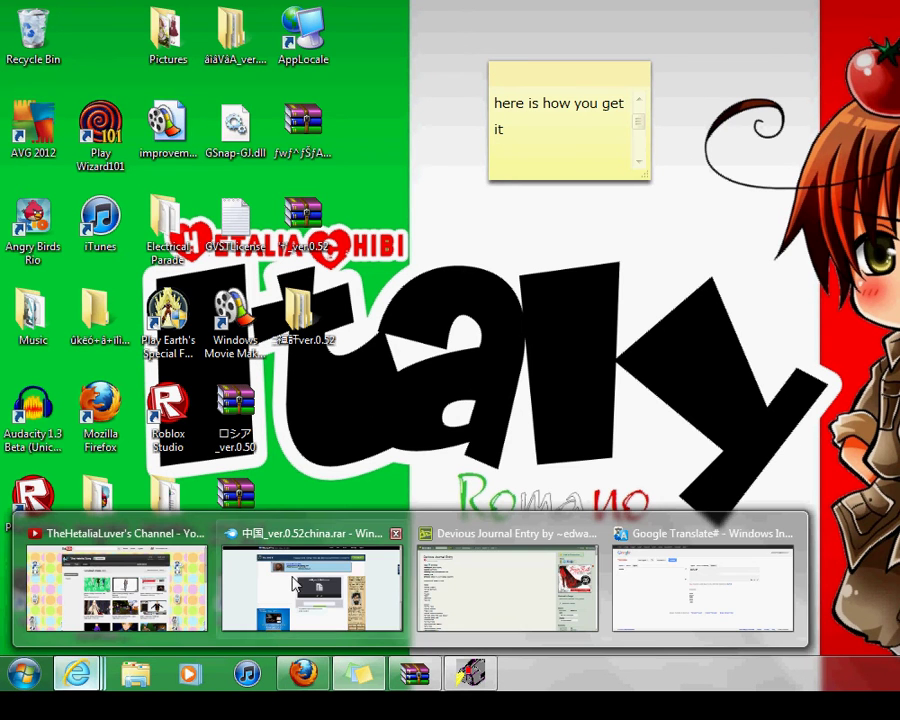
click(105, 572)
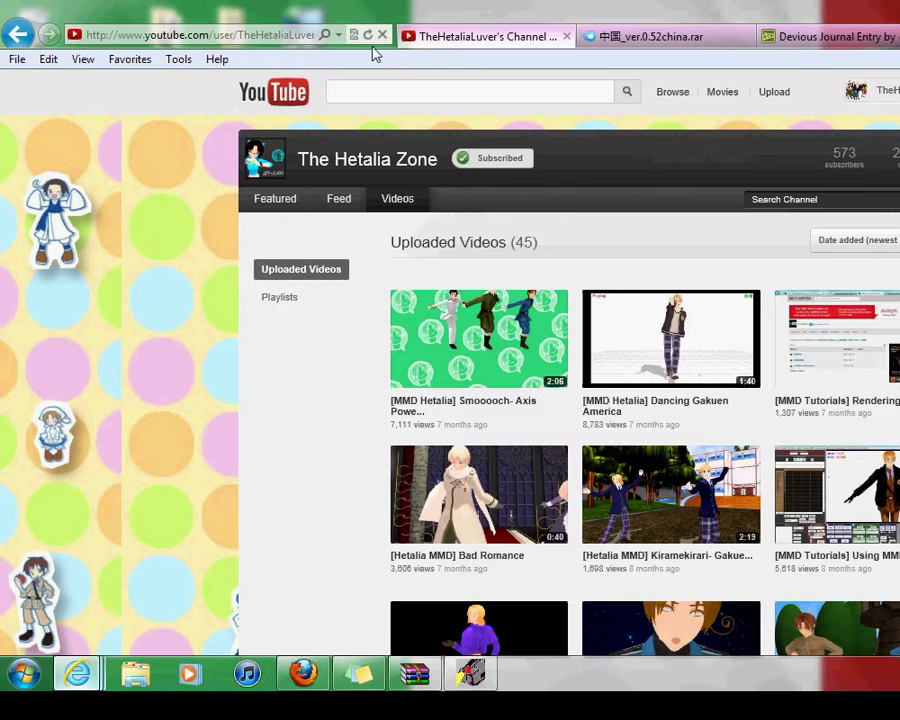
click(290, 30)
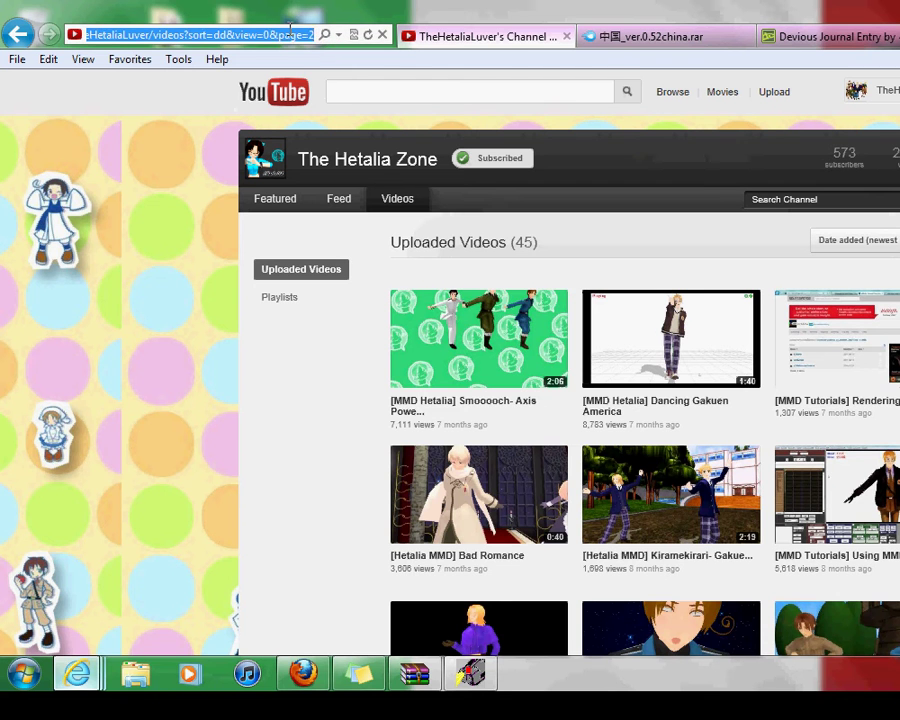
text(\)
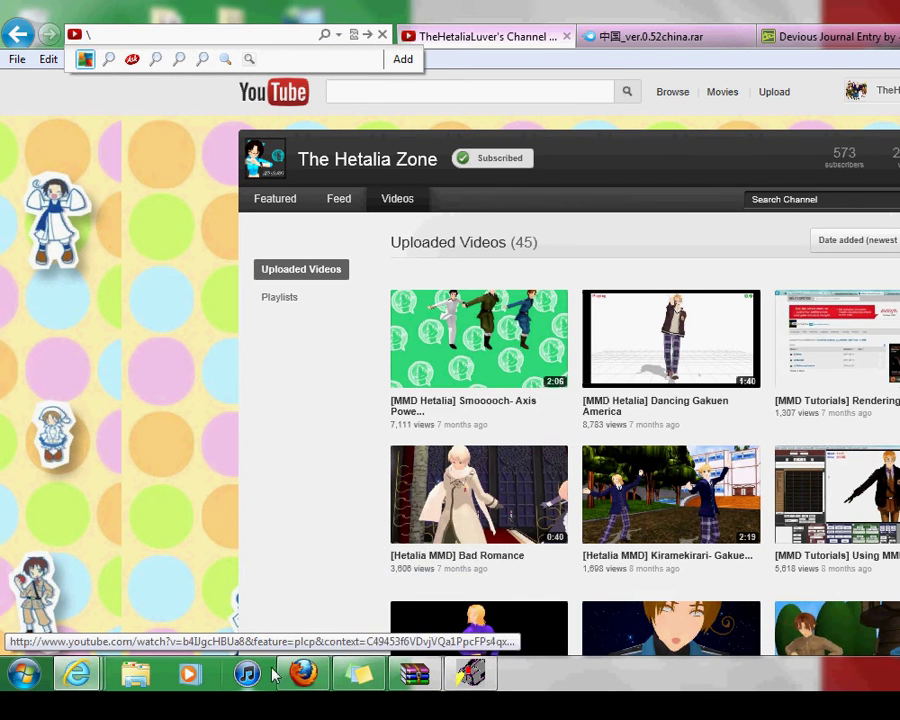
Step: Switch back to Sticky Notes and replace the note's text with "thisis not my channel"
click(360, 675)
drag(554, 136, 313, 78)
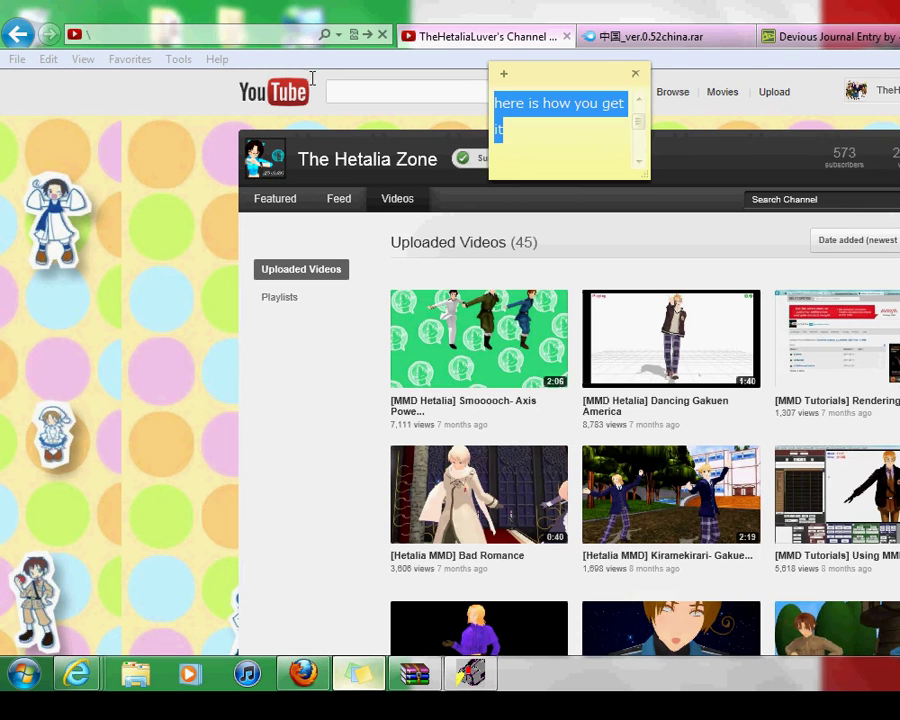
key(BackSpace)
text(this)
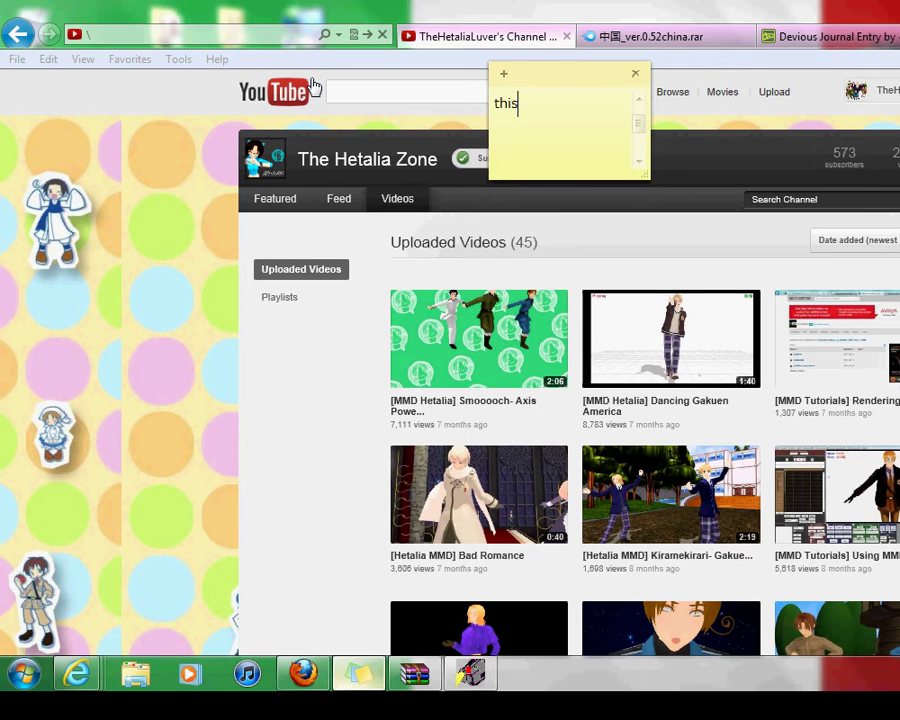
text(is not my channe)
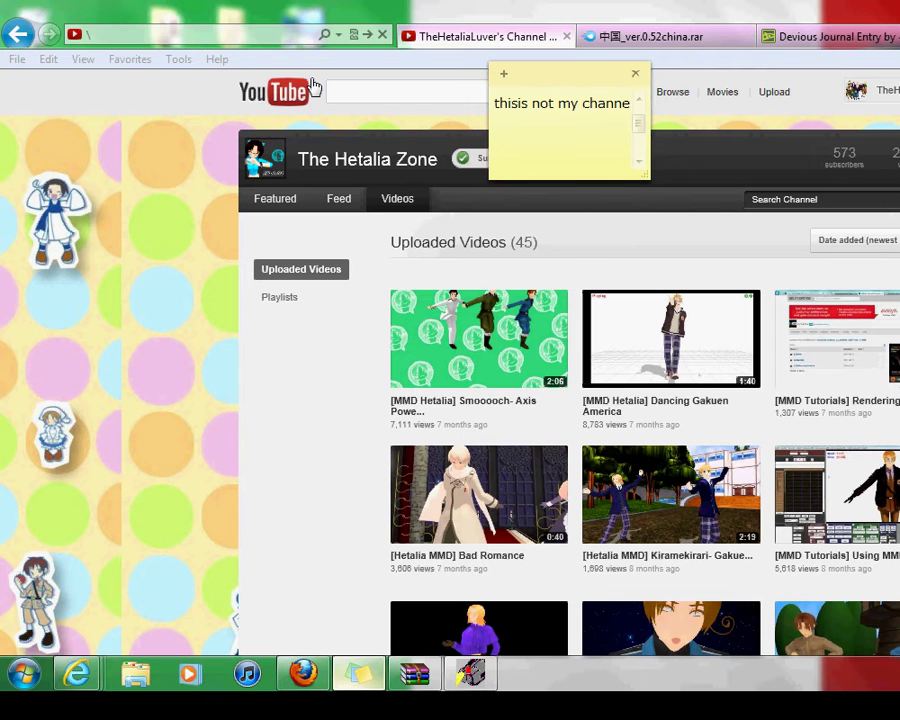
text(l)
Step: Erase the remark about the channel from the sticky note
key(BackSpace)
key(BackSpace)
key(BackSpace)
key(BackSpace)
key(BackSpace)
key(BackSpace)
key(BackSpace)
key(BackSpace)
key(BackSpace)
key(BackSpace)
key(BackSpace)
key(BackSpace)
key(BackSpace)
key(BackSpace)
key(BackSpace)
key(BackSpace)
key(BackSpace)
key(BackSpace)
key(BackSpace)
key(BackSpace)
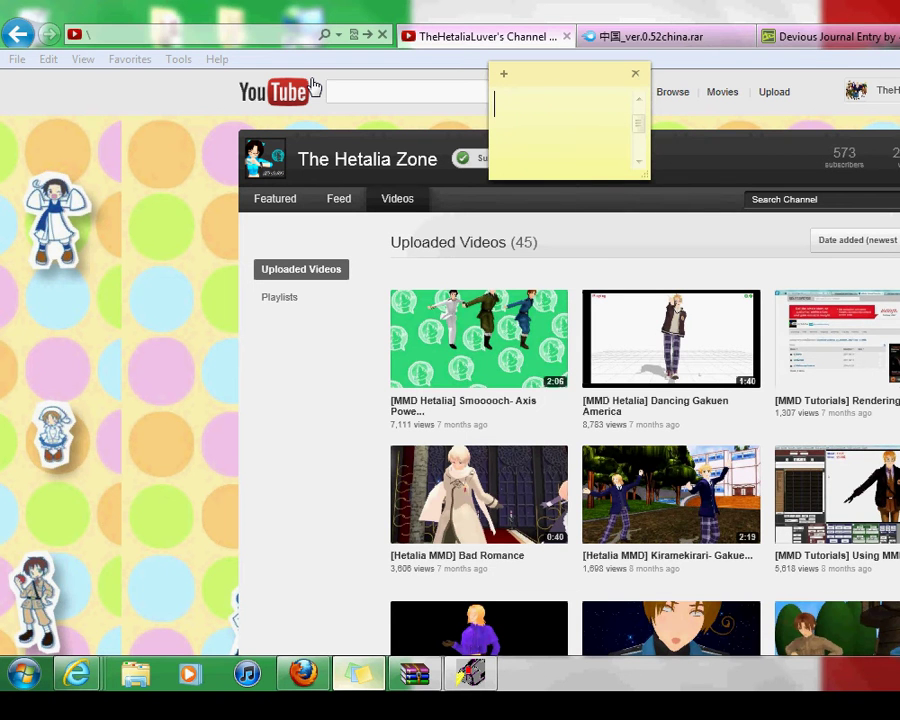
Step: In Internet Explorer, look up "app" in the address history and open the Microsoft AppLocale Utility download confirmation page
click(352, 85)
right_click(348, 77)
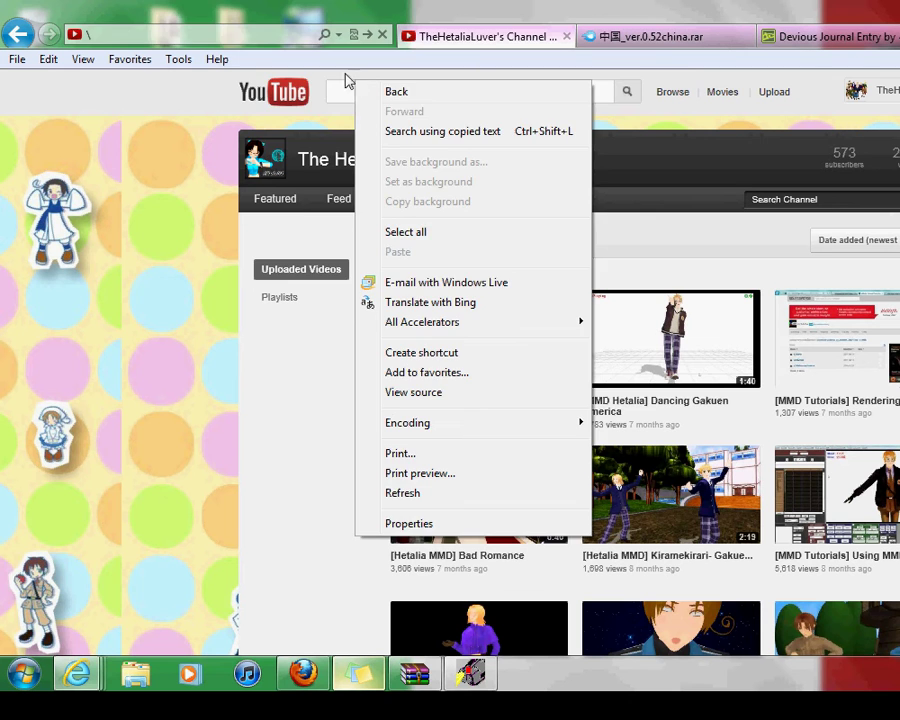
right_click(252, 37)
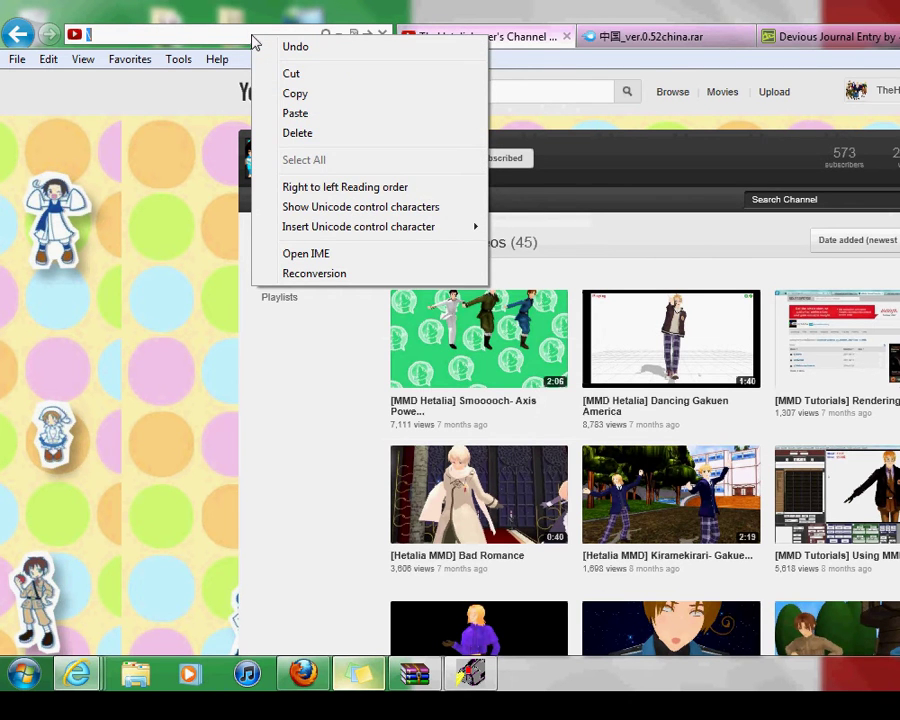
click(227, 34)
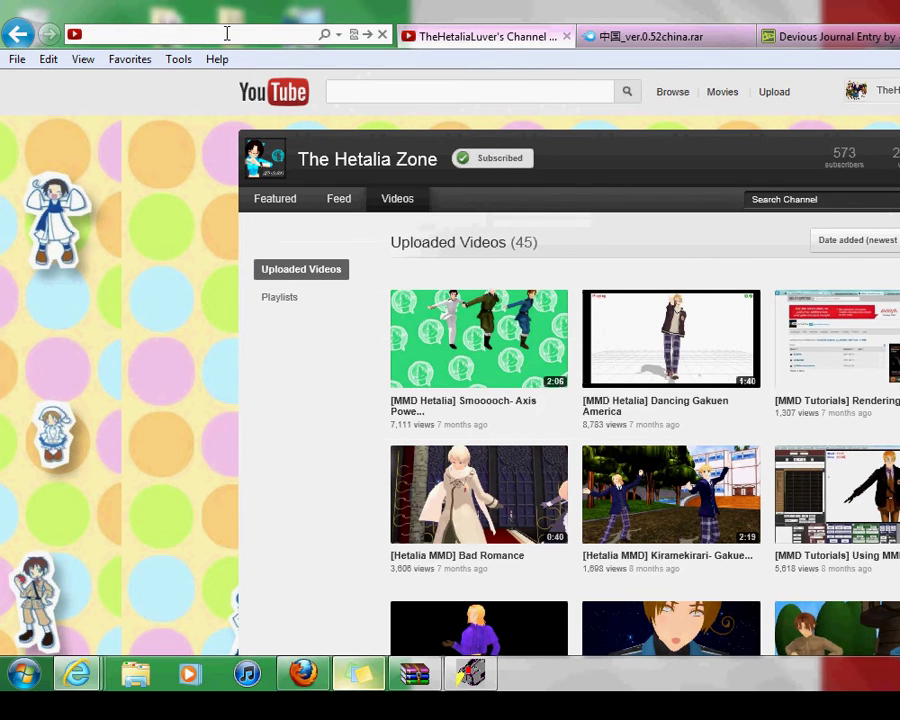
text(app)
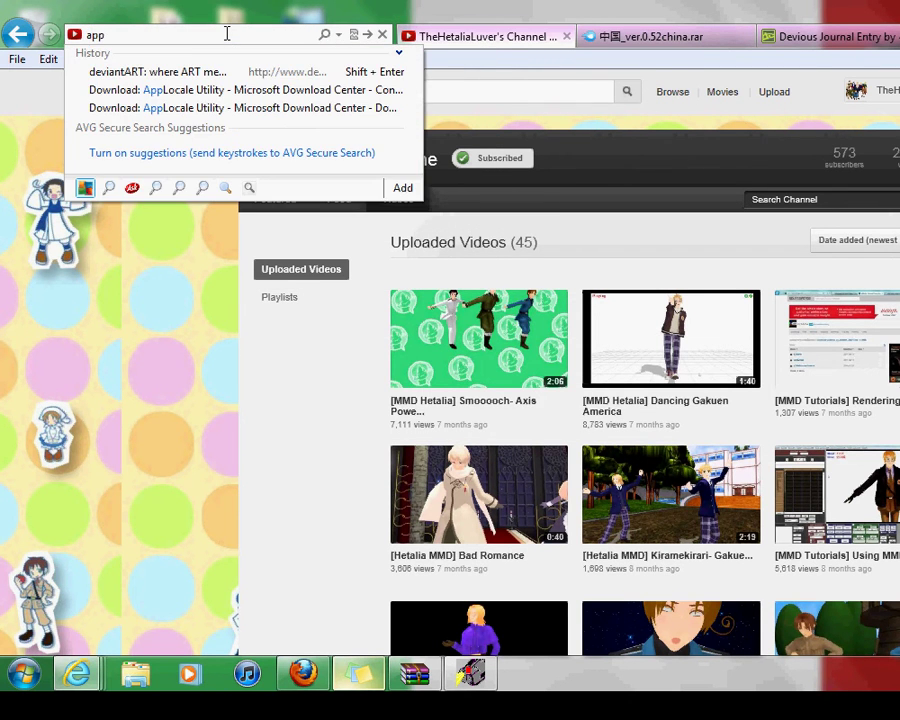
key(Down)
key(Down)
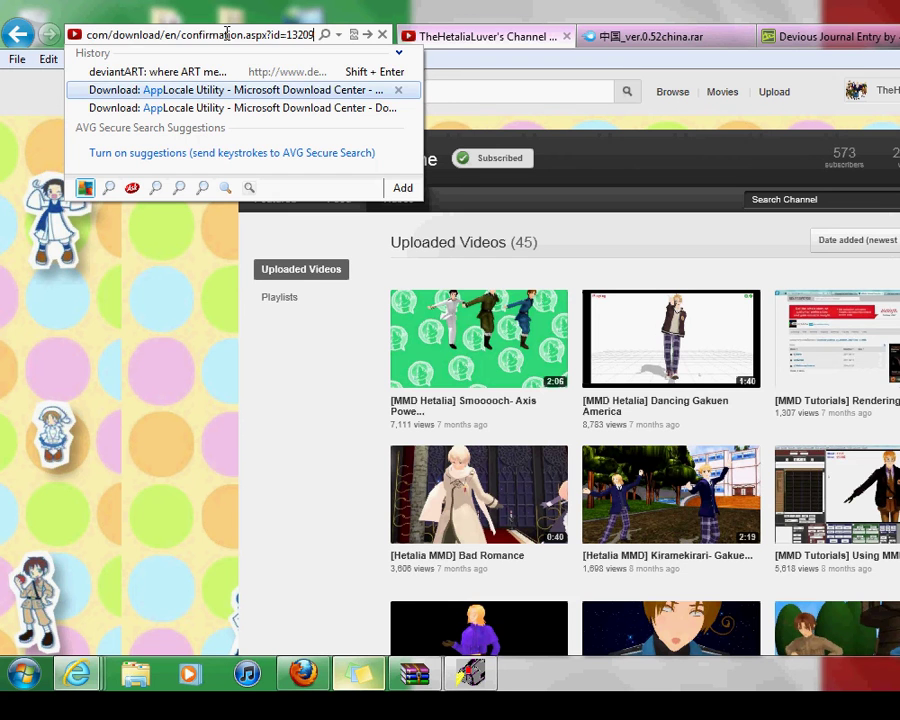
key(Return)
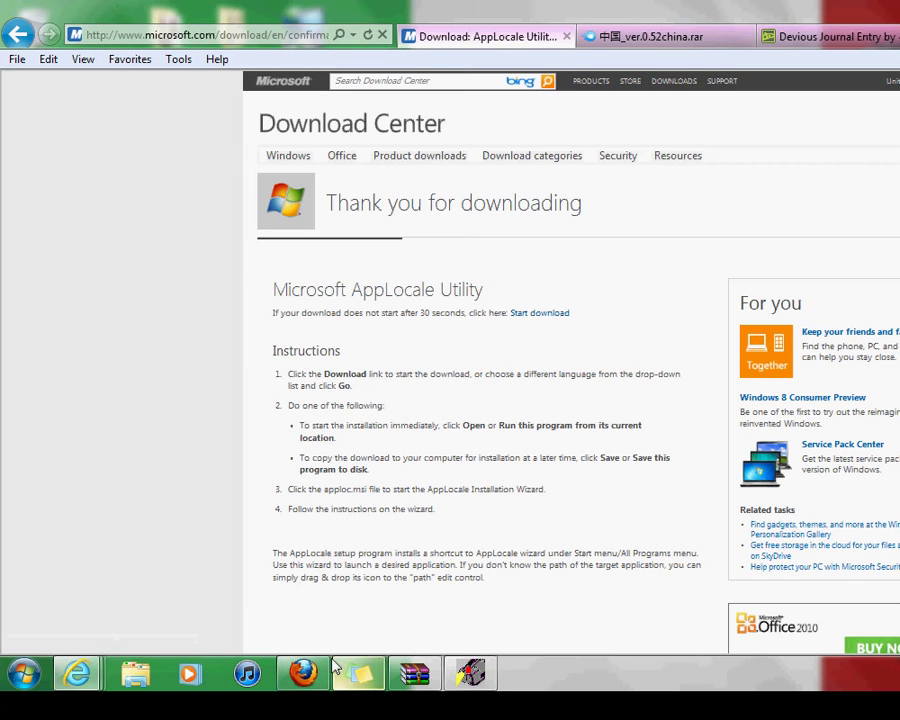
Step: Copy the web address of the AppLocale Utility download page
click(358, 694)
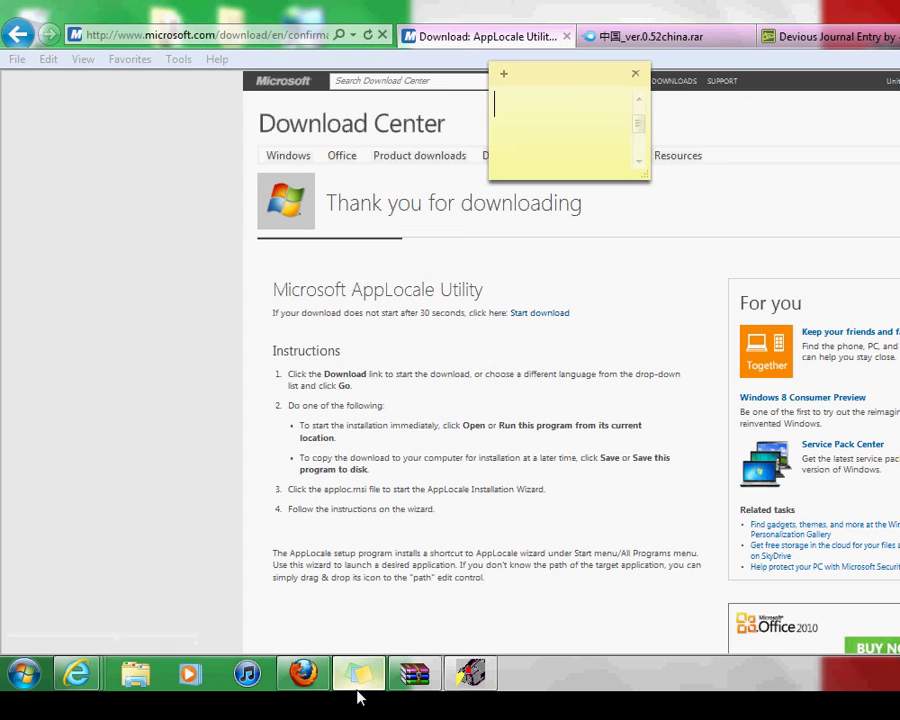
click(209, 78)
right_click(213, 33)
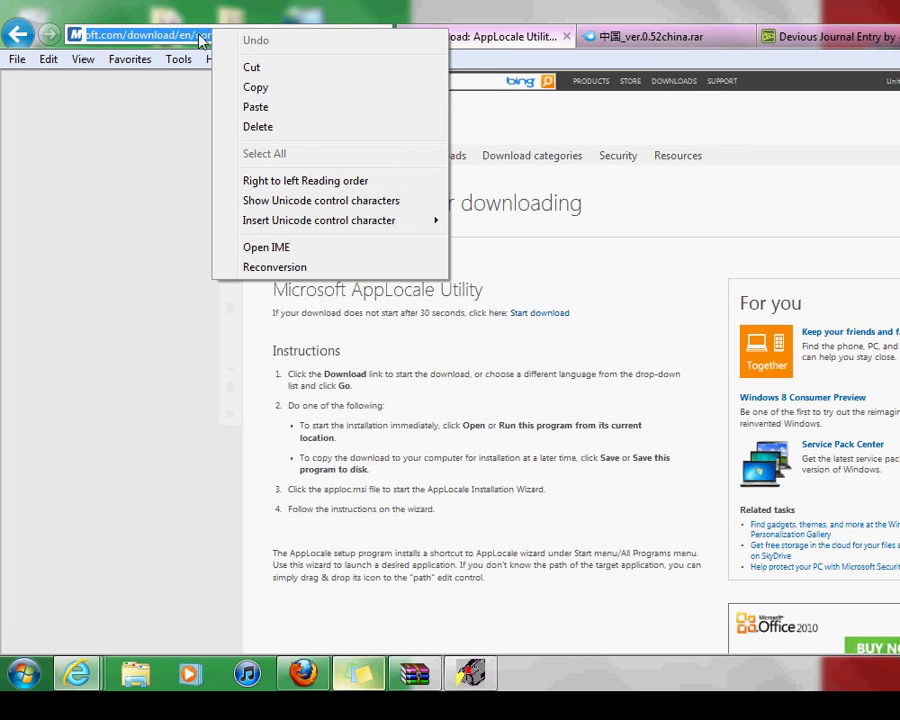
click(256, 88)
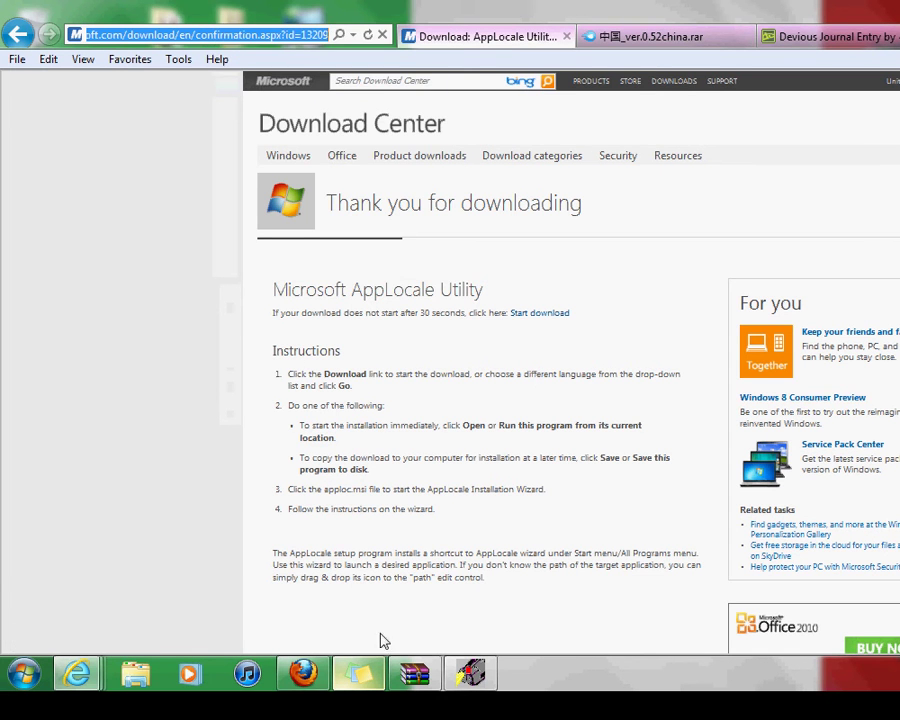
Step: Switch to Sticky Notes, write "go to" in the note and paste the copied AppLocale download link
click(358, 674)
text(g)
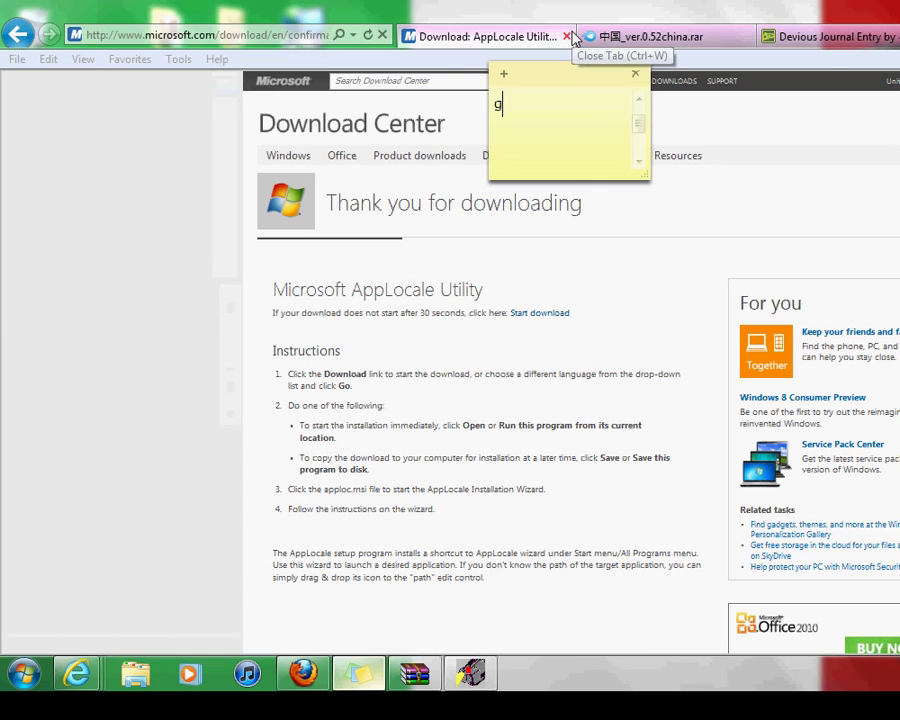
text(o t)
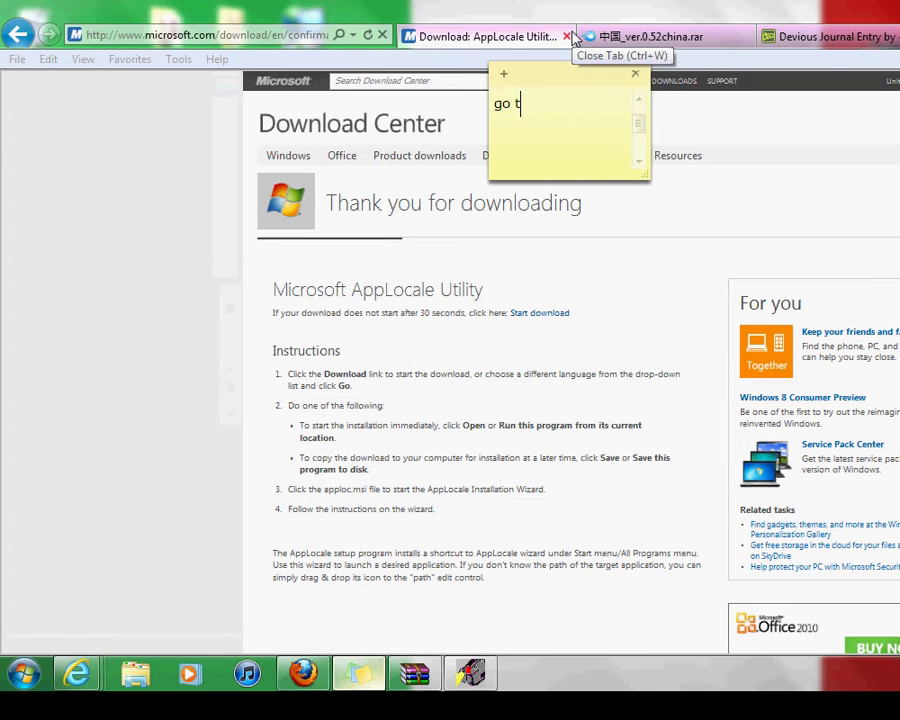
text(o)
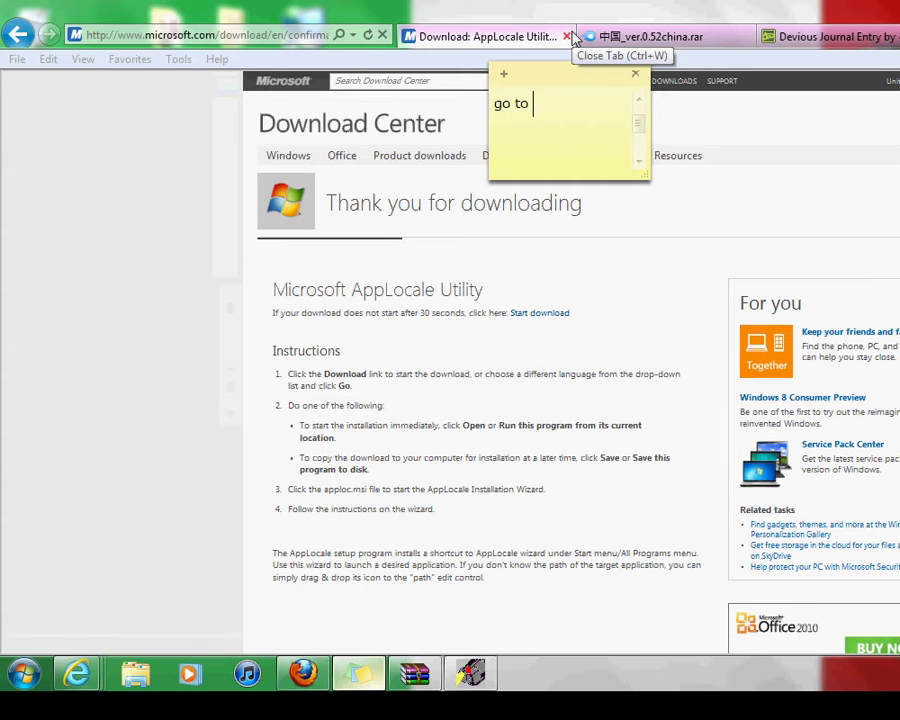
right_click(562, 104)
click(603, 155)
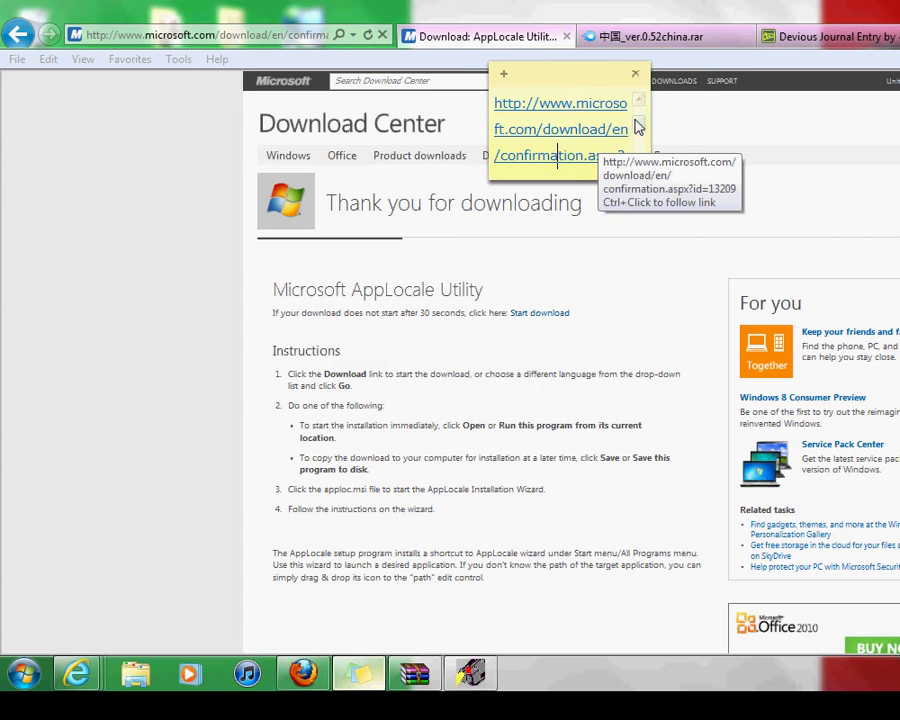
Step: Add "it will be in the description" below the pasted link in the sticky note
scroll(639, 127, down, 3)
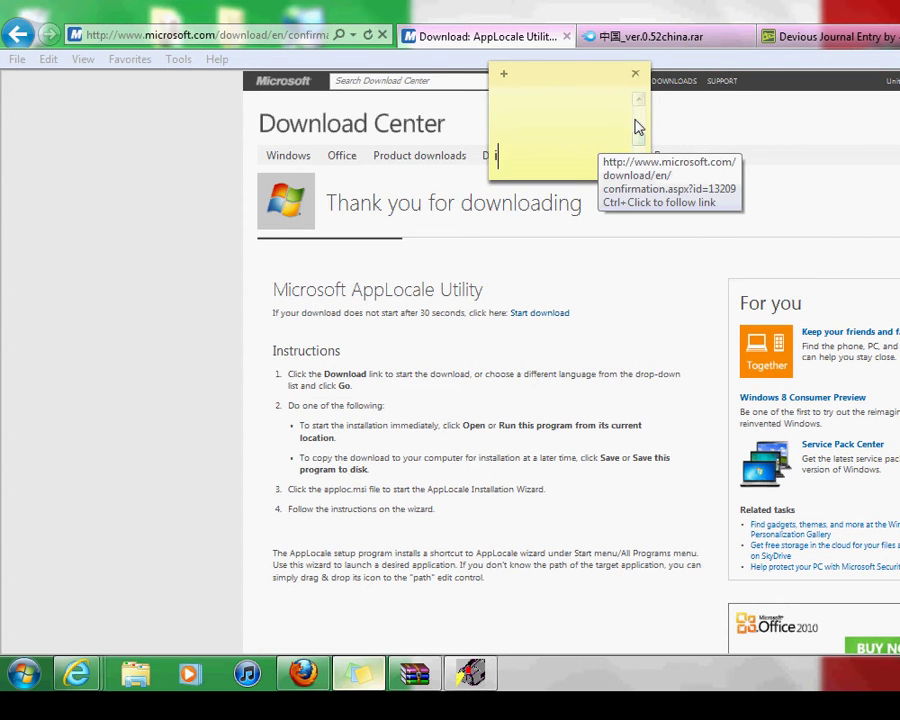
text(it will)
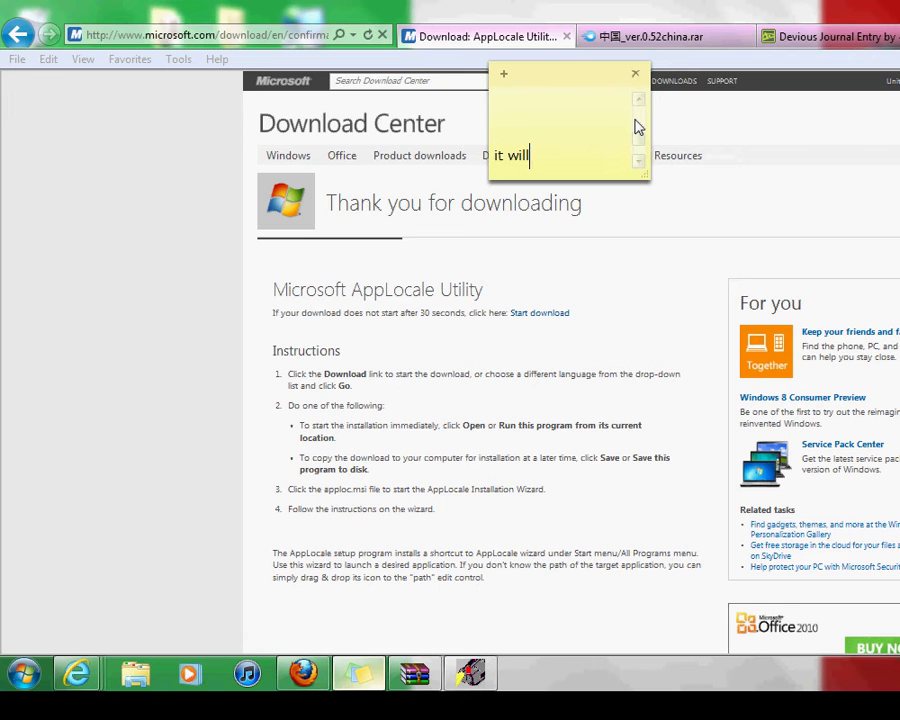
text( be in the desc)
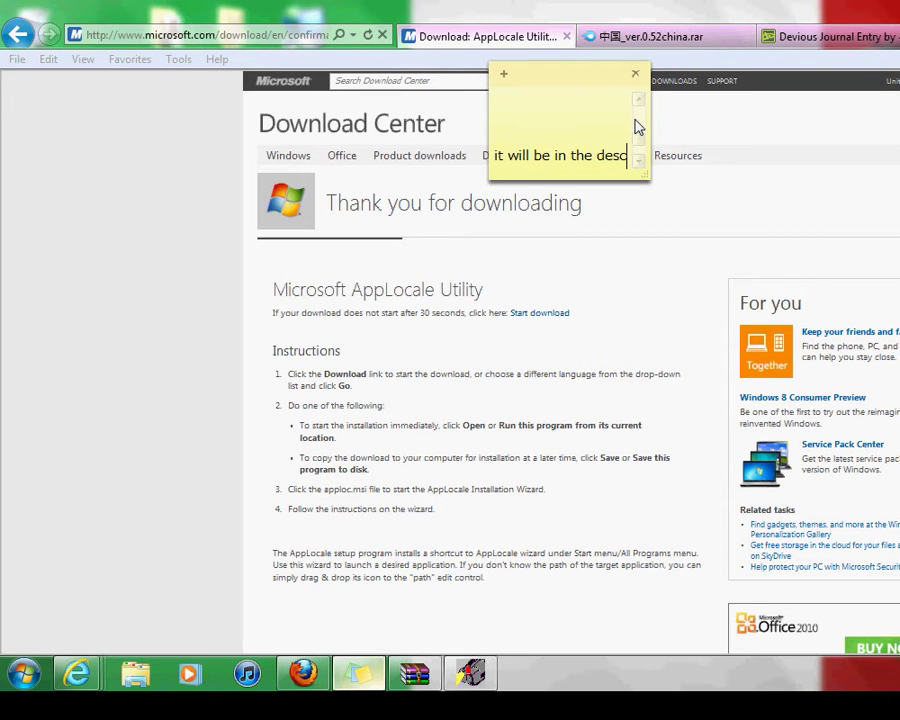
text(ription)
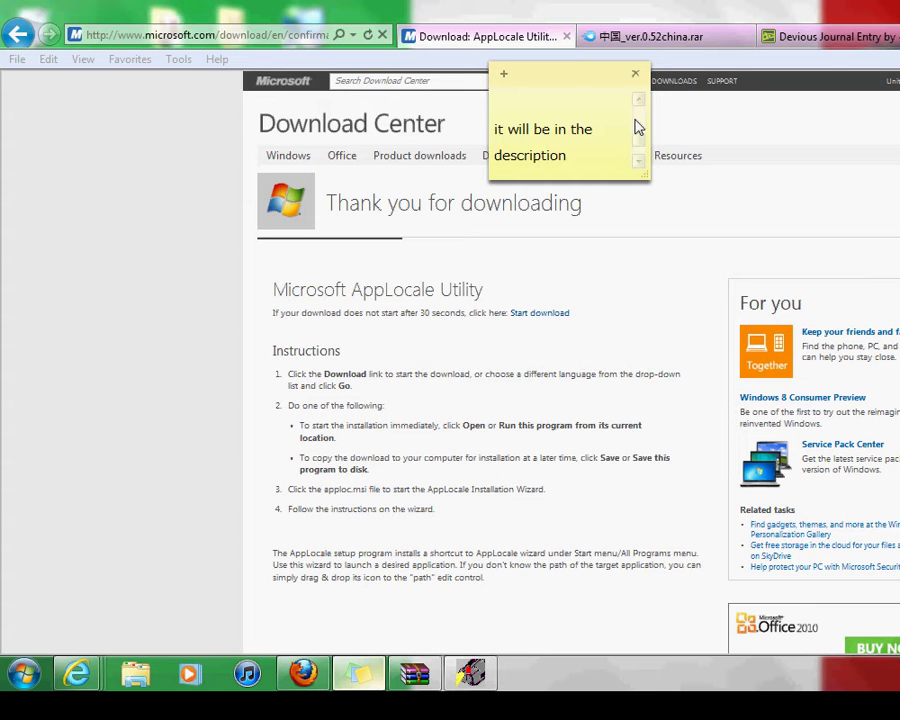
Step: Erase all the text from the sticky note, including the AppLocale link
key(ctrl+a)
key(BackSpace)
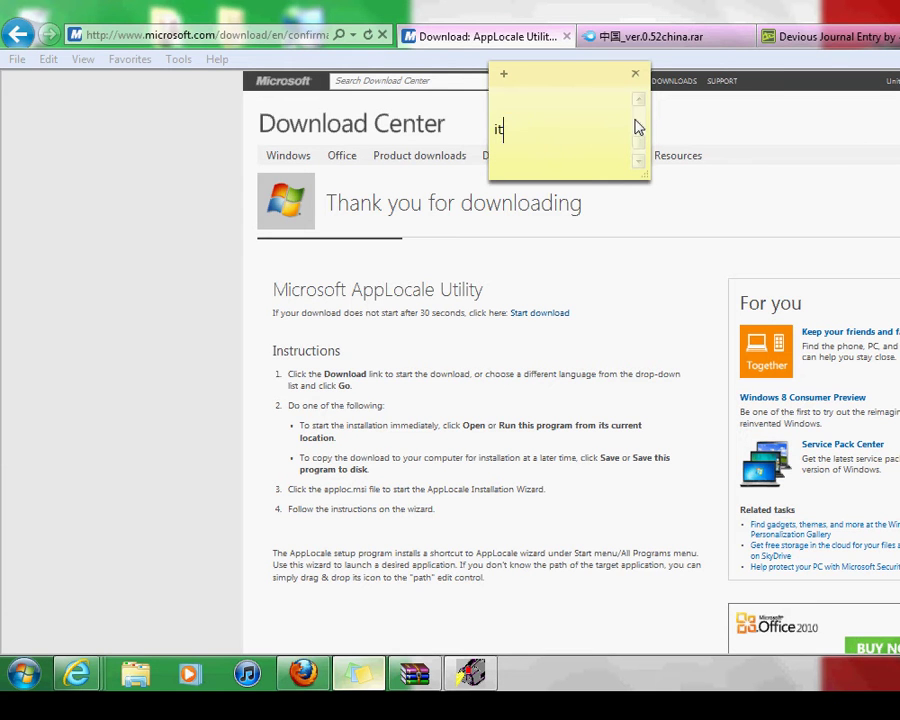
key(ctrl+v)
key(BackSpace)
key(BackSpace)
key(BackSpace)
key(BackSpace)
key(BackSpace)
key(BackSpace)
key(BackSpace)
key(BackSpace)
key(BackSpace)
key(BackSpace)
key(BackSpace)
key(BackSpace)
key(BackSpace)
key(BackSpace)
key(BackSpace)
key(BackSpace)
key(BackSpace)
key(BackSpace)
key(BackSpace)
key(BackSpace)
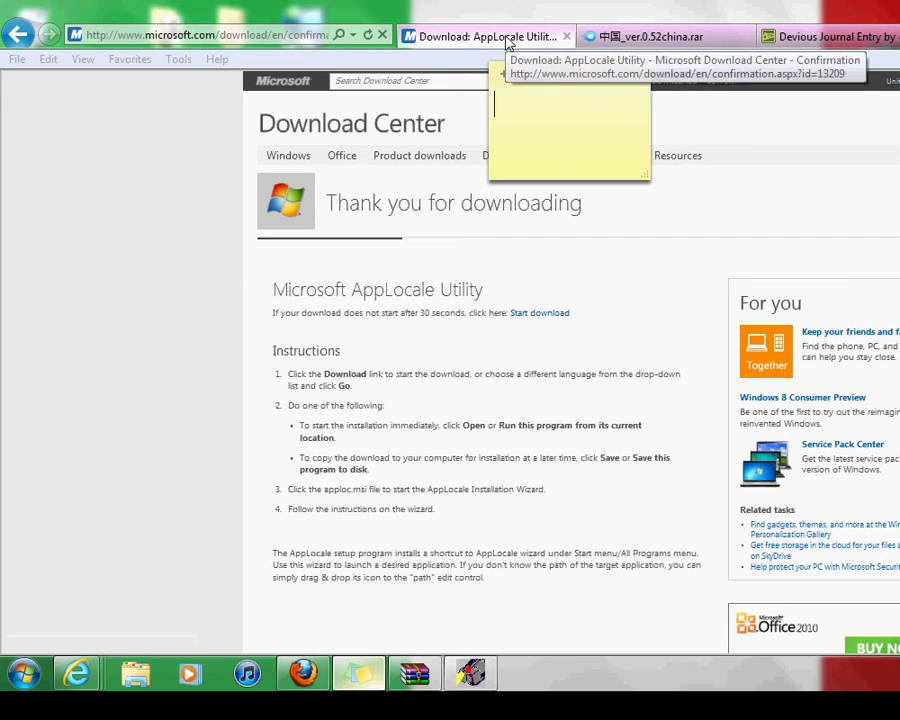
Step: Return to the Microsoft AppLocale Utility page in Internet Explorer and start the download of apploc.msi
right_click(600, 303)
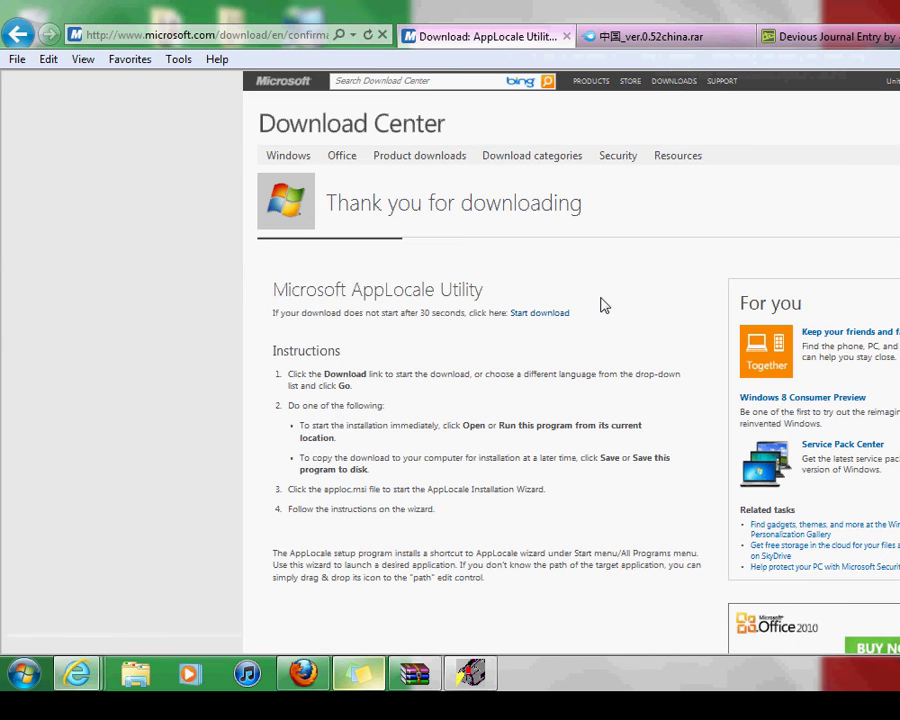
click(552, 291)
click(542, 316)
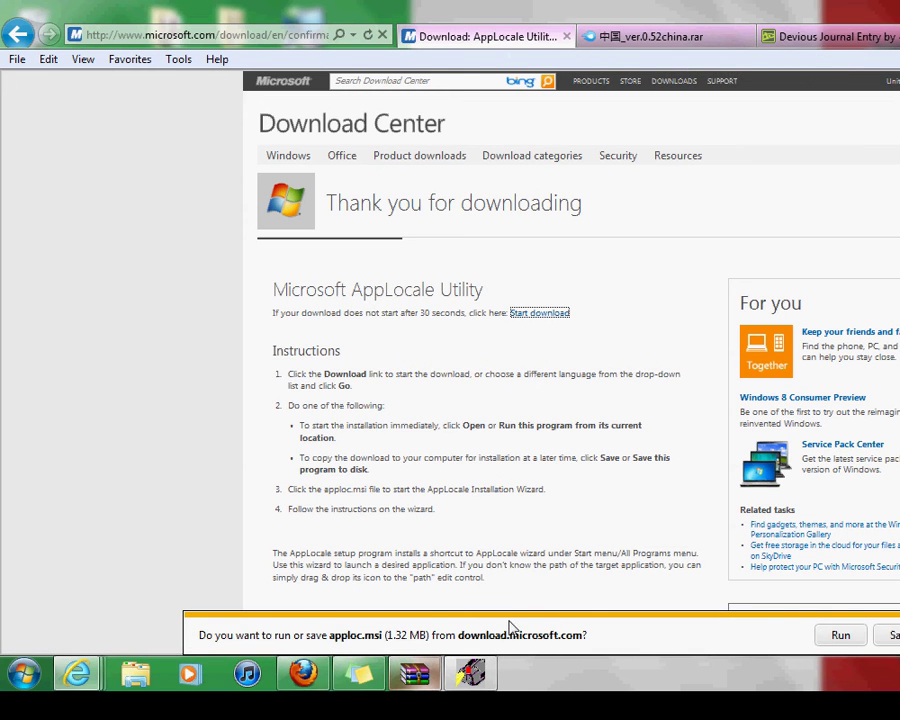
Step: Write "run" in the sticky note and erase it again
click(358, 673)
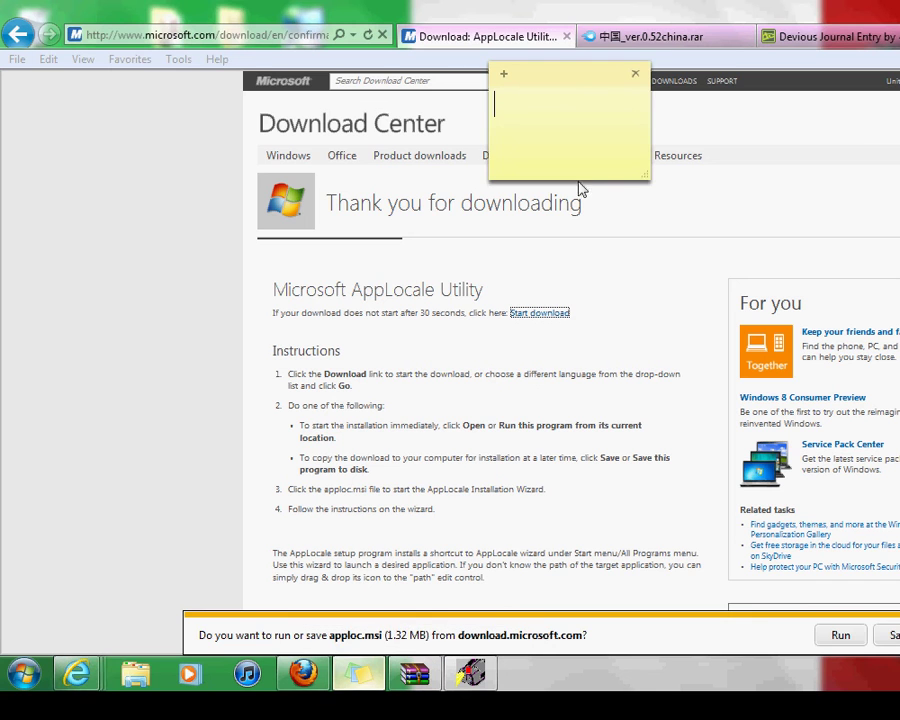
text(ru)
key(BackSpace)
text(un)
key(BackSpace)
key(BackSpace)
key(BackSpace)
key(BackSpace)
key(BackSpace)
click(703, 440)
drag(703, 440, 490, 578)
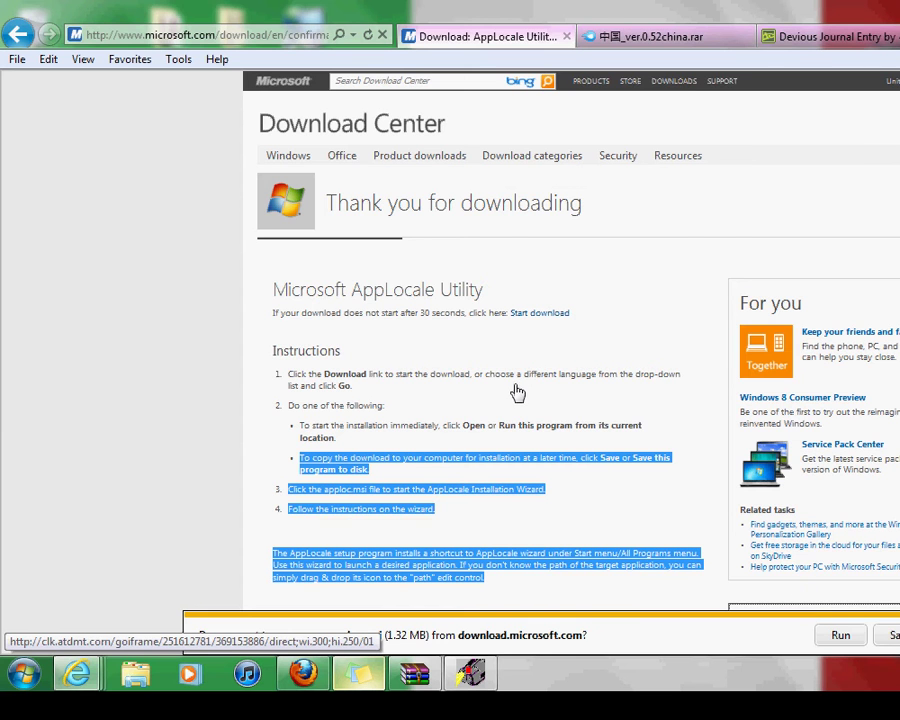
click(727, 310)
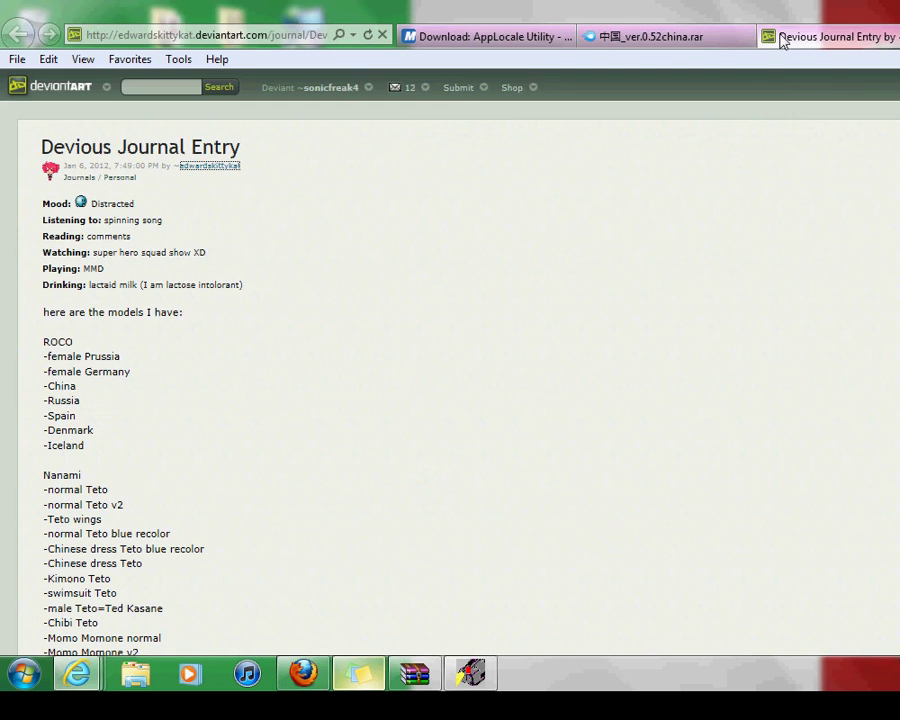
Step: Go back to the AppLocale download page and run the apploc.msi installer
click(434, 36)
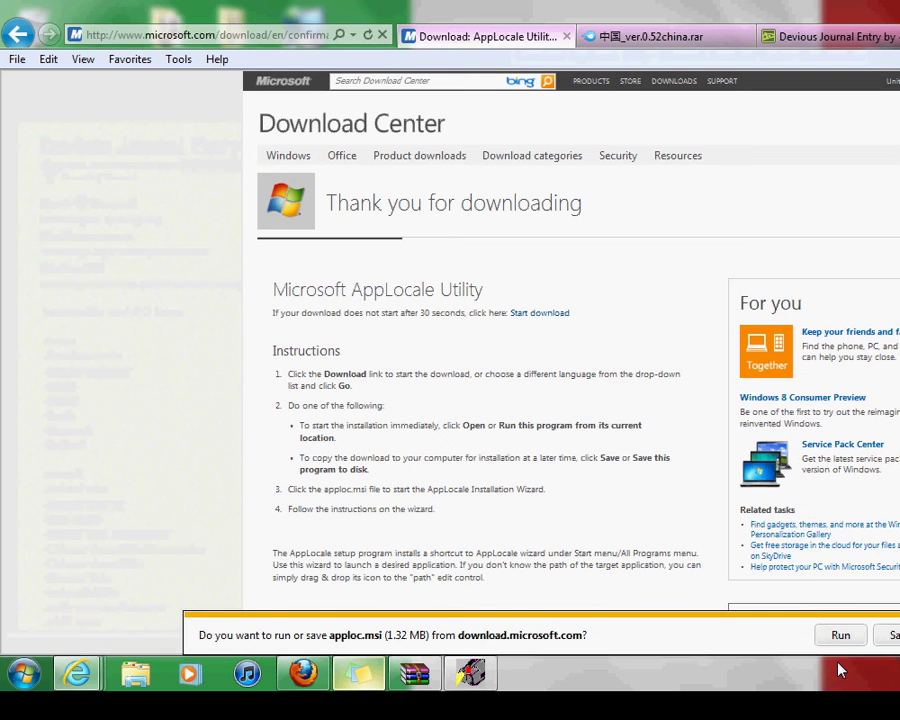
click(840, 635)
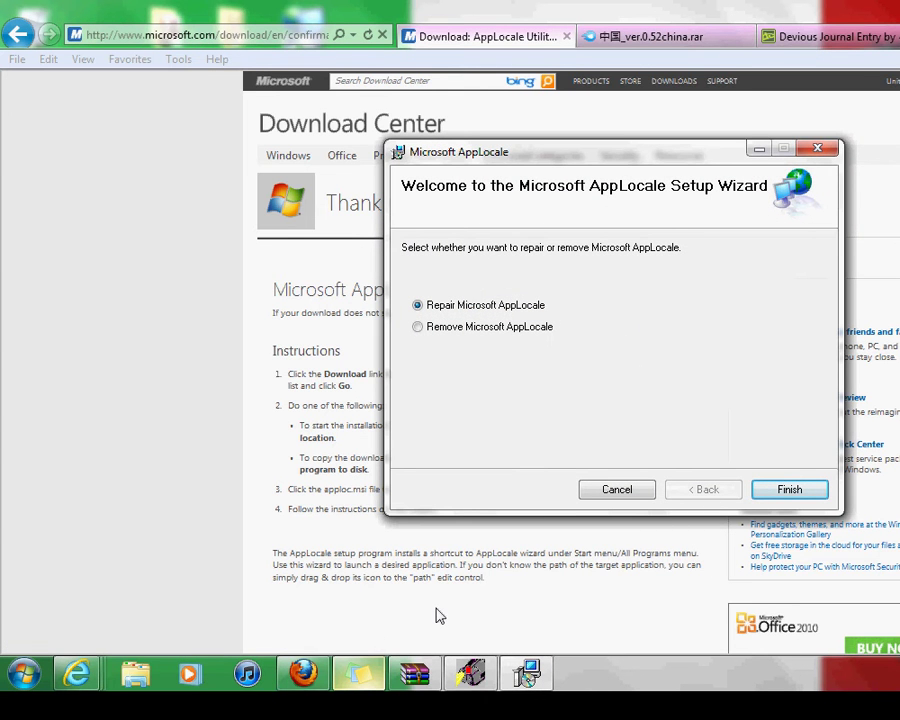
Step: Switch to Sticky Notes, write "do what i do" in the note and erase it again
click(360, 675)
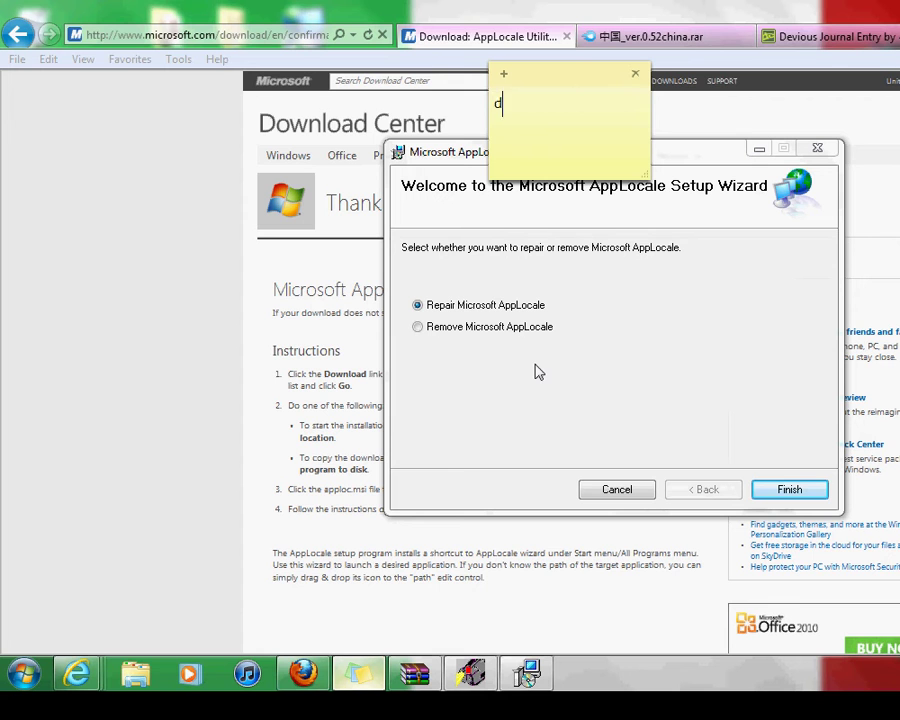
text(do what i do)
key(BackSpace)
key(BackSpace)
key(BackSpace)
key(BackSpace)
key(BackSpace)
key(BackSpace)
key(BackSpace)
key(BackSpace)
key(BackSpace)
key(BackSpace)
Step: Try to repair Microsoft AppLocale with its setup wizard, continuing even though WinRAR is using required files
click(706, 316)
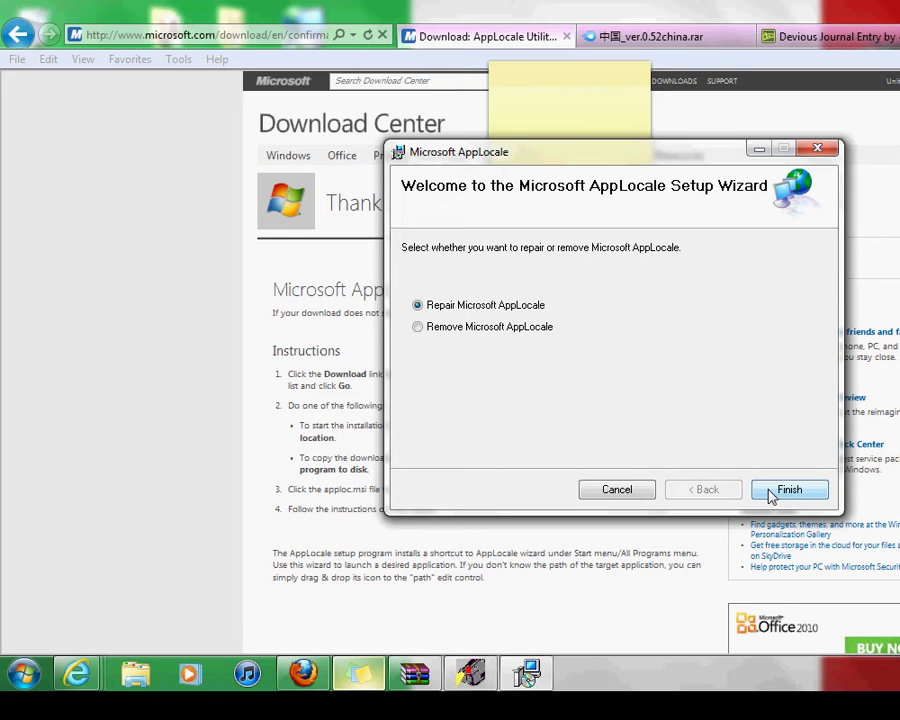
click(516, 330)
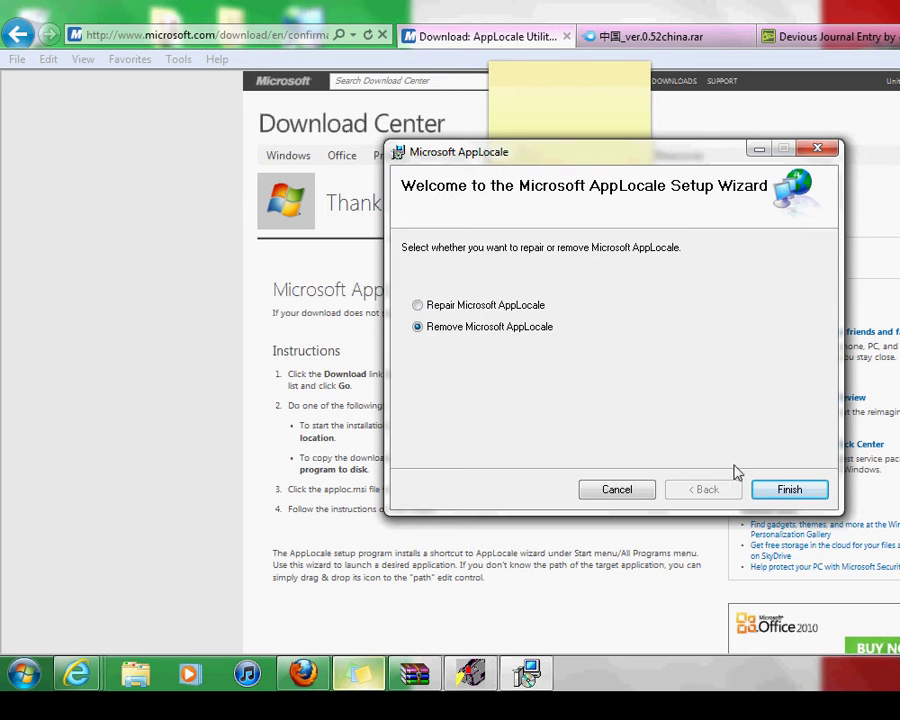
click(470, 306)
click(786, 492)
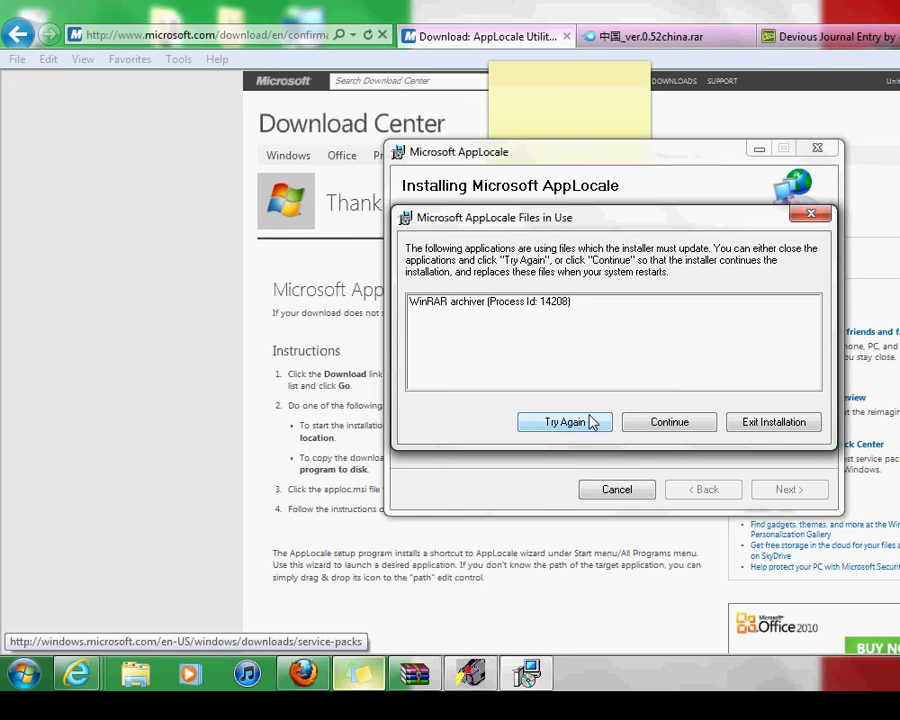
click(687, 424)
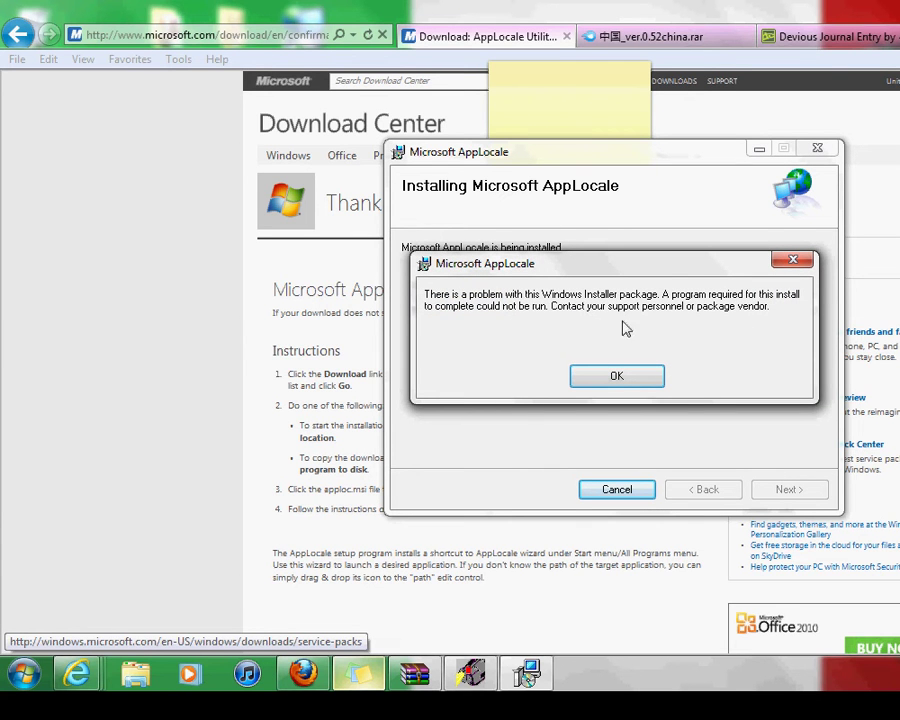
Step: Switch to Sticky Notes, write "it will fail" in the note and erase it again
click(345, 686)
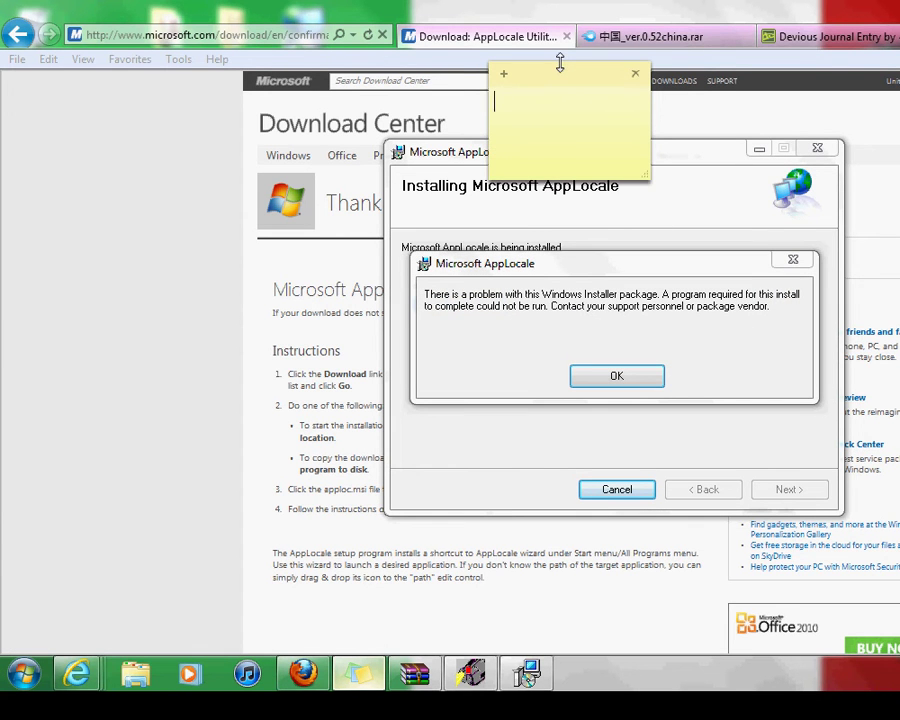
text(it will fail)
key(BackSpace)
key(BackSpace)
key(BackSpace)
key(BackSpace)
key(BackSpace)
key(BackSpace)
key(BackSpace)
key(BackSpace)
key(BackSpace)
key(BackSpace)
key(BackSpace)
key(BackSpace)
Step: Dismiss the installer error and close the Microsoft AppLocale setup wizard
click(617, 378)
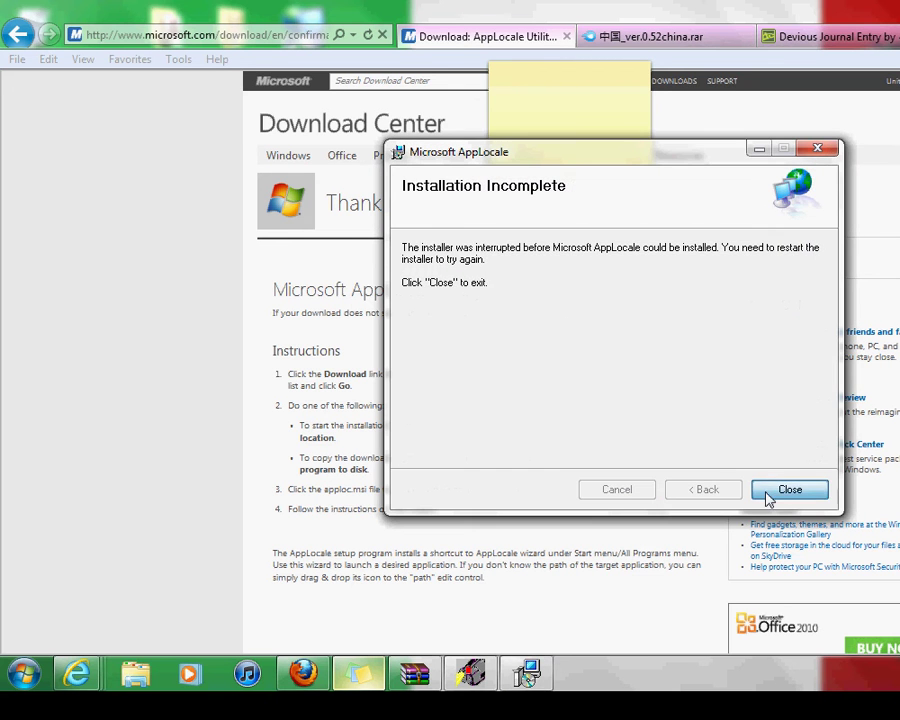
click(788, 489)
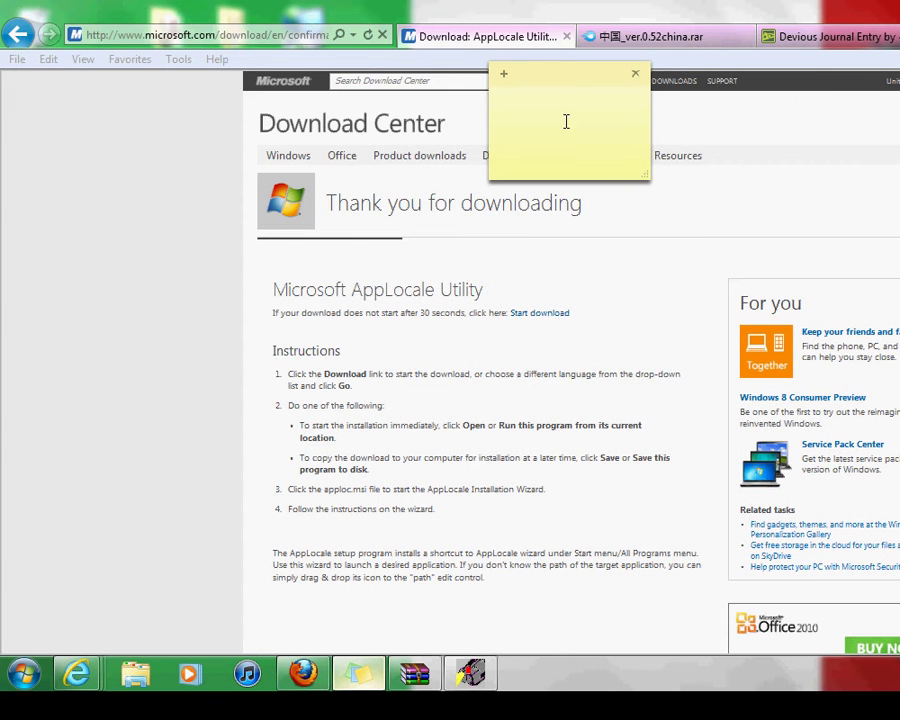
Step: Write "go to start and type in cmd" in the sticky note
text(o)
key(BackSpace)
text(go to start and)
text(type in cmd)
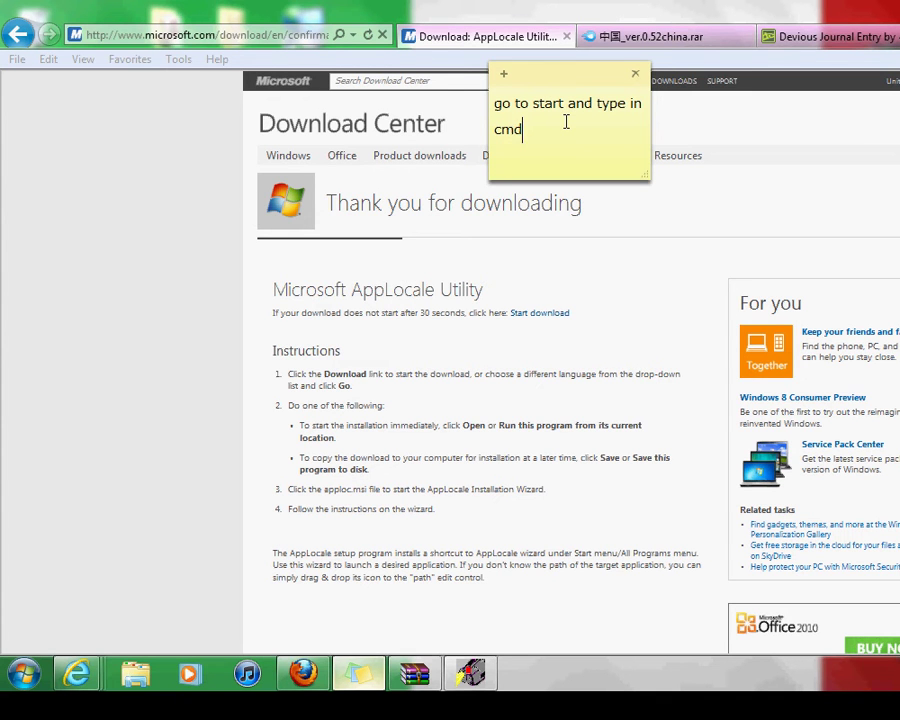
Step: Erase the instruction about cmd from the sticky note
key(BackSpace)
key(BackSpace)
key(BackSpace)
key(BackSpace)
key(BackSpace)
key(BackSpace)
key(BackSpace)
key(BackSpace)
key(BackSpace)
key(BackSpace)
key(BackSpace)
key(BackSpace)
key(BackSpace)
key(BackSpace)
key(BackSpace)
key(BackSpace)
key(BackSpace)
key(BackSpace)
key(BackSpace)
key(BackSpace)
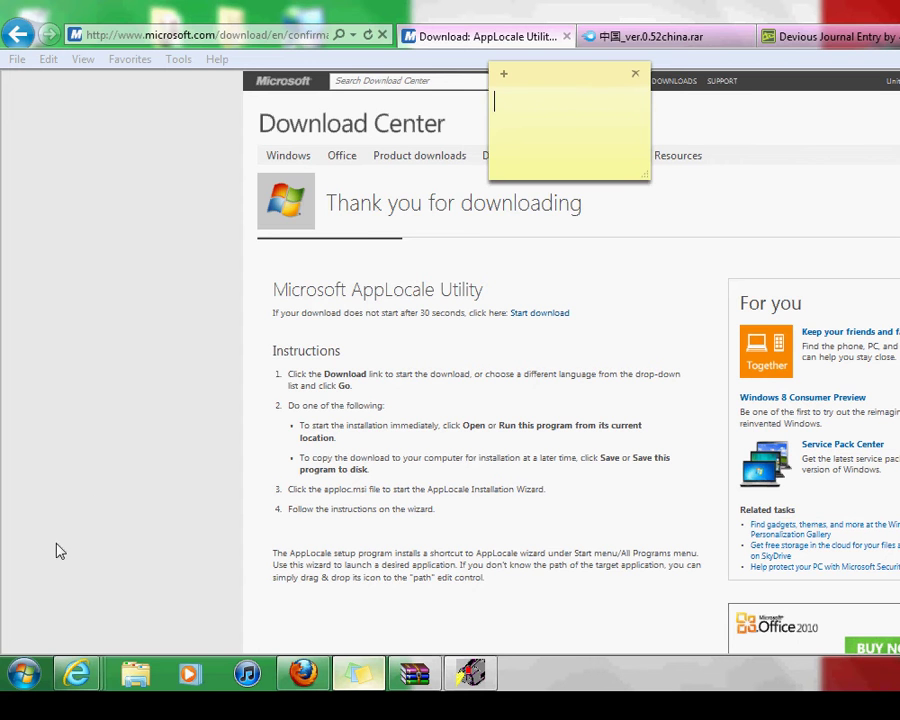
click(22, 674)
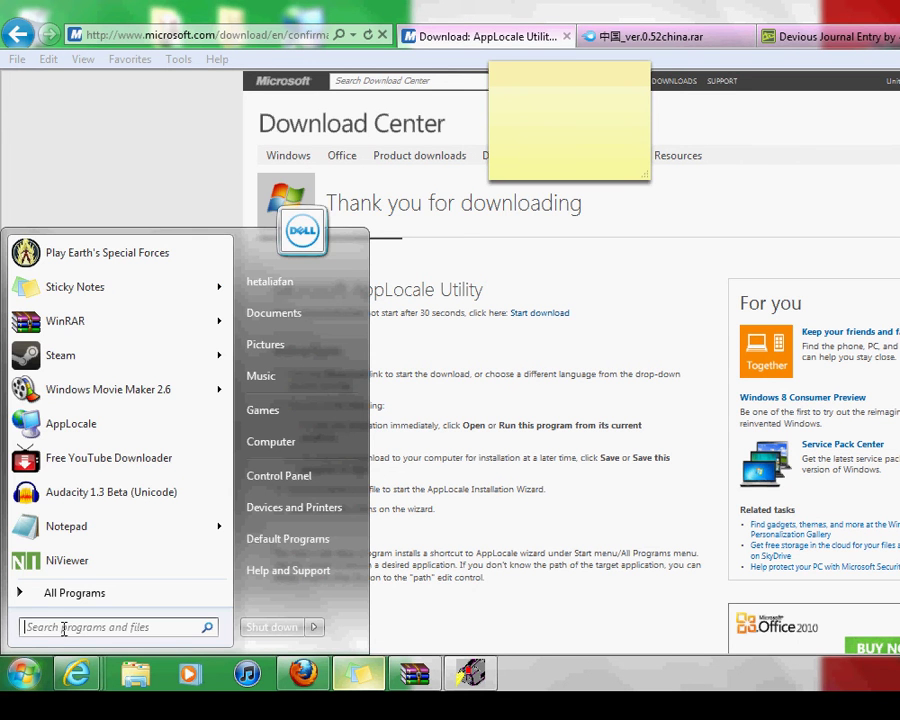
text(cmd)
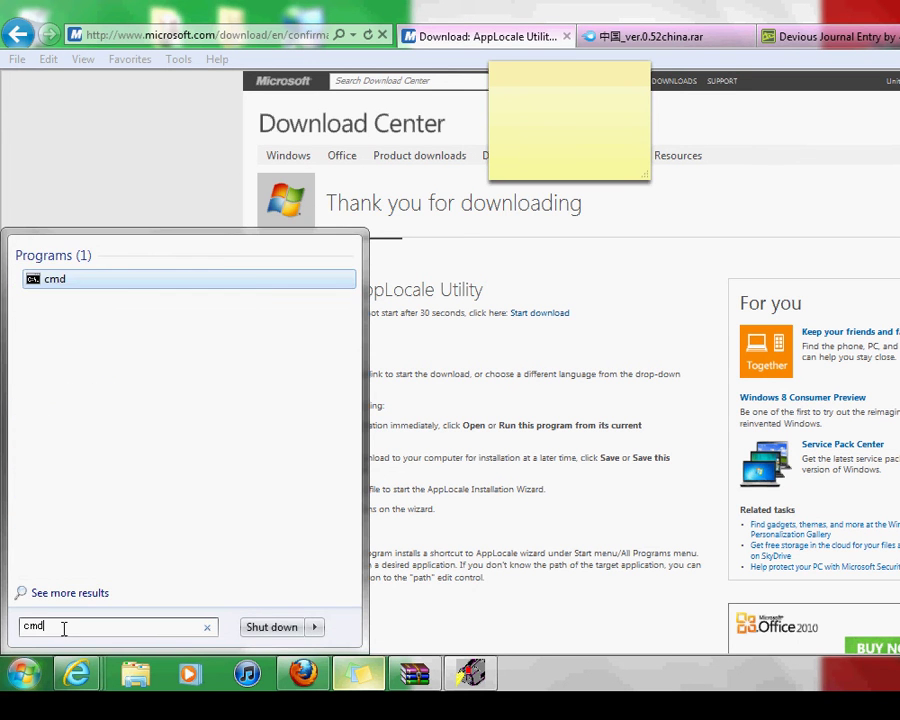
click(121, 280)
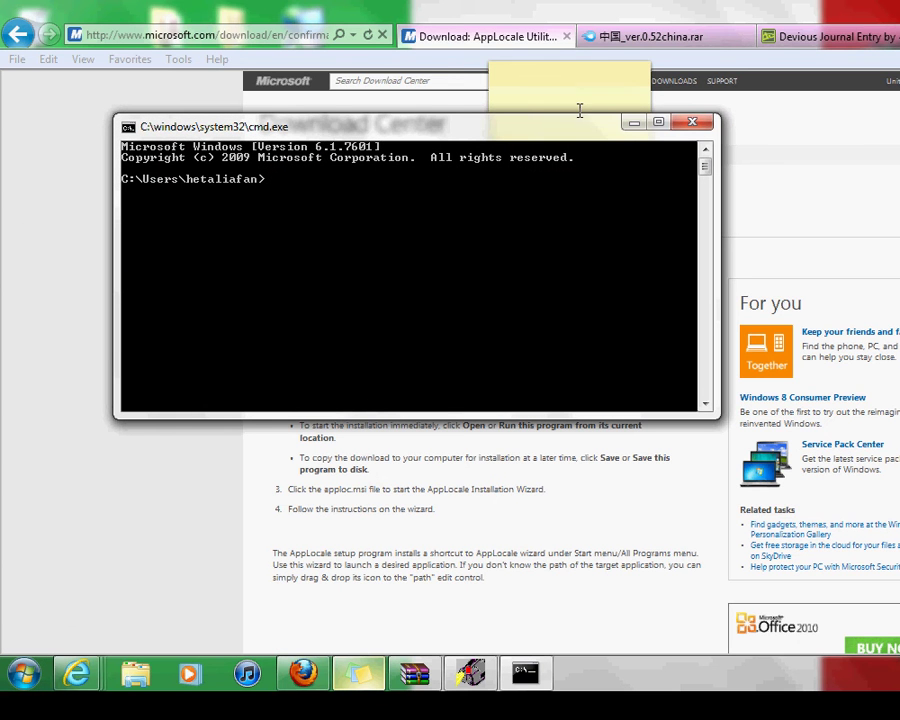
click(690, 124)
click(22, 673)
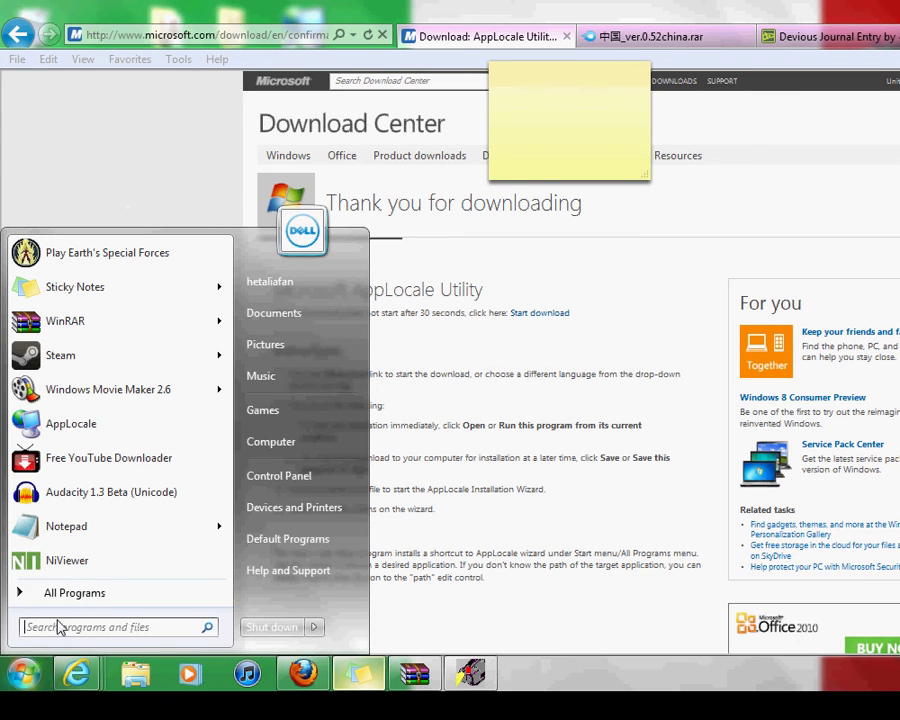
text(cmd)
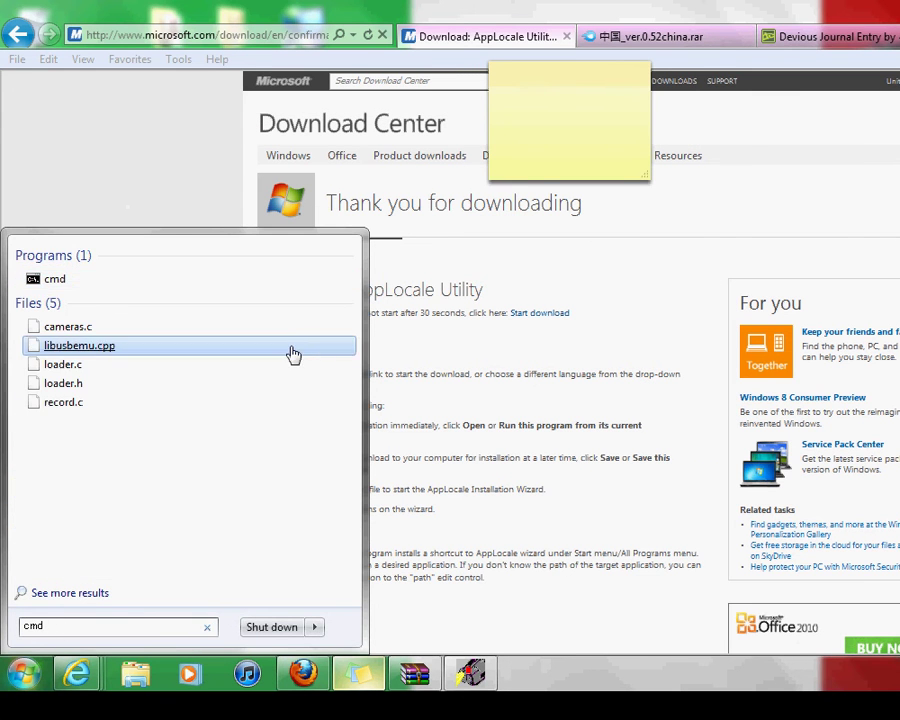
Step: Write "Put cmd as administrater" in the sticky note and erase it again
click(538, 115)
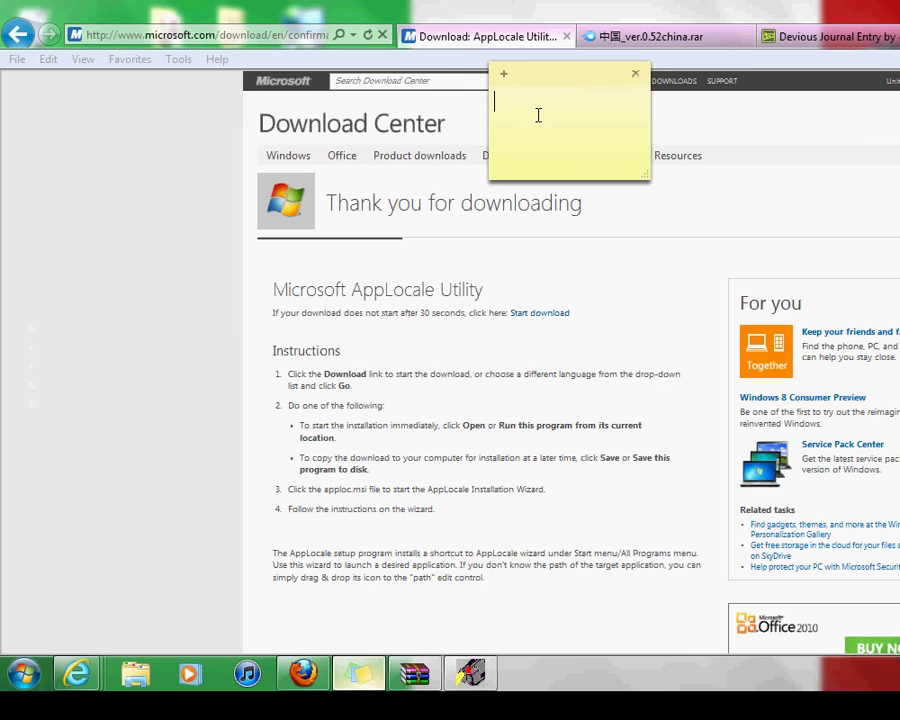
text(Put cmd as administrater]¥)
key(BackSpace)
key(BackSpace)
key(BackSpace)
key(BackSpace)
key(BackSpace)
key(BackSpace)
key(BackSpace)
key(BackSpace)
key(BackSpace)
key(BackSpace)
key(BackSpace)
key(BackSpace)
key(BackSpace)
key(BackSpace)
key(BackSpace)
key(BackSpace)
key(BackSpace)
key(BackSpace)
key(BackSpace)
key(BackSpace)
key(BackSpace)
key(BackSpace)
Step: Search the installed programs for "cmd" and run the Command Prompt as administrator
click(24, 676)
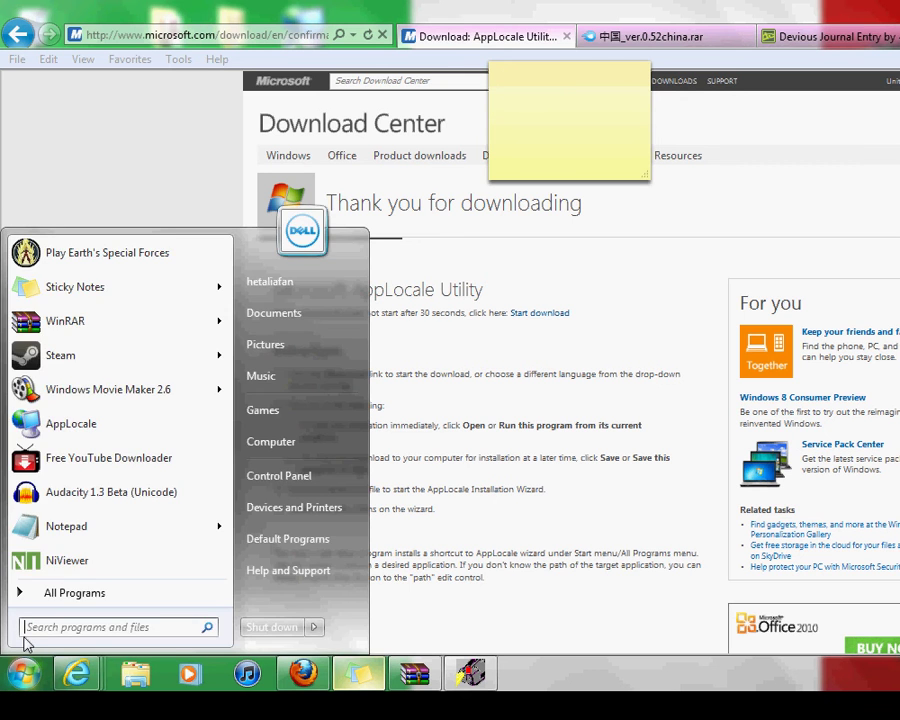
text(cmd)
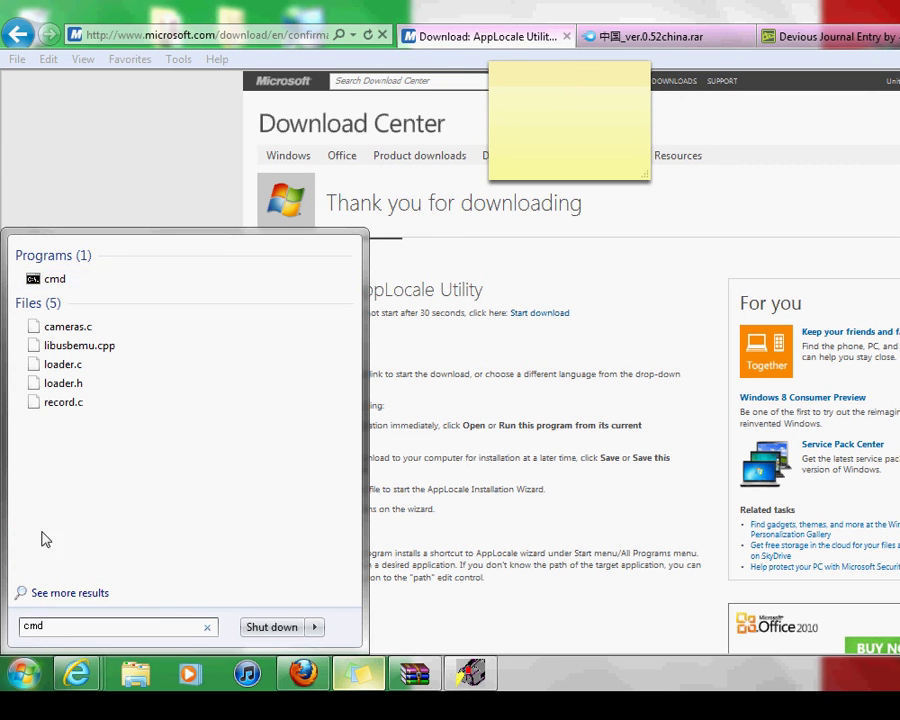
right_click(179, 291)
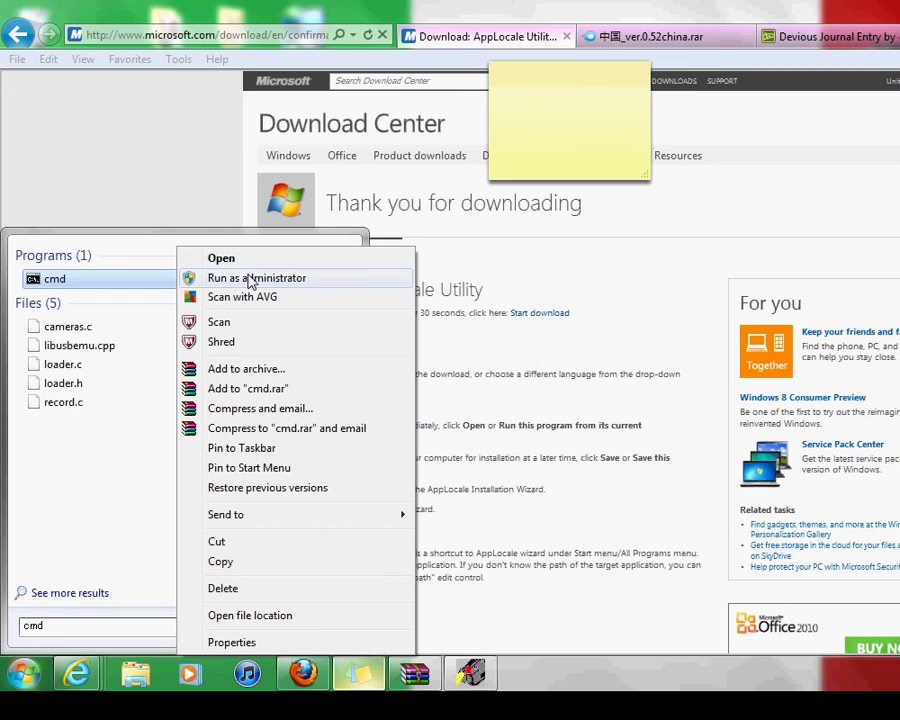
click(250, 281)
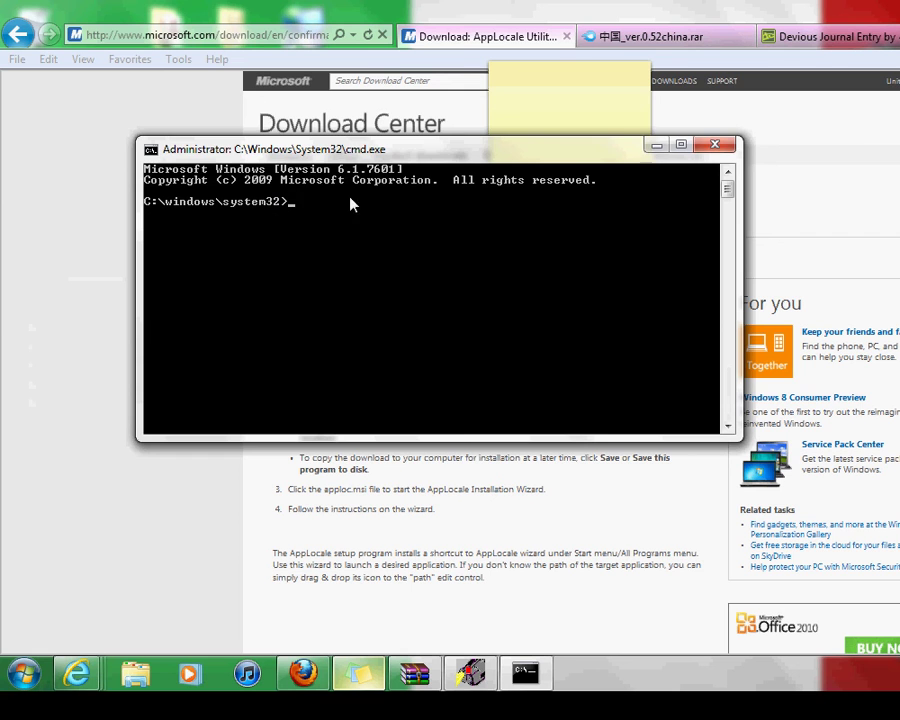
Step: Write "make sure that the apploc is in system 32" in the sticky note
click(556, 121)
text(m)
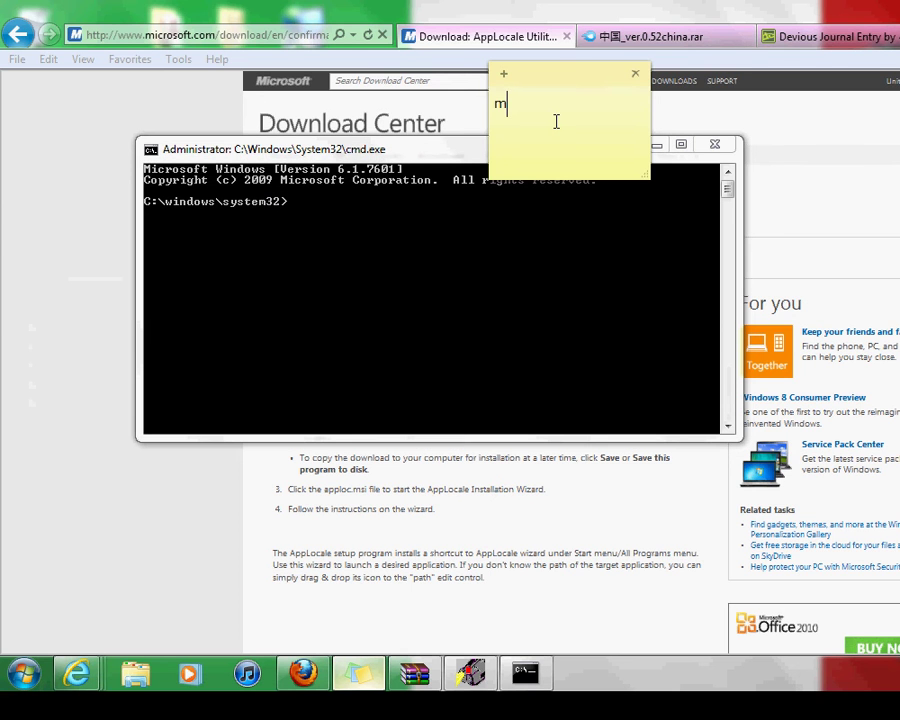
text(ake sure that the)
text(a)
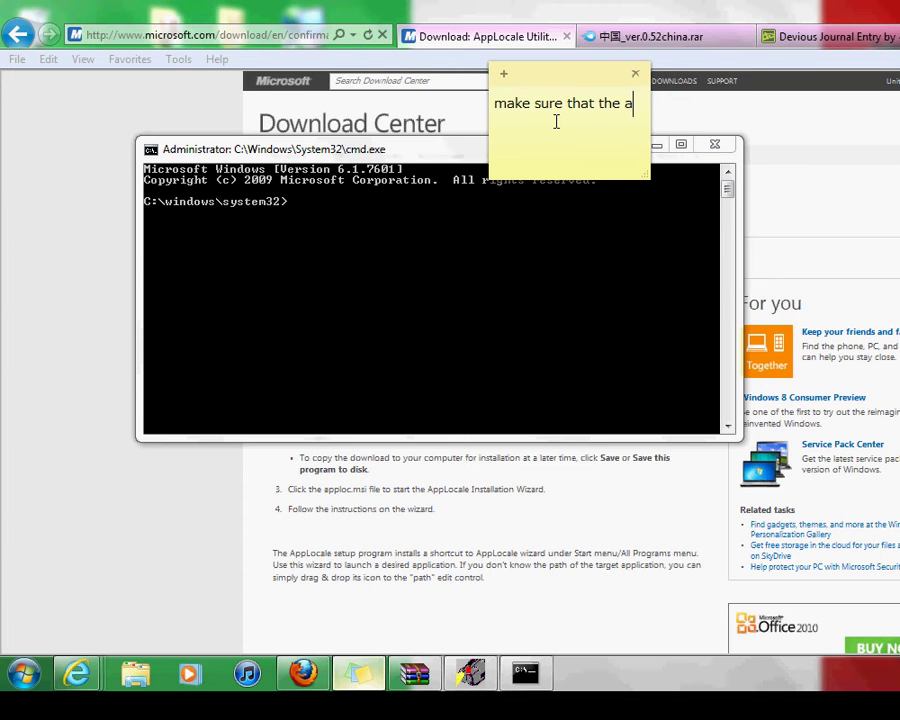
text(ploc)
key(Left)
key(Left)
key(Left)
text(p)
key(Right)
text(is in sy)
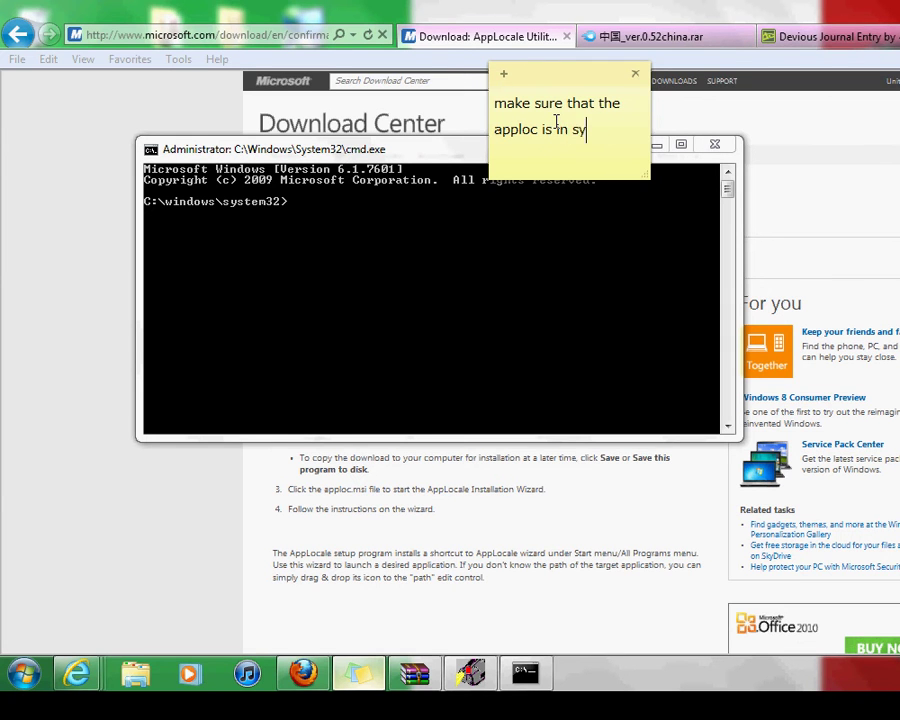
text(stem 32)
Step: Erase the reminder about apploc being in system 32 from the sticky note
key(BackSpace)
key(BackSpace)
key(BackSpace)
key(BackSpace)
key(BackSpace)
key(BackSpace)
key(BackSpace)
key(BackSpace)
key(BackSpace)
key(BackSpace)
key(BackSpace)
key(BackSpace)
key(BackSpace)
key(BackSpace)
key(BackSpace)
key(BackSpace)
key(BackSpace)
key(BackSpace)
key(BackSpace)
key(BackSpace)
key(BackSpace)
key(BackSpace)
key(BackSpace)
key(BackSpace)
key(BackSpace)
key(BackSpace)
key(BackSpace)
key(BackSpace)
key(BackSpace)
key(BackSpace)
key(BackSpace)
key(BackSpace)
key(BackSpace)
key(BackSpace)
key(BackSpace)
Step: Write "when you get it just save as and put it in system32" in the sticky note
text(wh)
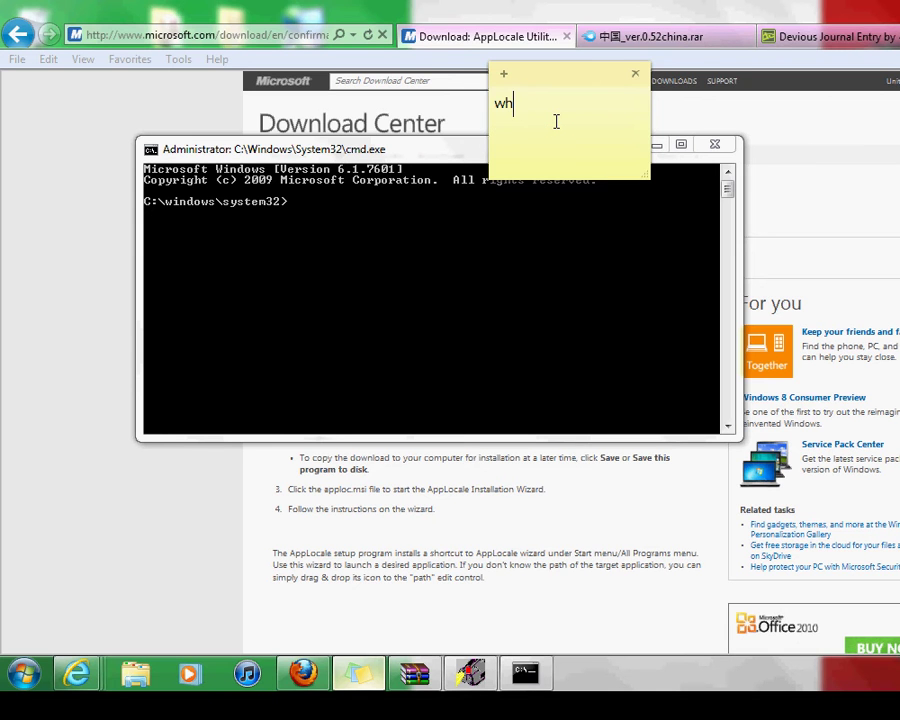
text(en you get itj)
key(BackSpace)
text(just save it)
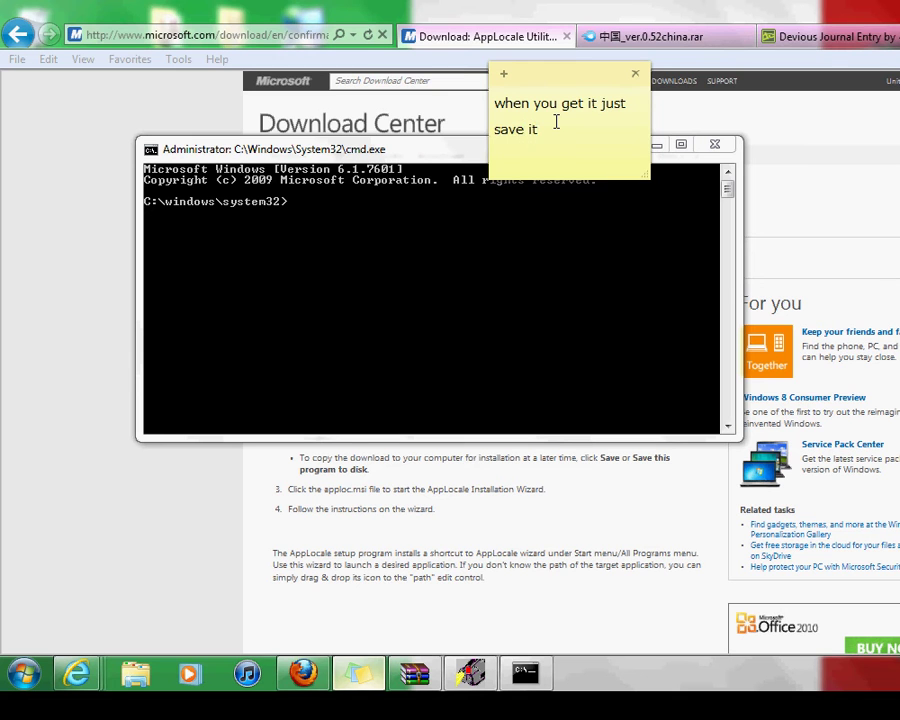
key(BackSpace)
text(as and put it in )
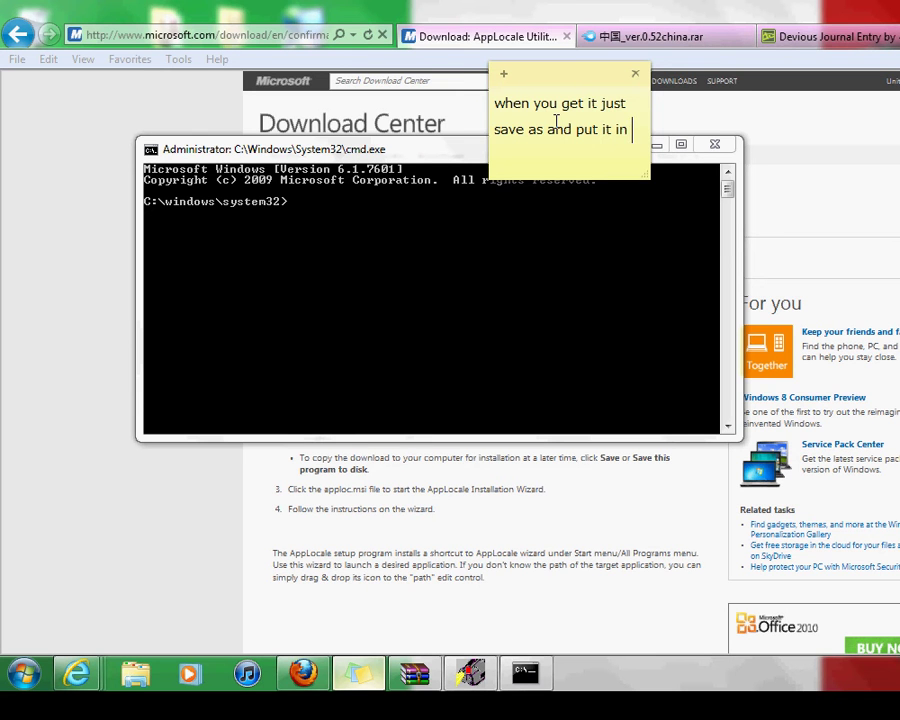
text(system 32)
key(BackSpace)
key(BackSpace)
key(BackSpace)
key(BackSpace)
key(BackSpace)
text(em)
key(BackSpace)
text(m232)
Step: Clear the save-as instruction from the sticky note
key(BackSpace)
key(BackSpace)
key(BackSpace)
key(BackSpace)
key(BackSpace)
key(BackSpace)
key(BackSpace)
key(BackSpace)
key(BackSpace)
key(BackSpace)
key(BackSpace)
key(BackSpace)
key(BackSpace)
key(BackSpace)
key(ctrl+a)
key(BackSpace)
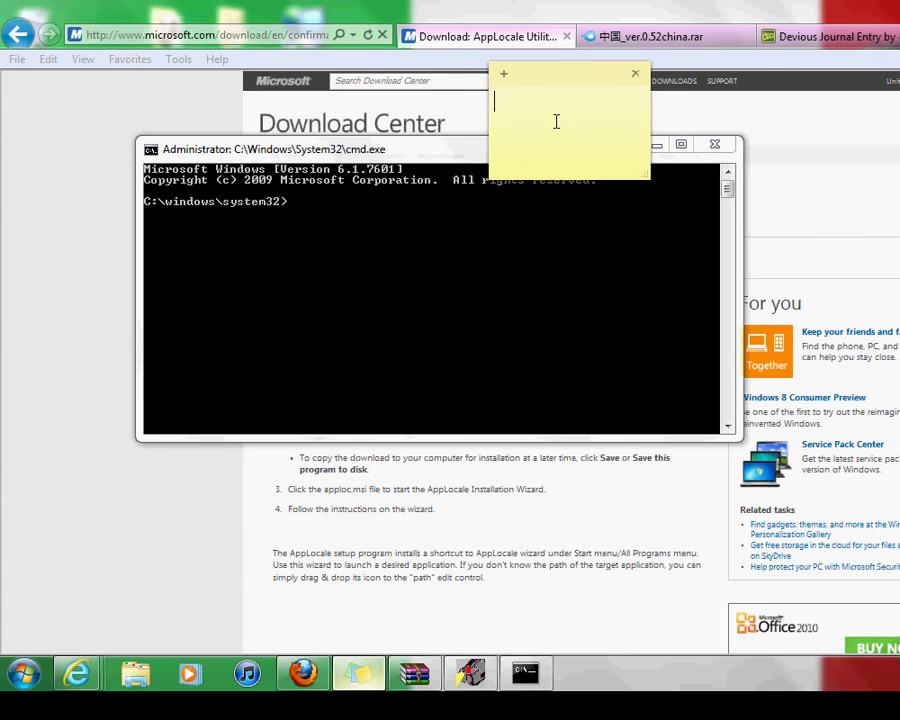
Step: Enter "apploc.msi" at the administrator Command Prompt without running it
click(165, 104)
click(525, 672)
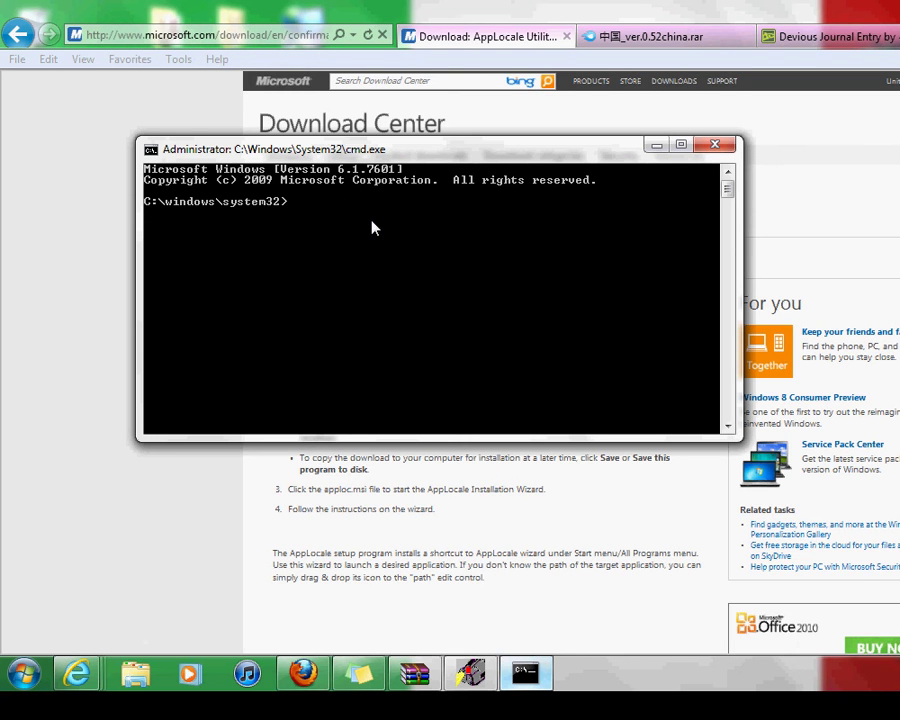
text(applo)
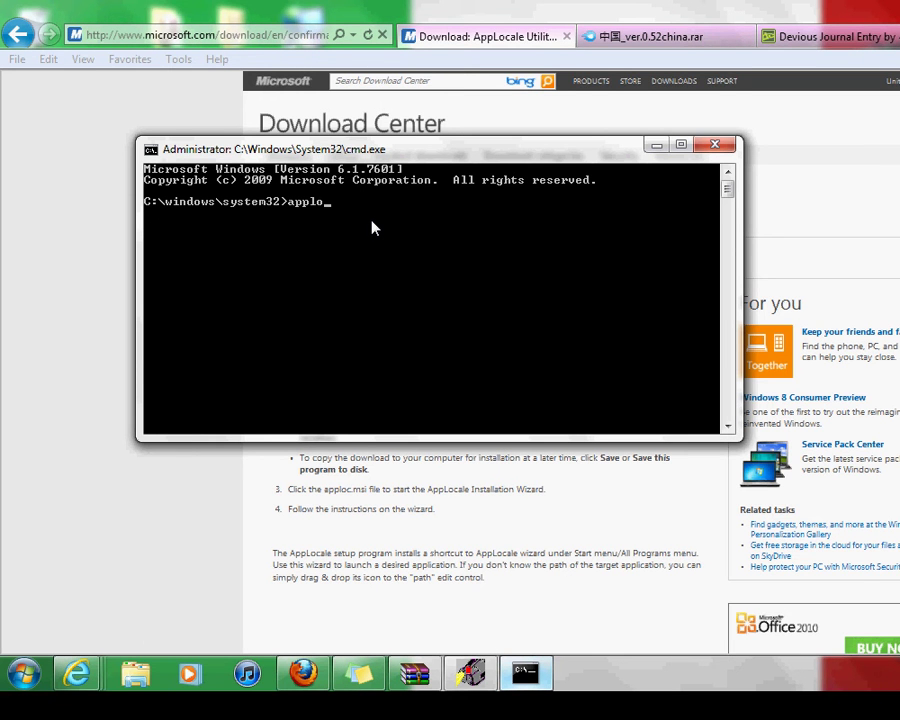
text(c.msi)
Step: Write "when you put it in system32 go to cmd and type apploc.msi" in the sticky note
click(352, 672)
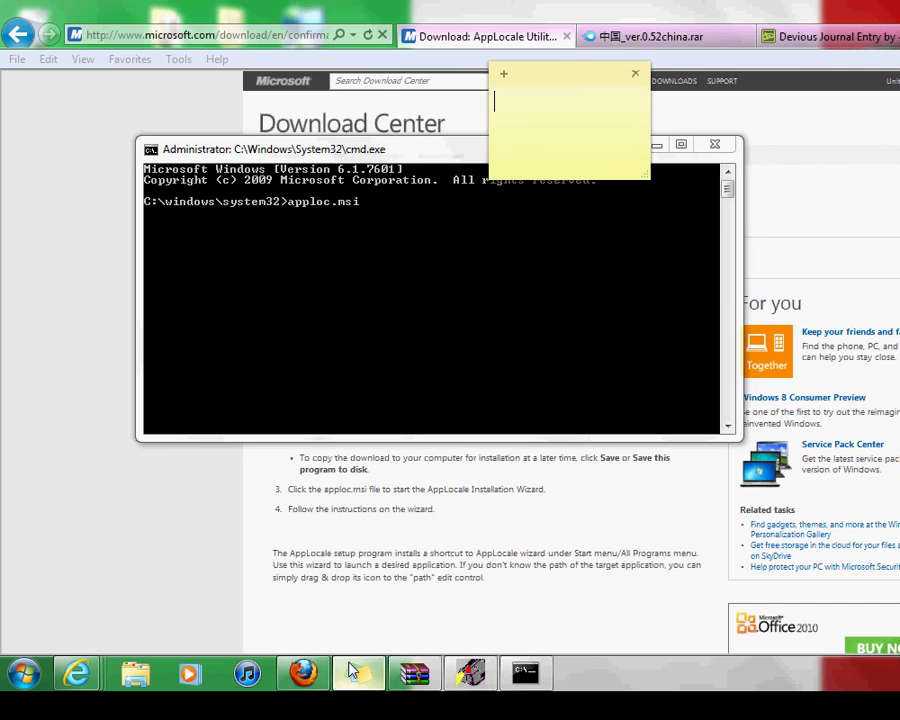
text(when you)
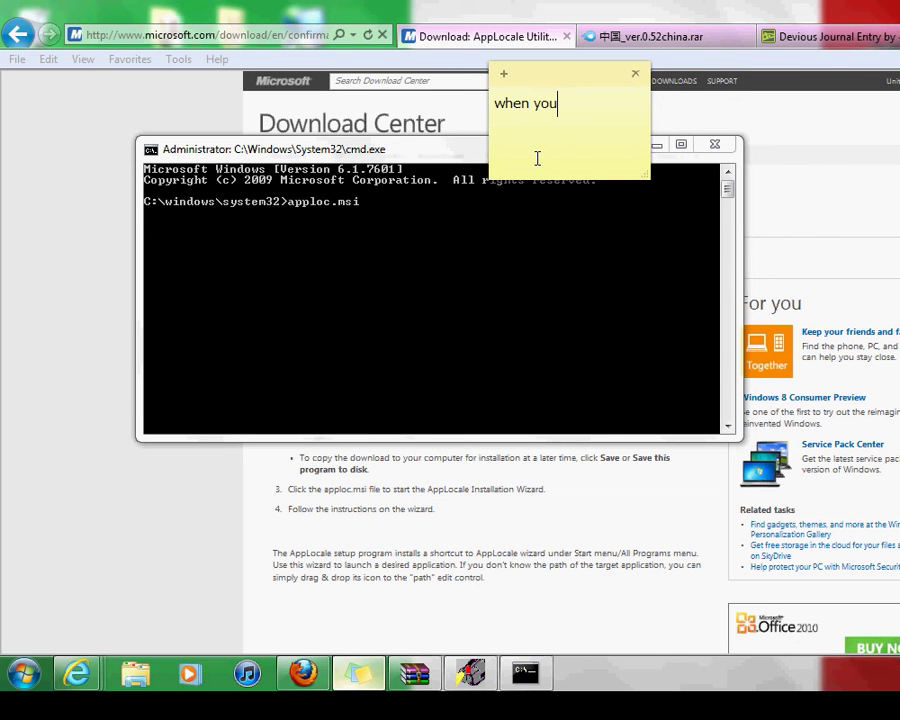
text( get it)
key(BackSpace)
key(BackSpace)
key(BackSpace)
key(BackSpace)
key(BackSpace)
key(BackSpace)
text(py)
key(BackSpace)
text(ut it in system =)
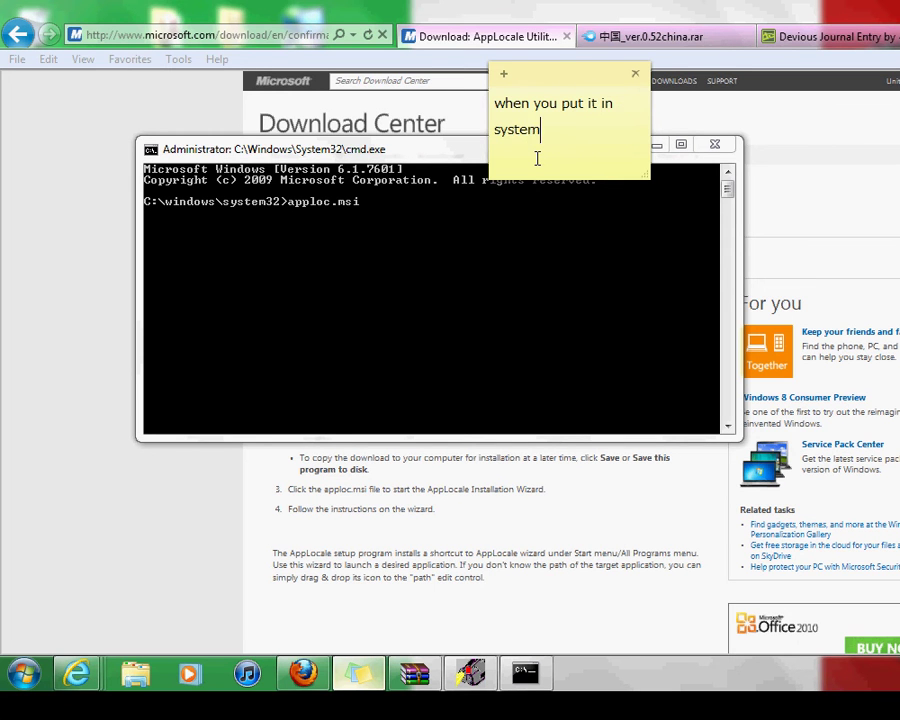
key(BackSpace)
key(BackSpace)
text(32)
text(go to cmd a)
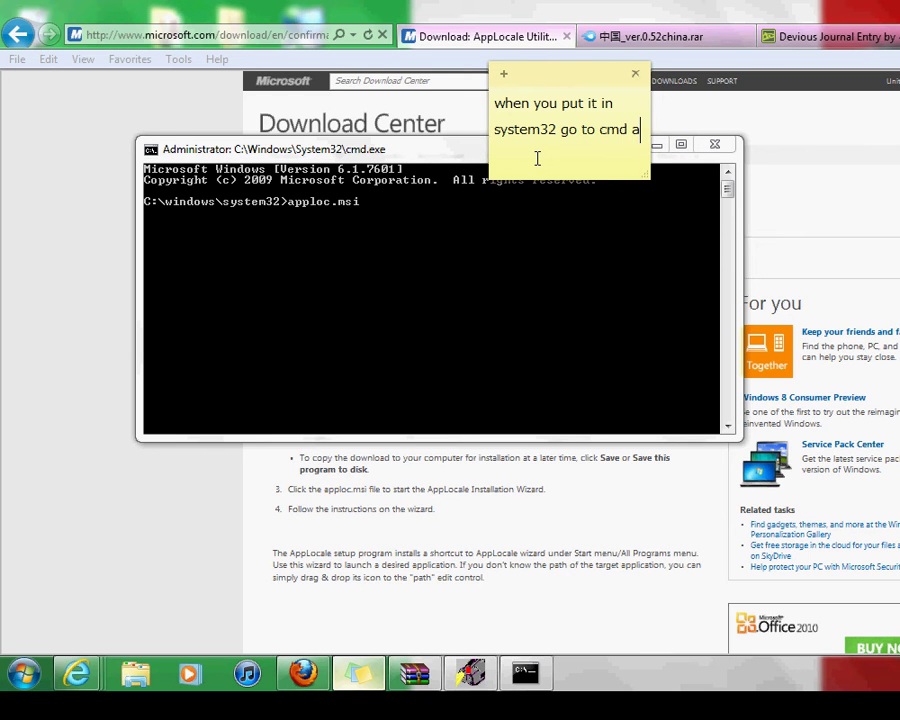
text(nd type apploc.ms)
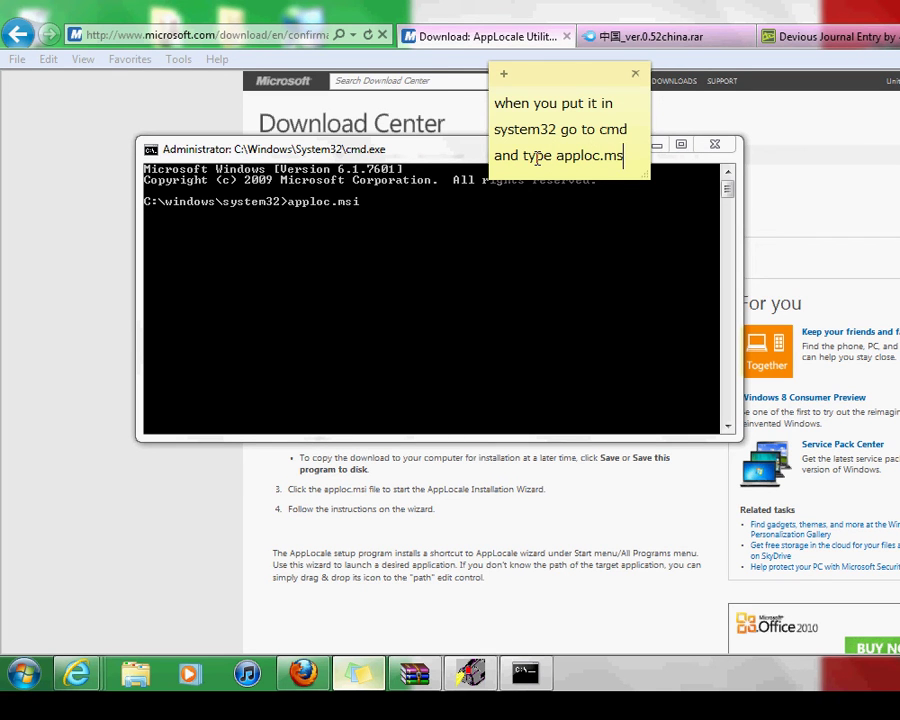
text(i)
Step: Run the entered apploc.msi command in the Command Prompt
click(466, 209)
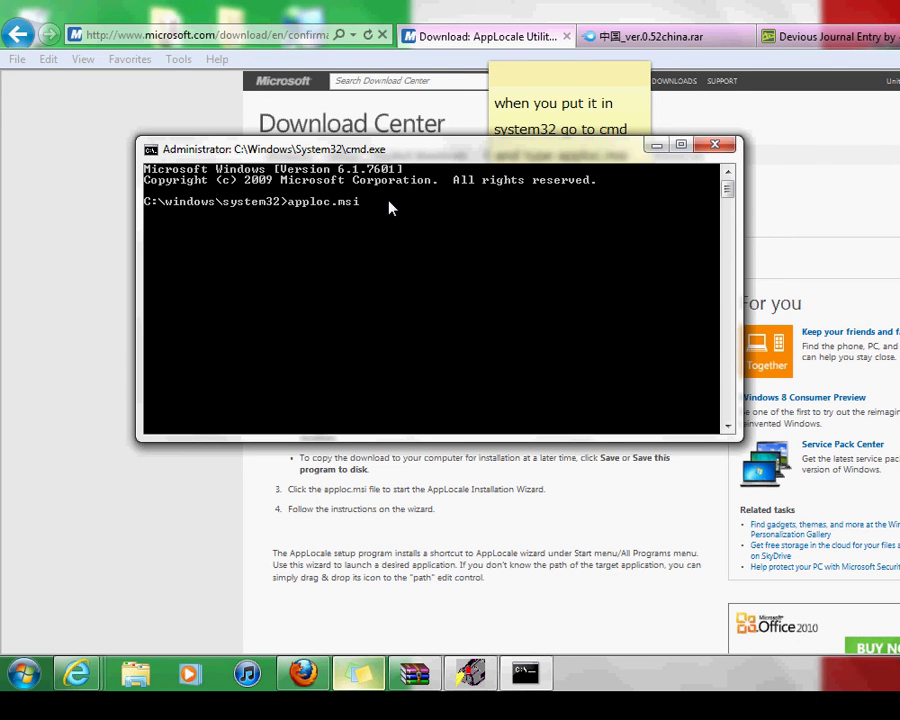
key(Return)
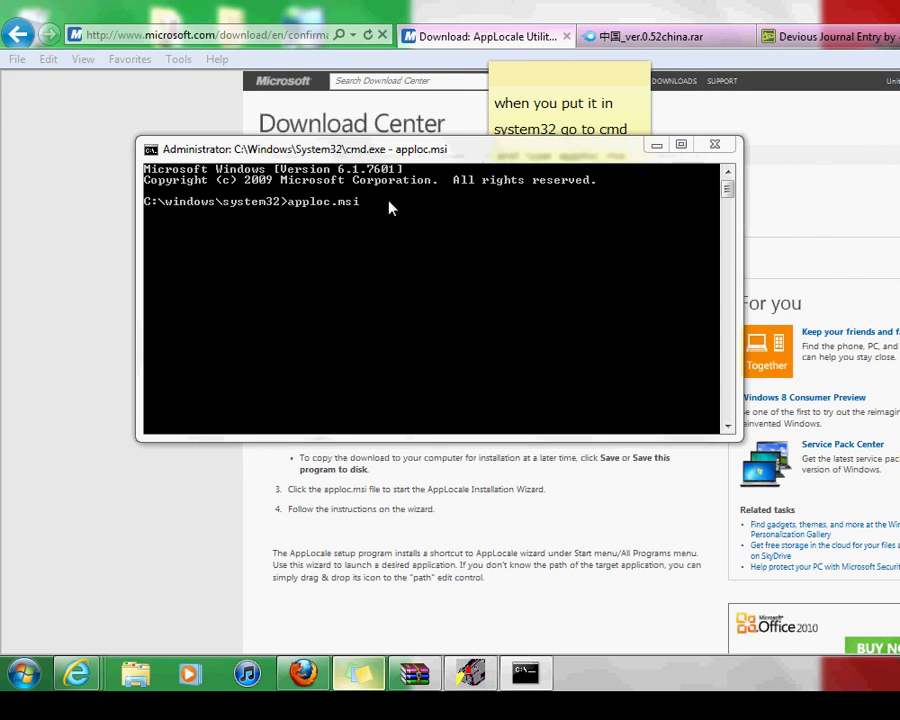
Step: Erase the instruction about system32 and apploc.msi from the sticky note
click(576, 78)
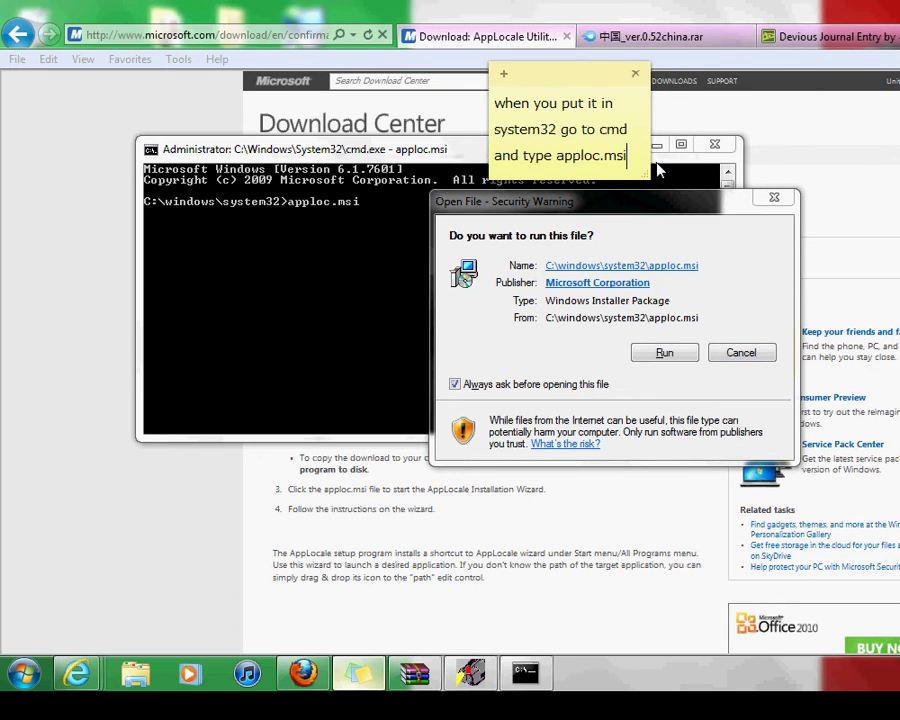
key(BackSpace)
key(BackSpace)
key(BackSpace)
key(BackSpace)
key(BackSpace)
key(BackSpace)
key(BackSpace)
key(BackSpace)
key(BackSpace)
key(BackSpace)
key(BackSpace)
key(BackSpace)
key(BackSpace)
key(BackSpace)
key(BackSpace)
key(BackSpace)
key(BackSpace)
key(BackSpace)
key(BackSpace)
key(BackSpace)
key(BackSpace)
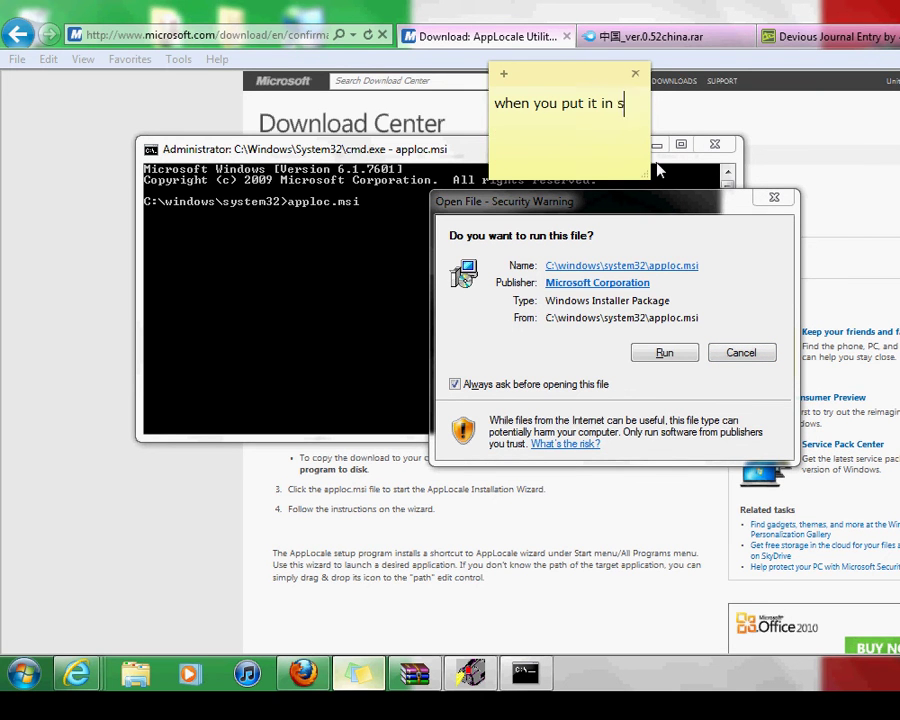
Step: Write "the download will start again" in the sticky note
text(the)
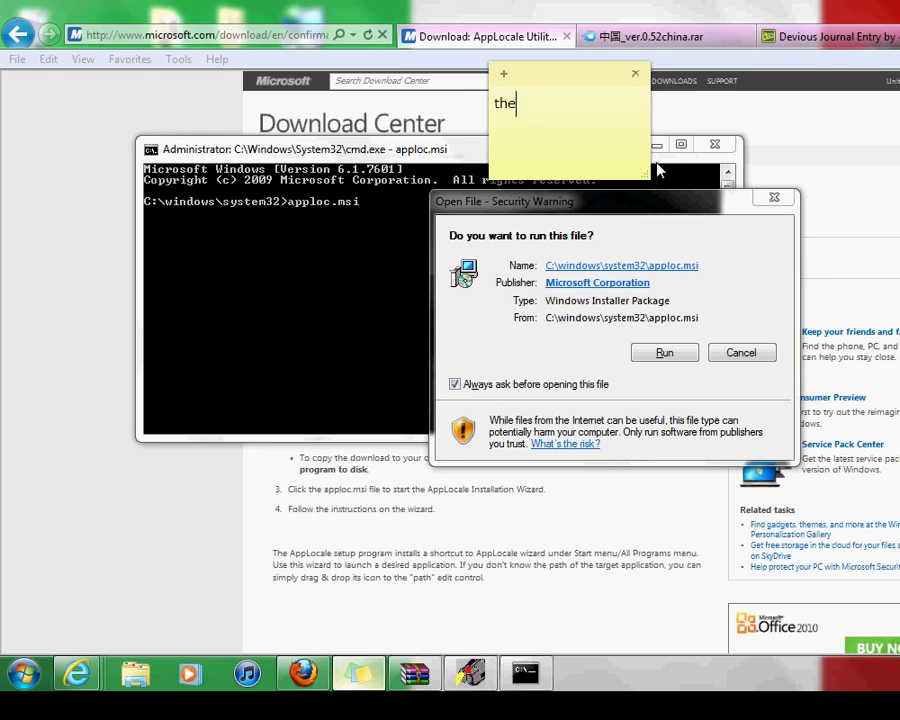
text( download w)
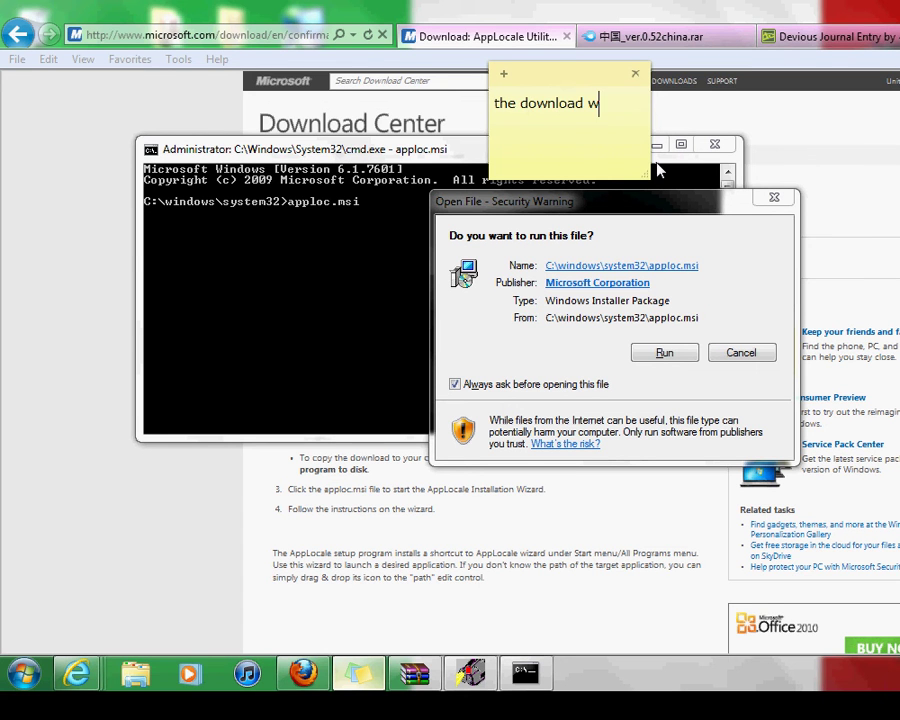
text(ill start again)
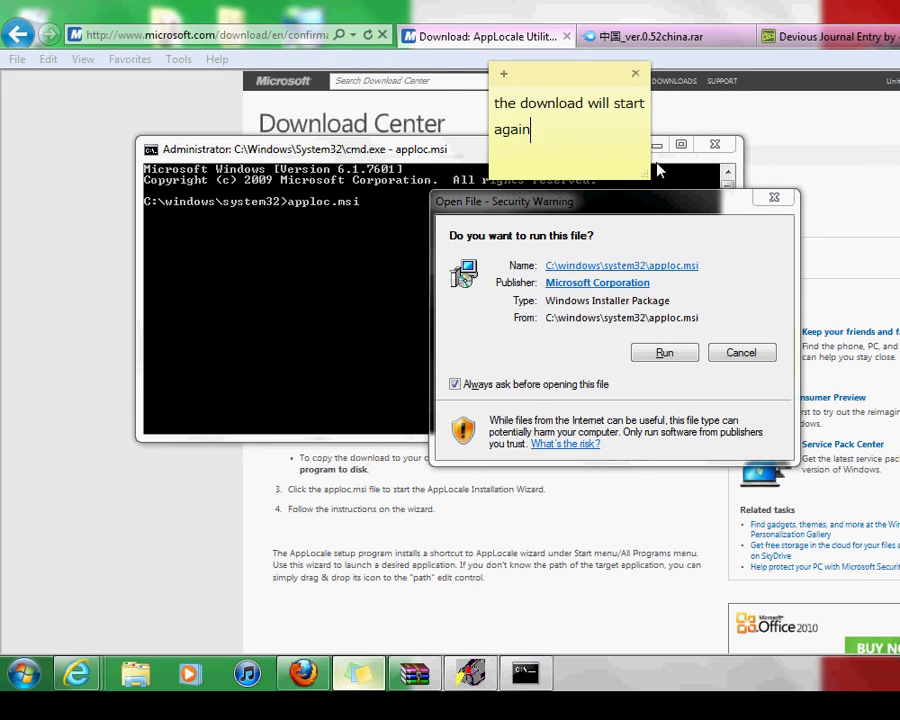
Step: Erase the message about the download starting again from the sticky note
key(BackSpace)
key(BackSpace)
key(BackSpace)
key(BackSpace)
key(BackSpace)
key(BackSpace)
key(BackSpace)
key(BackSpace)
key(BackSpace)
key(BackSpace)
key(BackSpace)
key(BackSpace)
key(BackSpace)
key(BackSpace)
key(BackSpace)
key(BackSpace)
key(BackSpace)
key(BackSpace)
key(BackSpace)
key(BackSpace)
key(BackSpace)
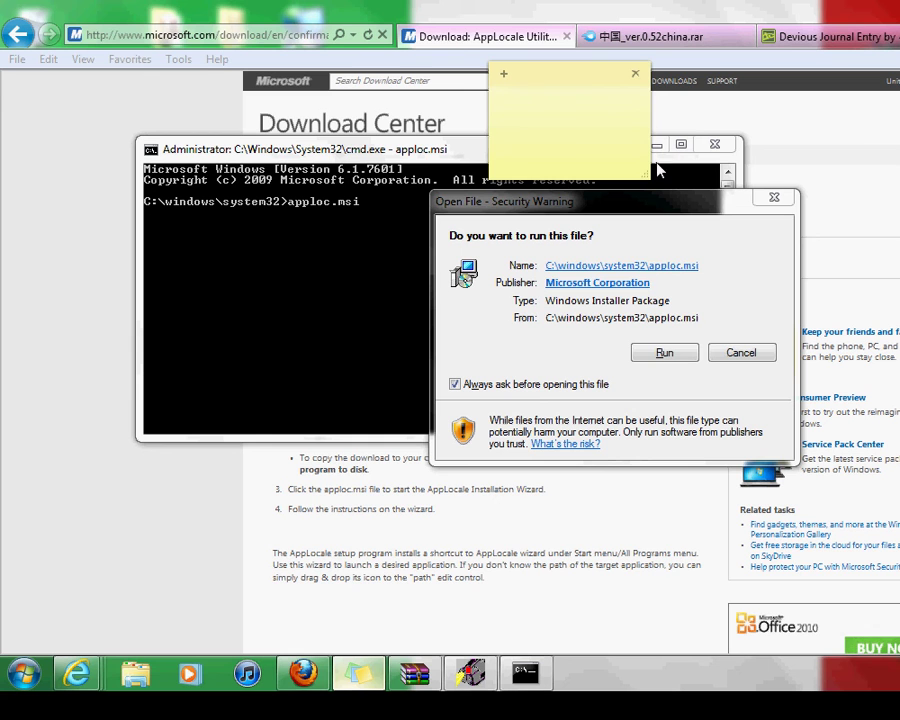
Step: Allow apploc.msi to run and repair Microsoft AppLocale, continuing the installation despite the files in use by WinRAR
click(643, 356)
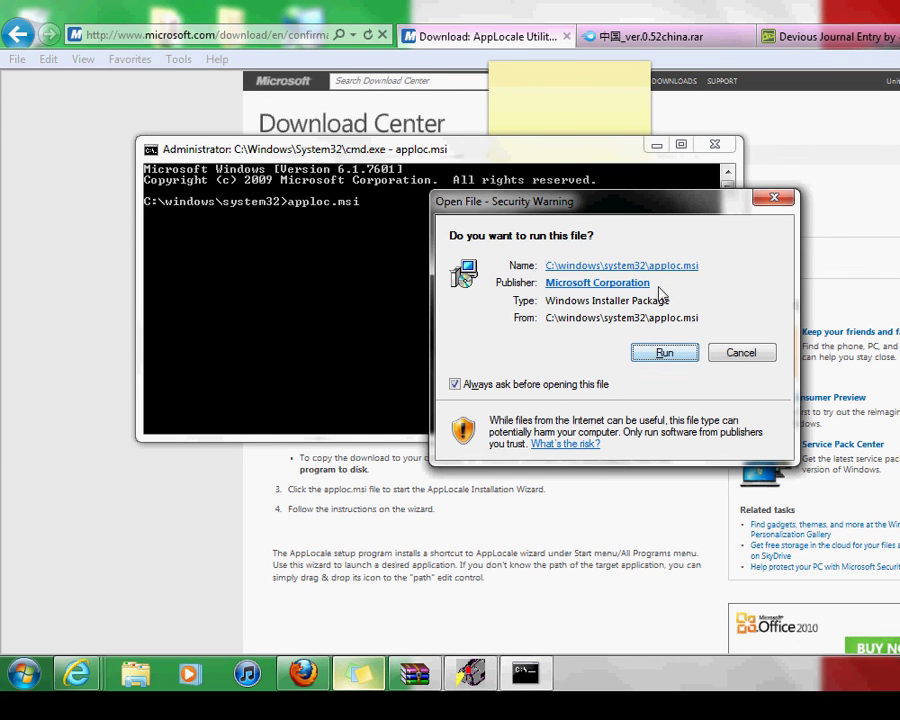
click(663, 354)
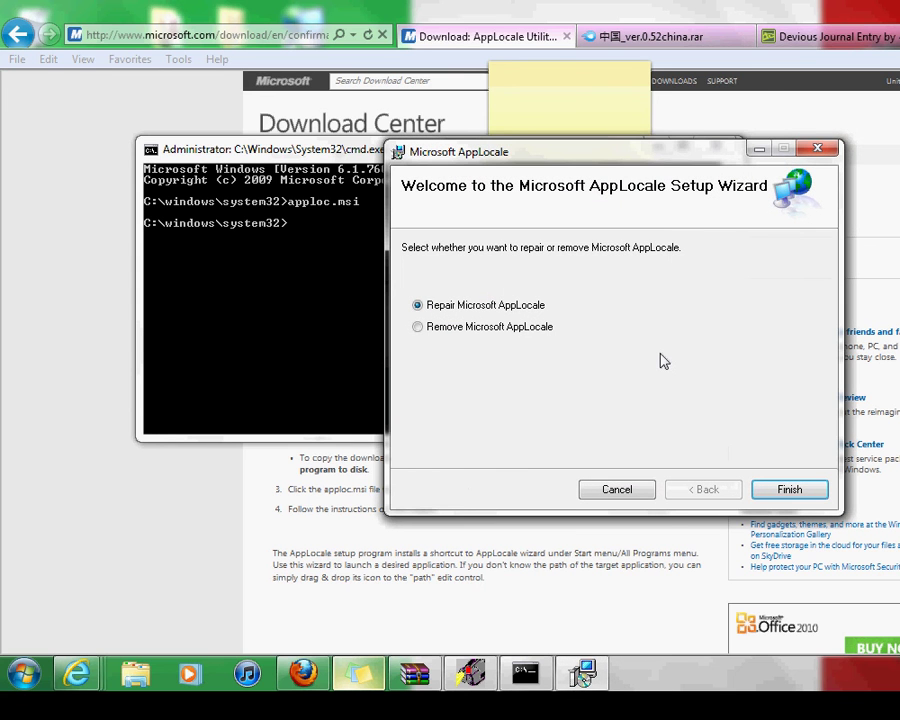
click(765, 489)
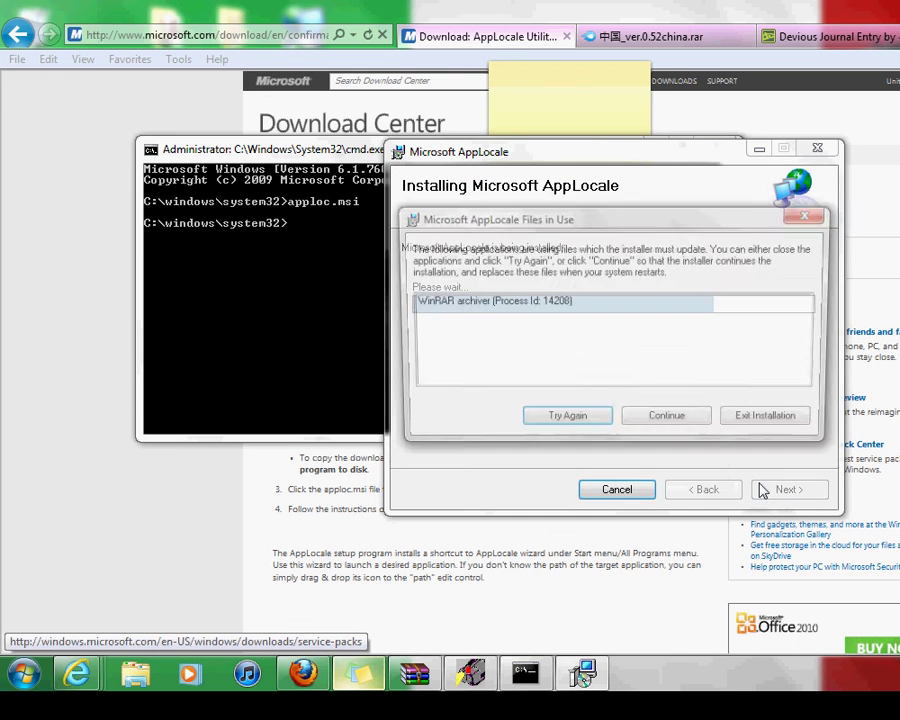
click(666, 423)
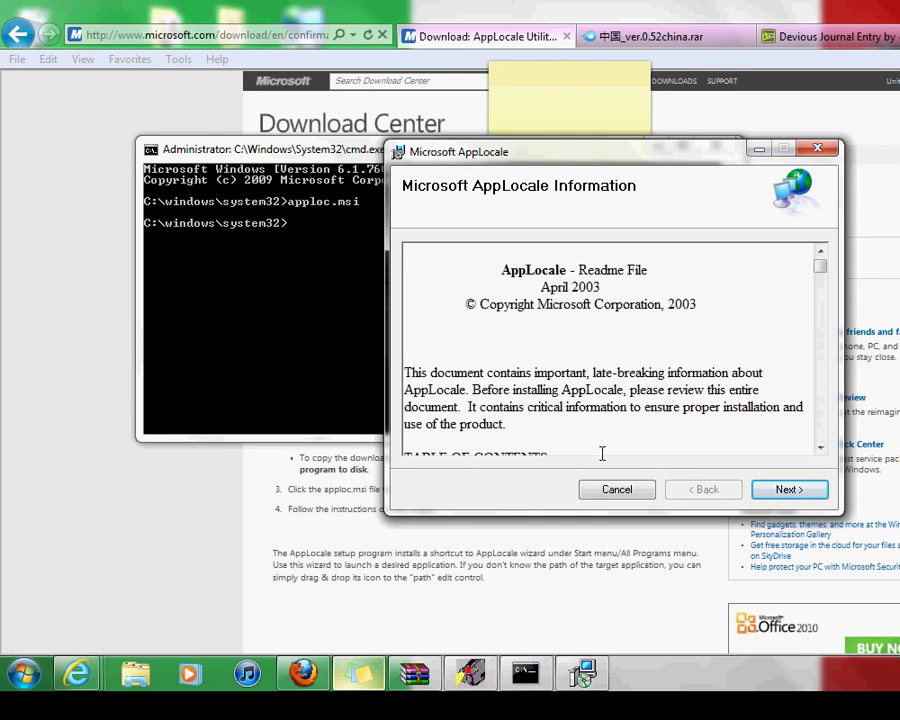
Step: Write "know it's finished" in the sticky note
click(362, 673)
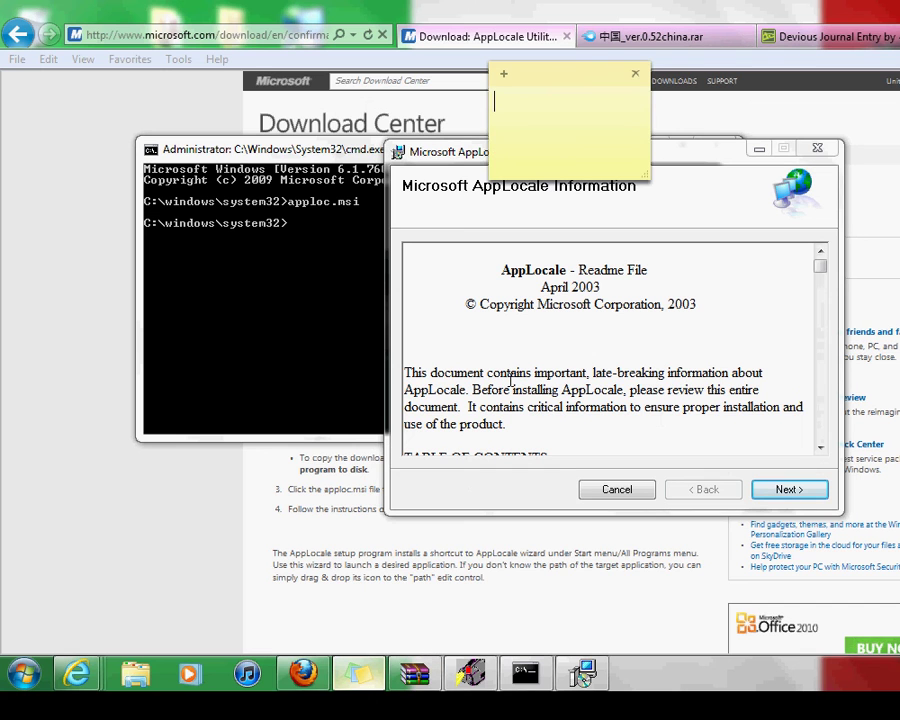
text(know )
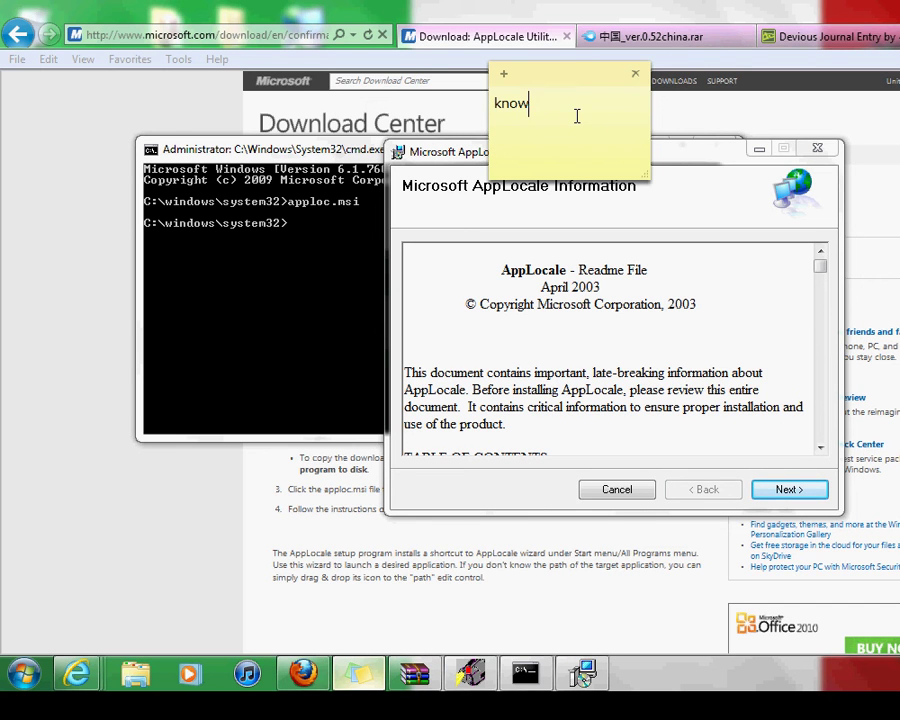
text(it's finished)
Step: Erase the "know it's finished" message from the sticky note
key(BackSpace)
key(BackSpace)
key(BackSpace)
key(BackSpace)
key(BackSpace)
key(BackSpace)
key(BackSpace)
key(BackSpace)
key(BackSpace)
key(BackSpace)
key(BackSpace)
key(BackSpace)
key(BackSpace)
key(BackSpace)
key(BackSpace)
key(BackSpace)
key(BackSpace)
key(BackSpace)
Step: Complete the Microsoft AppLocale installation past its readme page and decline the system restart
click(678, 155)
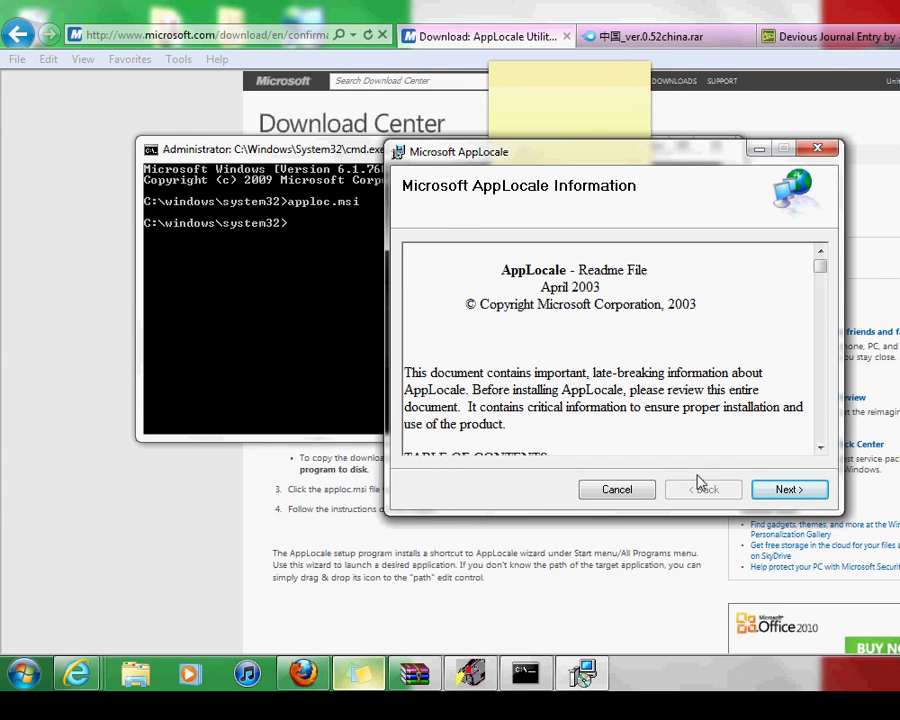
click(763, 493)
click(765, 494)
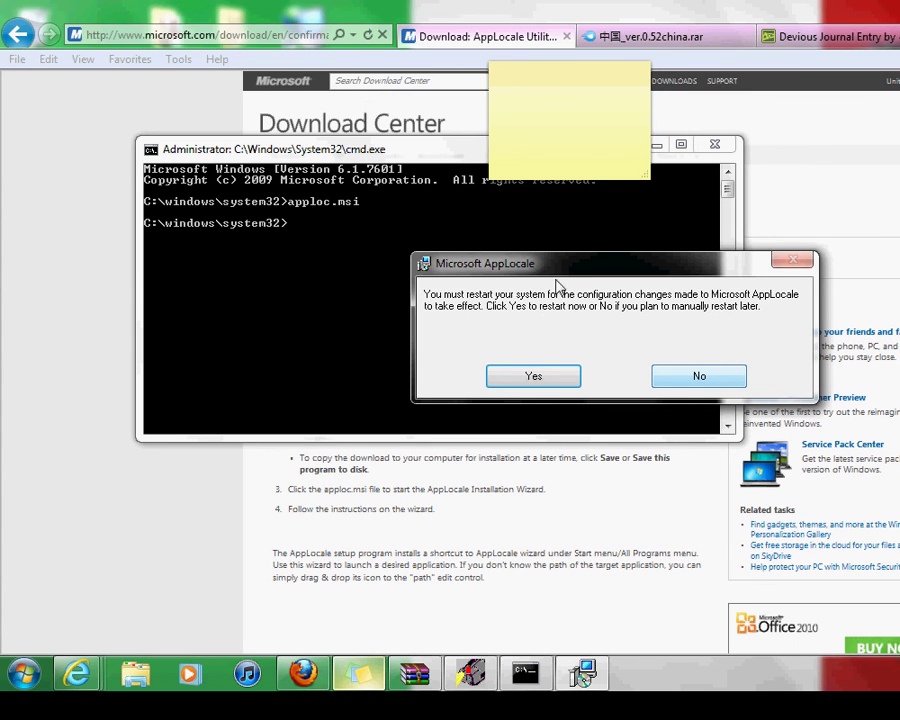
click(697, 374)
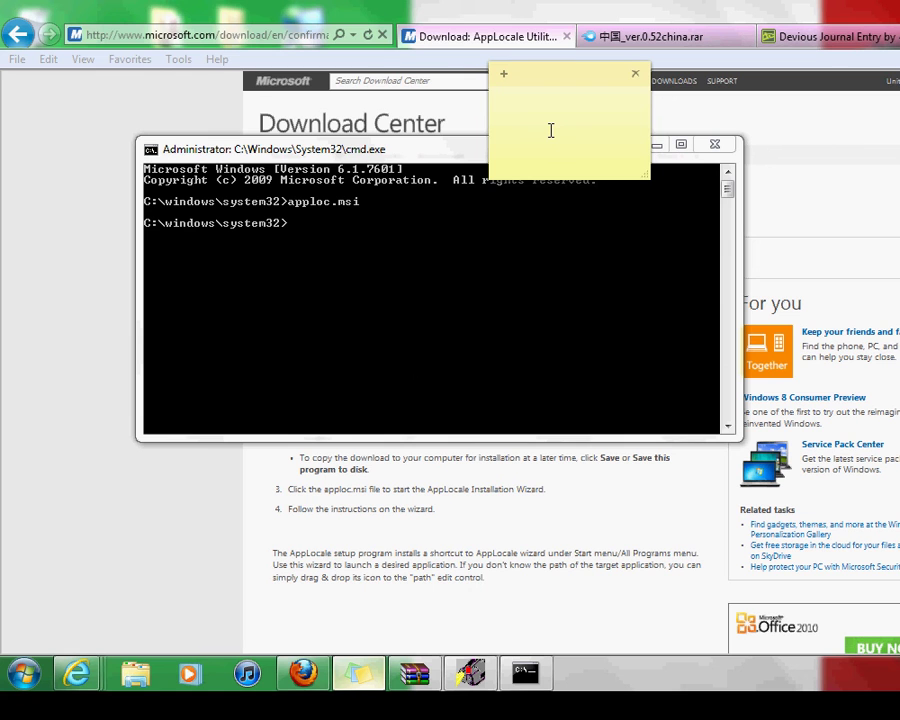
Step: Write "it might ask you to restart your pc say yes" in the sticky note
text(it might ask you to restar)
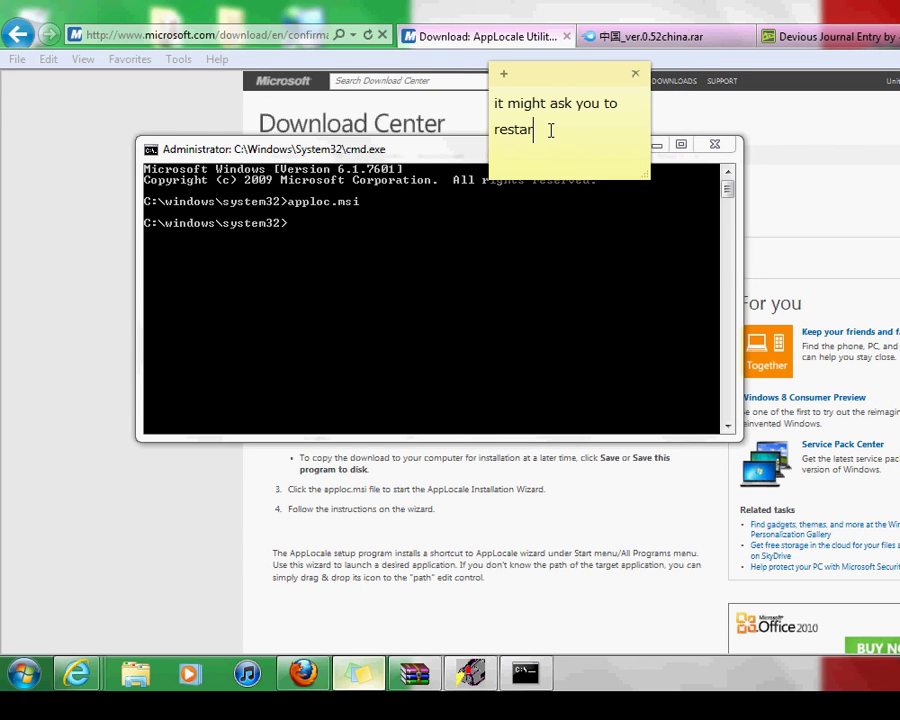
text(t your pc say yes)
Step: Erase the message about restarting the PC from the sticky note
key(BackSpace)
key(BackSpace)
key(BackSpace)
key(BackSpace)
key(BackSpace)
key(BackSpace)
key(BackSpace)
key(BackSpace)
key(BackSpace)
key(BackSpace)
key(BackSpace)
key(BackSpace)
key(BackSpace)
key(BackSpace)
key(BackSpace)
key(BackSpace)
key(BackSpace)
key(BackSpace)
key(BackSpace)
key(BackSpace)
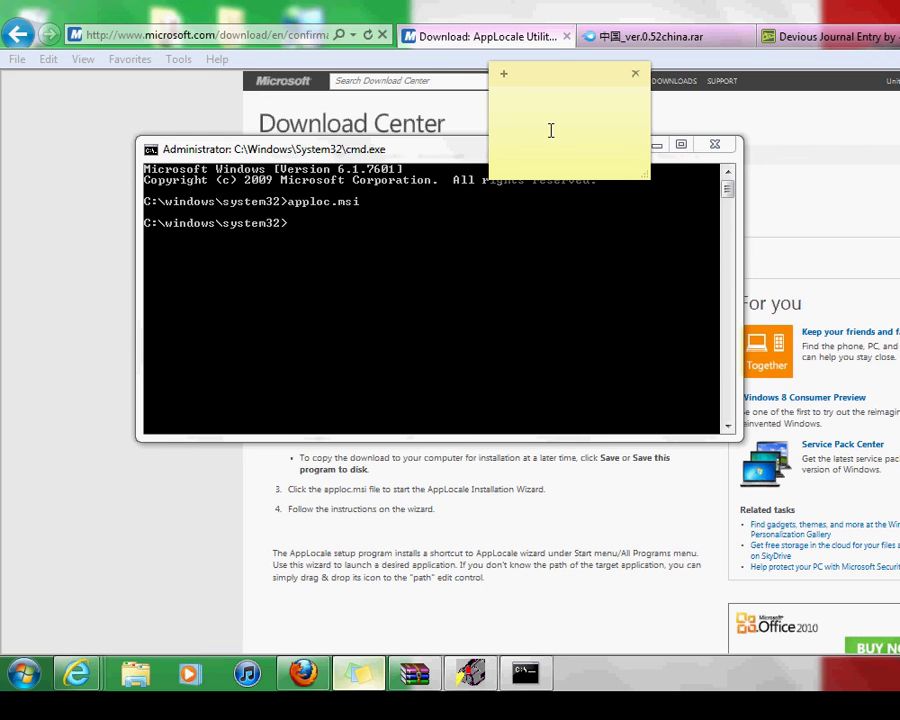
Step: Close the administrator Command Prompt and reveal the desktop
click(722, 116)
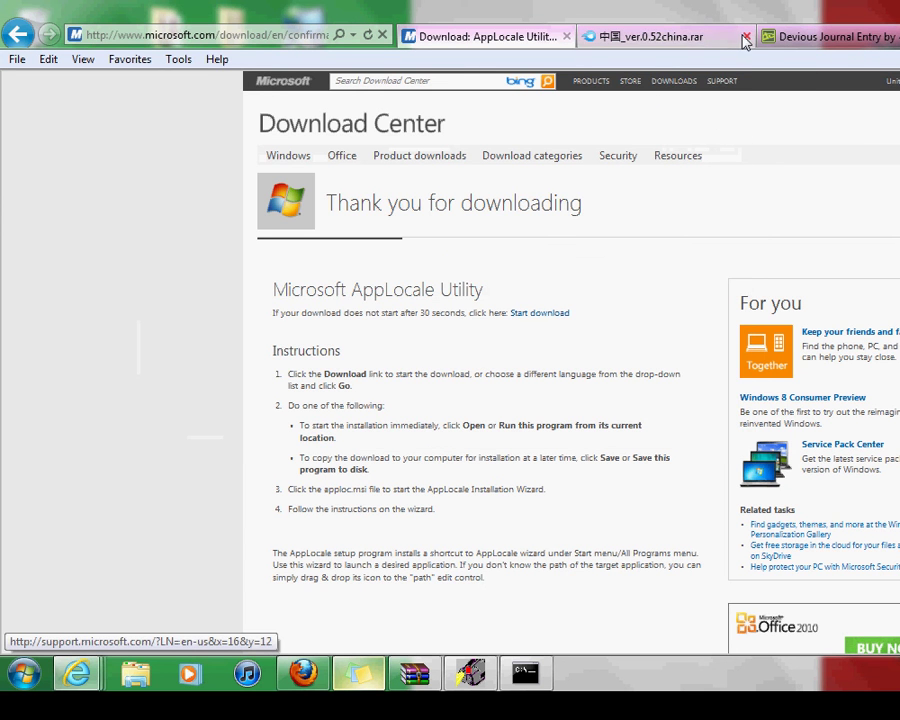
click(806, 38)
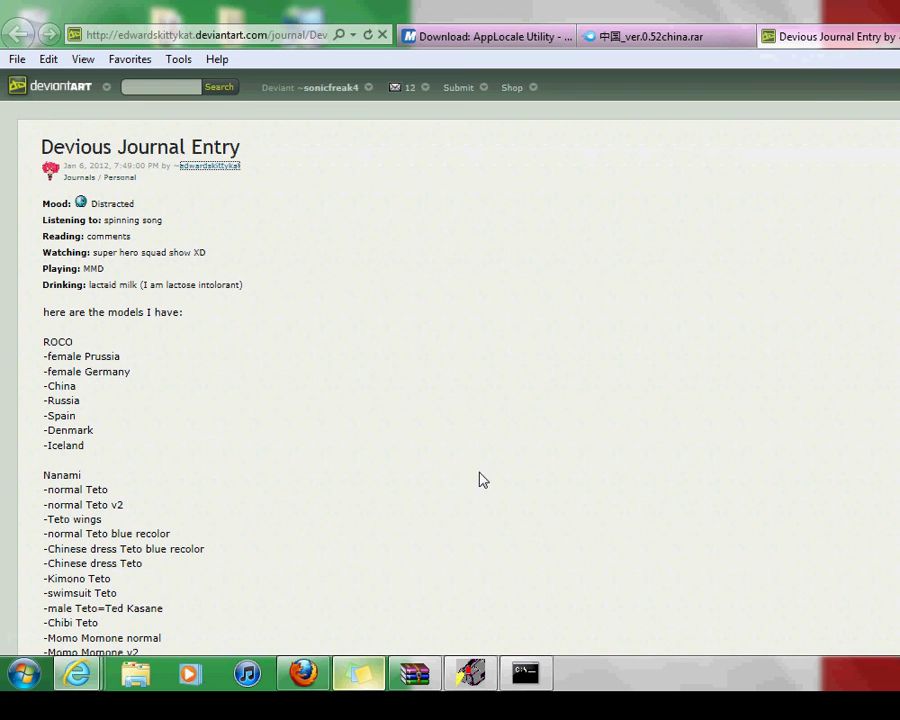
click(526, 673)
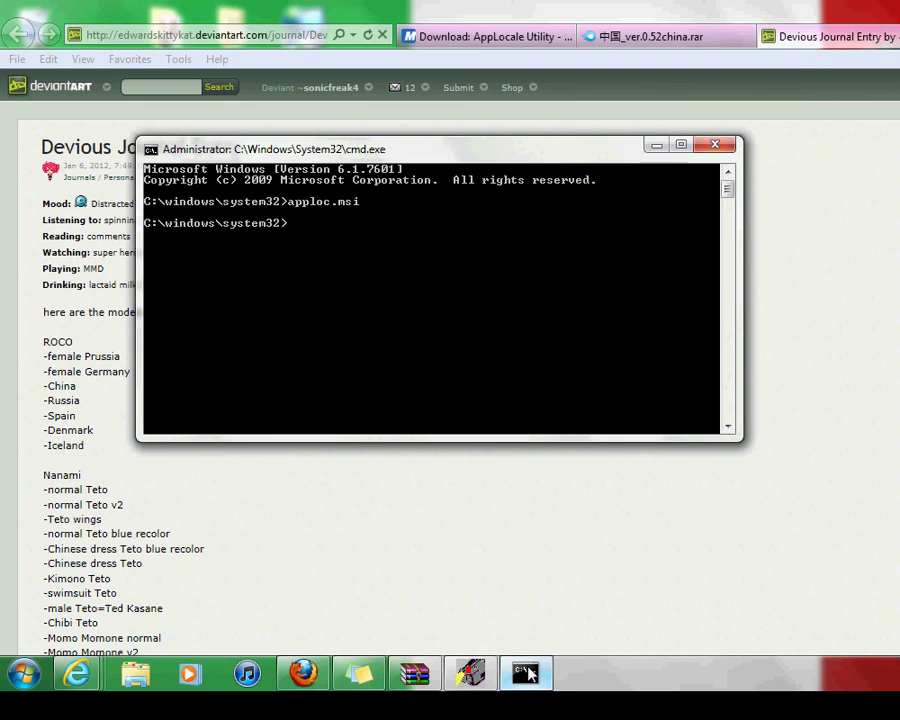
click(716, 145)
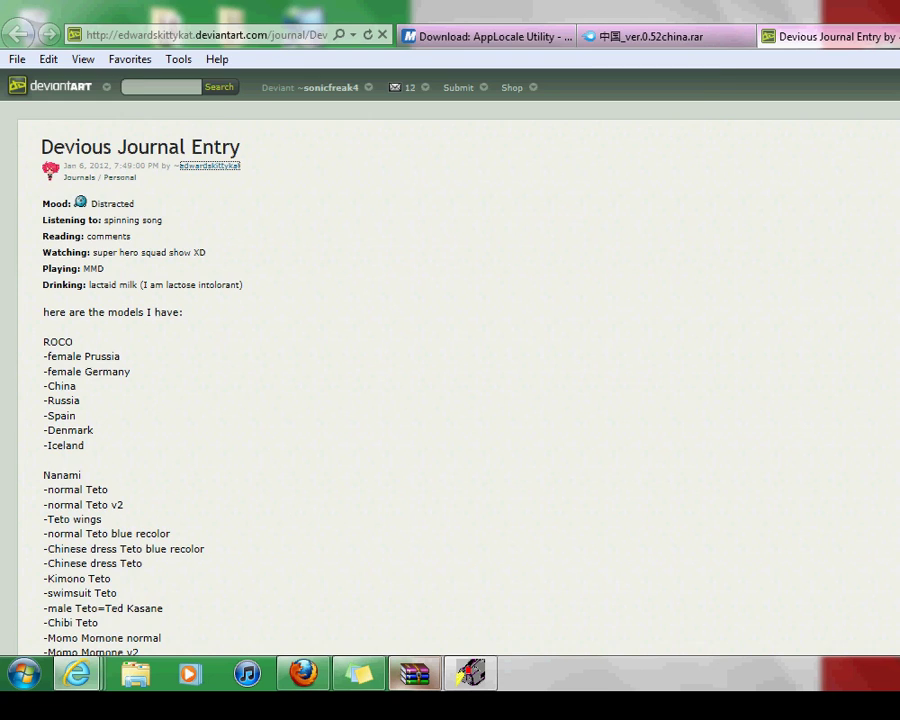
key(super+d)
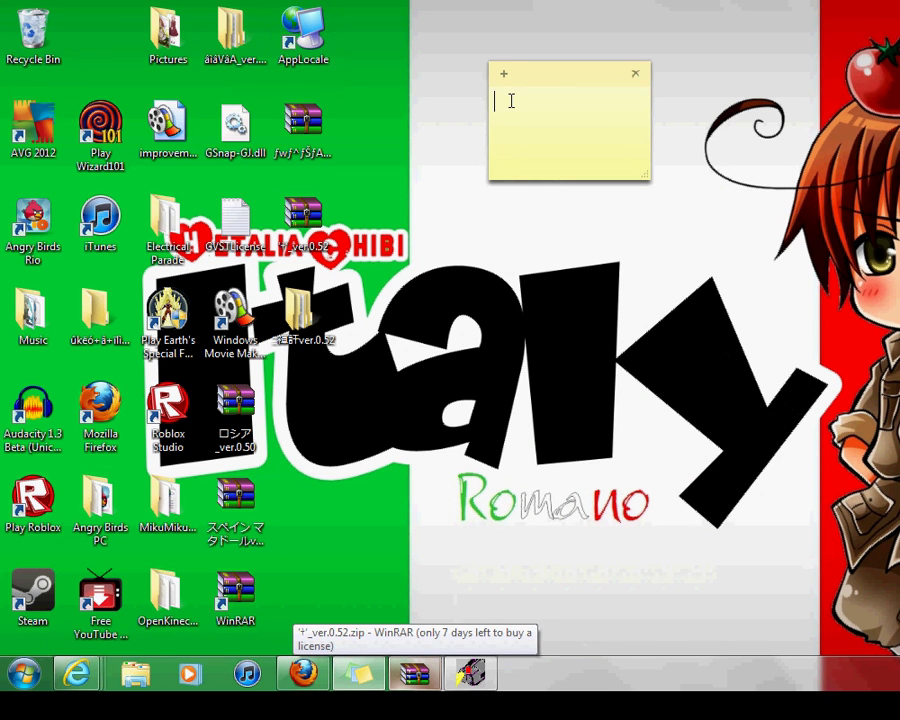
Step: Write "open applocale" in the sticky note
text(open )
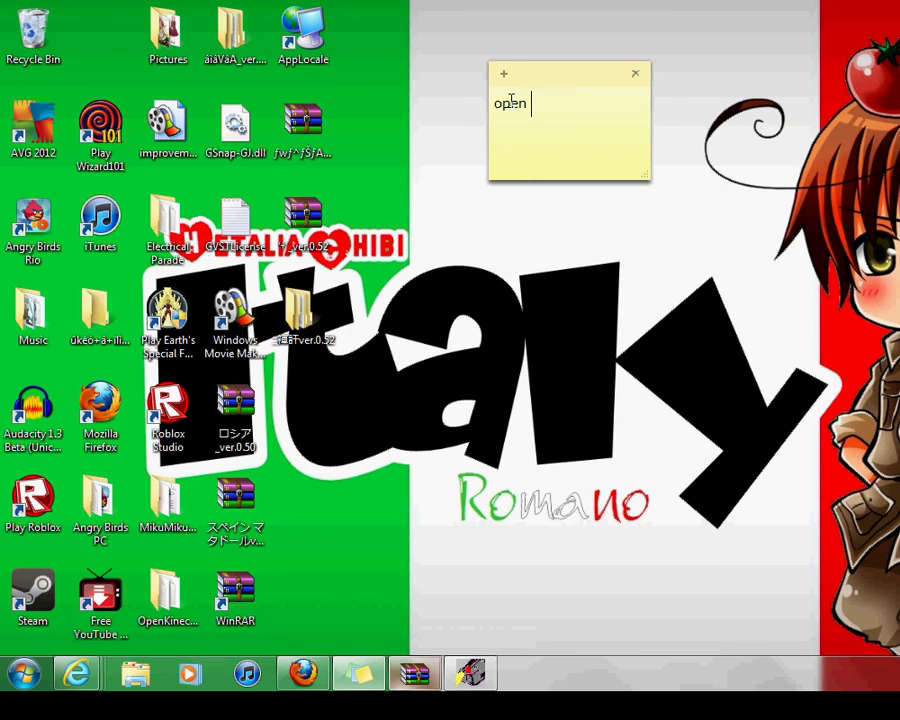
text(applocale)
Step: Erase the "open applocale" instruction from the sticky note
key(BackSpace)
key(BackSpace)
key(BackSpace)
key(BackSpace)
key(BackSpace)
key(BackSpace)
key(BackSpace)
key(BackSpace)
key(BackSpace)
key(BackSpace)
key(BackSpace)
key(BackSpace)
key(BackSpace)
key(BackSpace)
Step: Launch AppLocale from the desktop and write "do what i do" in the sticky note
double_click(333, 45)
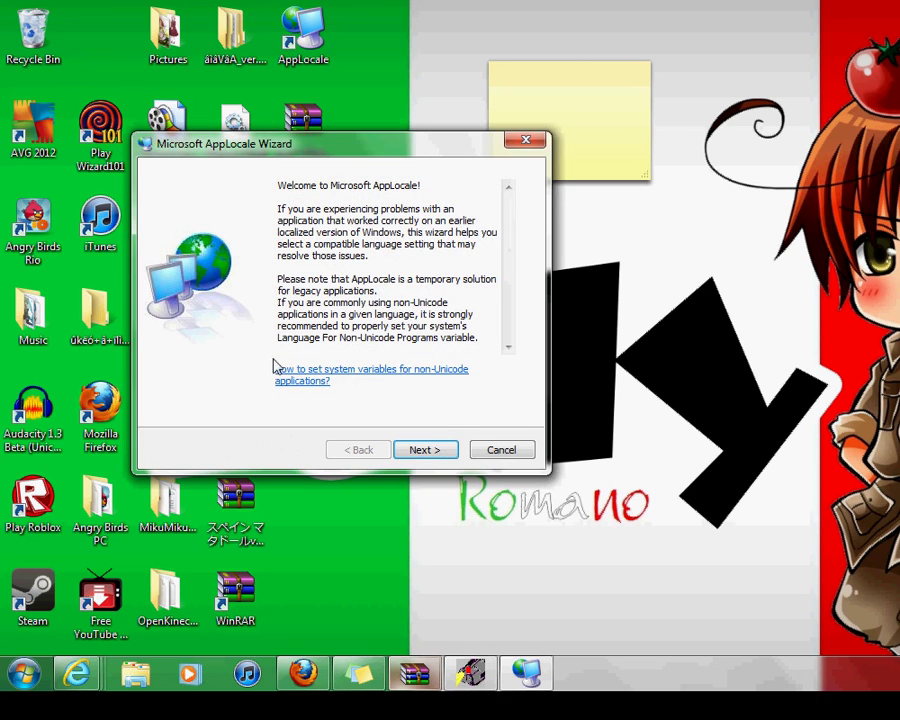
click(590, 146)
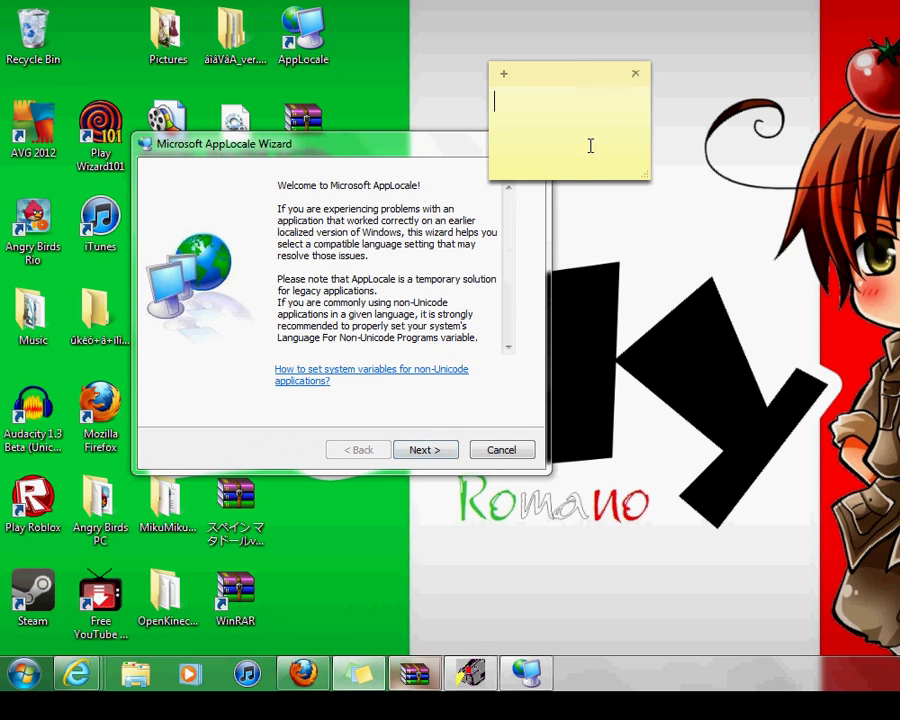
text(do what i do)
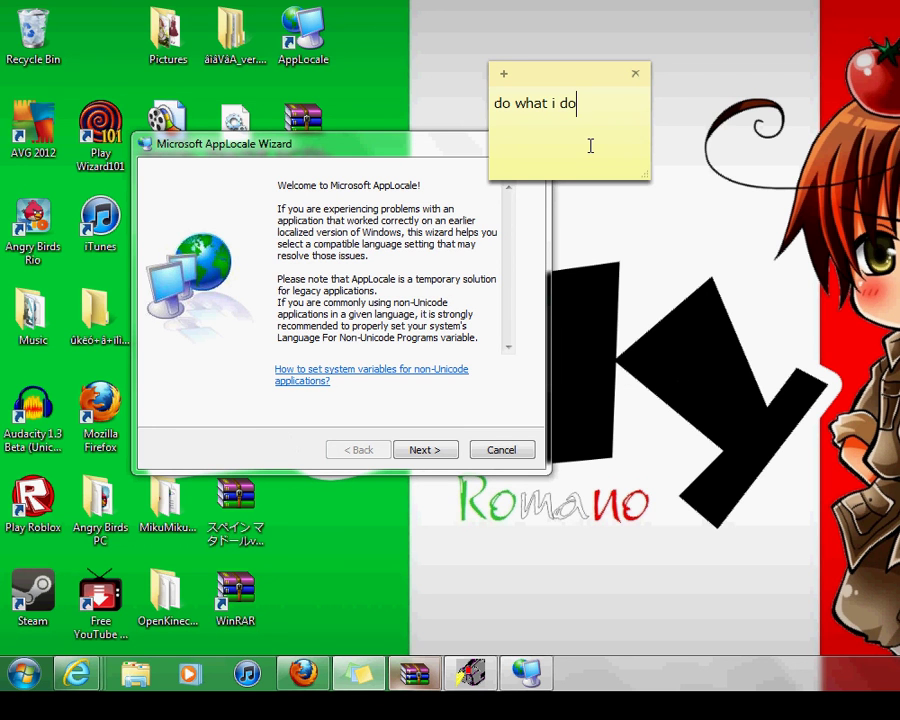
Step: Erase "do what i do" from the sticky note
key(BackSpace)
key(BackSpace)
key(BackSpace)
key(BackSpace)
key(BackSpace)
key(BackSpace)
key(BackSpace)
key(BackSpace)
key(BackSpace)
key(BackSpace)
key(BackSpace)
key(BackSpace)
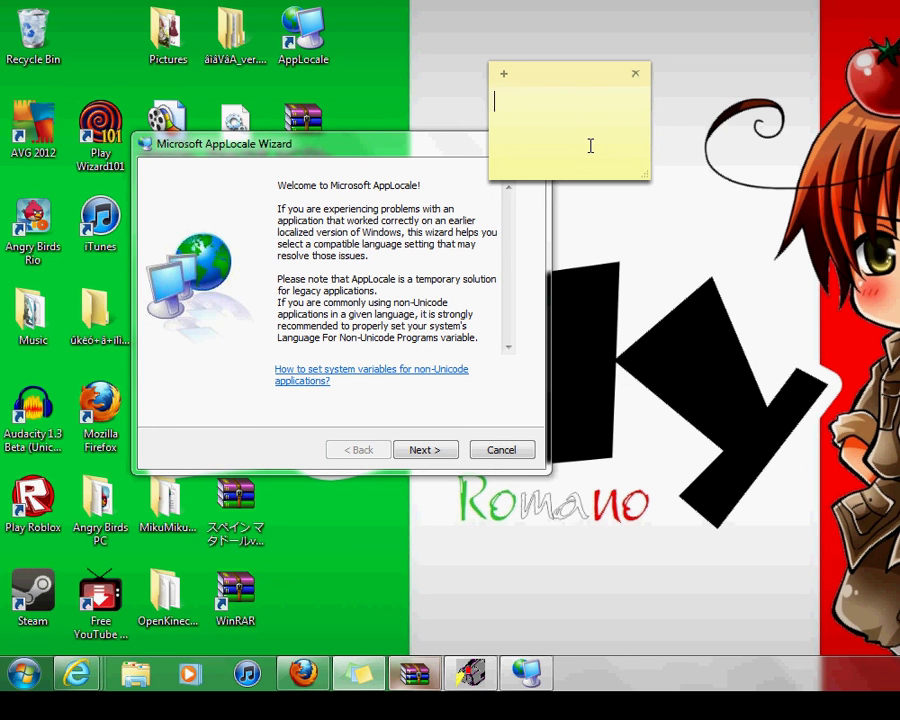
Step: Advance the AppLocale wizard to the page for locating the application
click(460, 185)
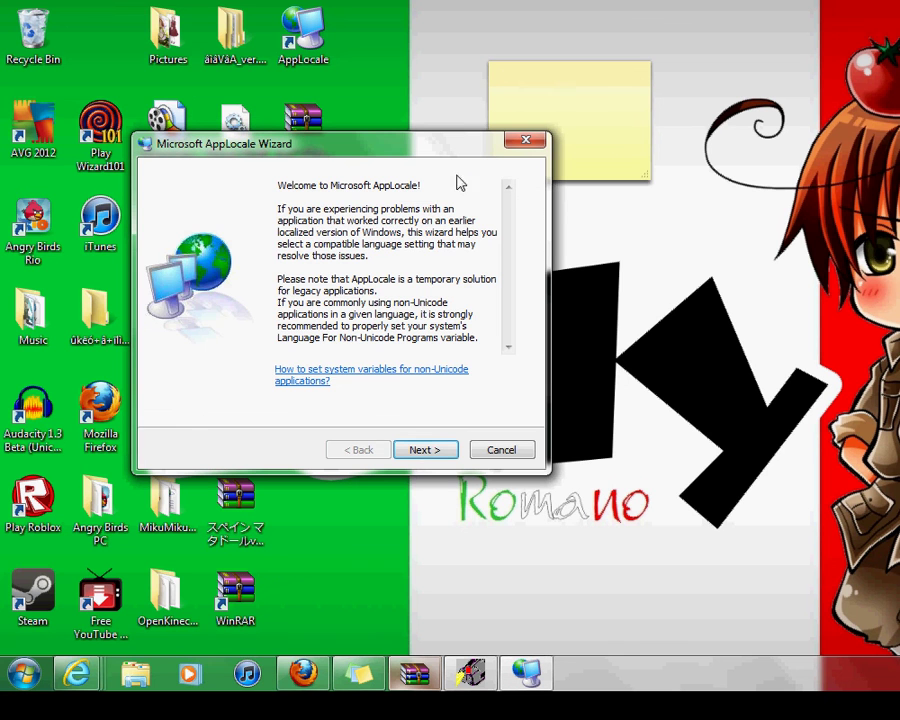
click(424, 452)
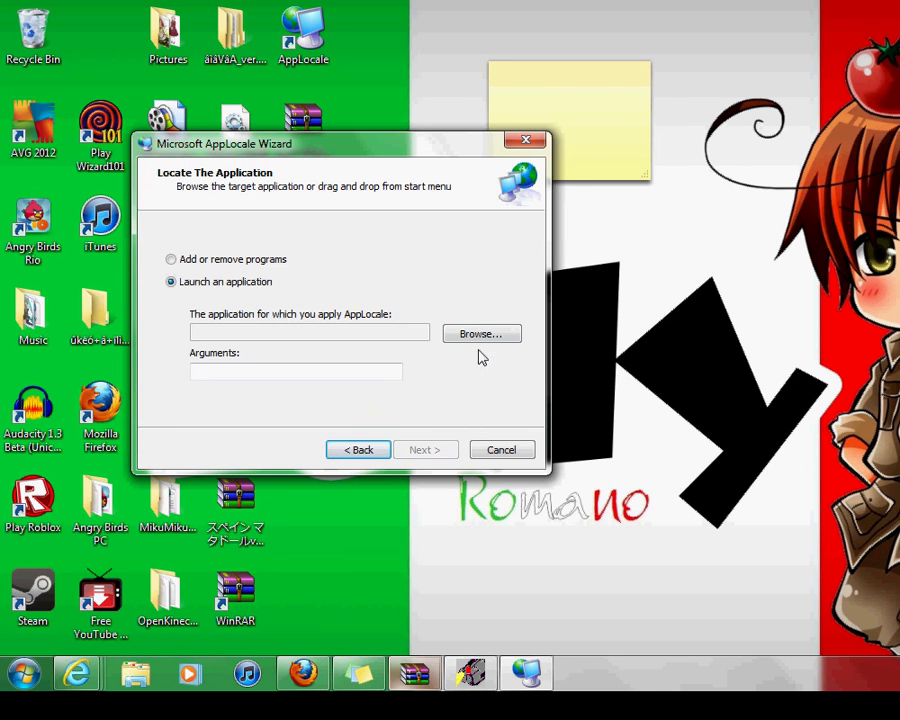
Step: Write "you might need winrar" and, on a new line, "it will be in the description" in the sticky note
click(597, 103)
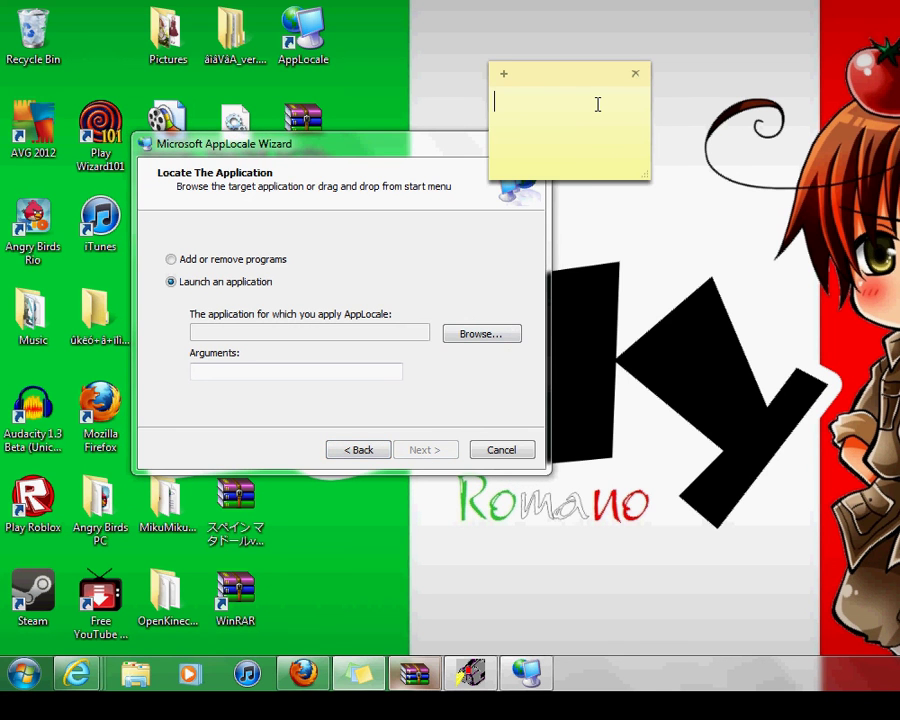
text(put)
key(BackSpace)
key(BackSpace)
key(BackSpace)
key(BackSpace)
text(c)
key(BackSpace)
text(you might need winrar)
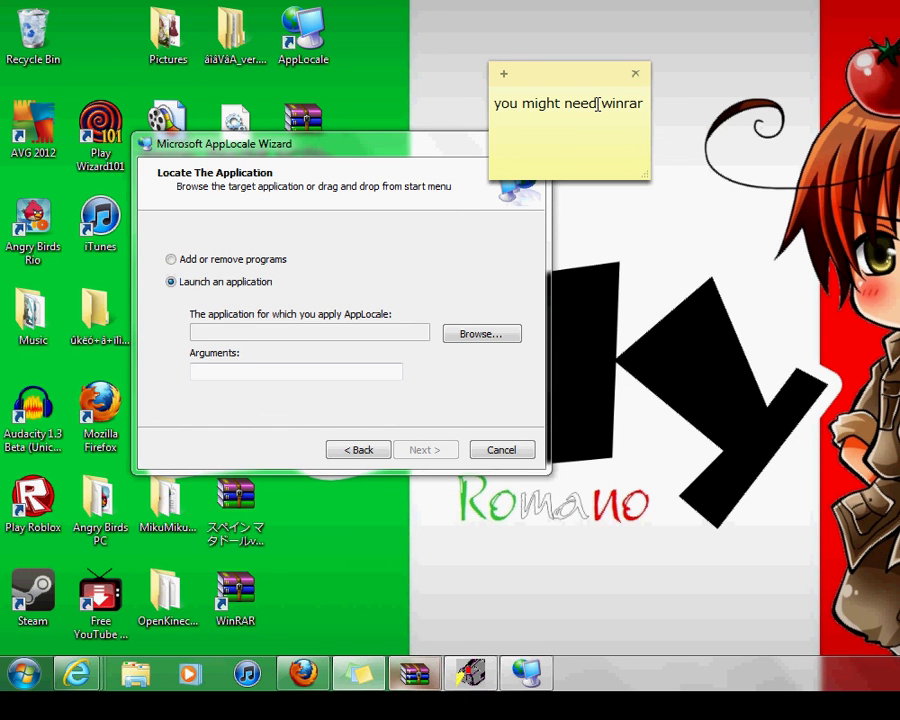
key(Return)
text(it will be in the d)
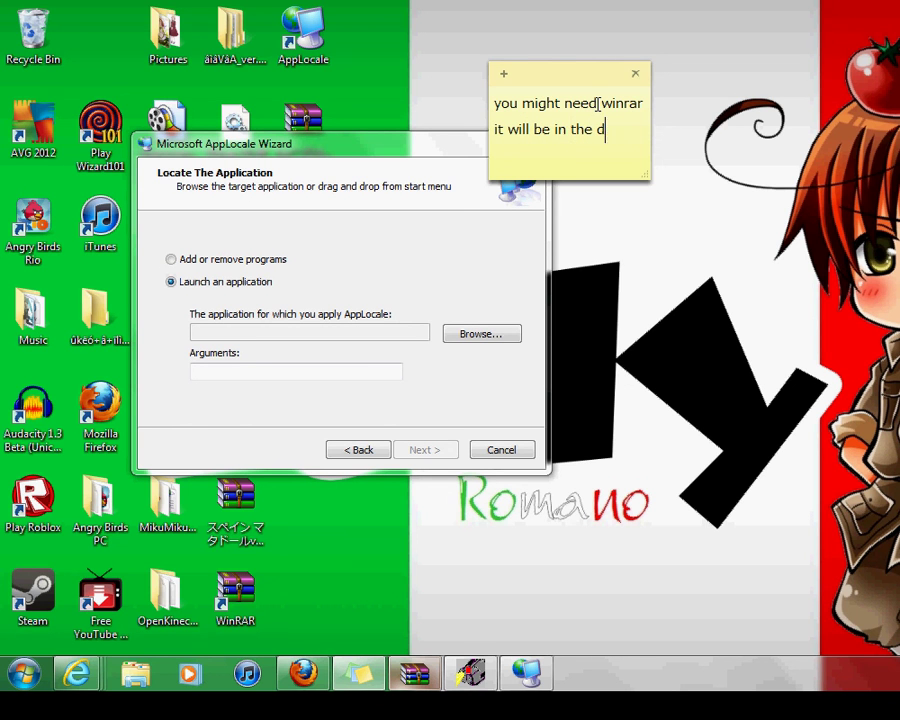
text(escription)
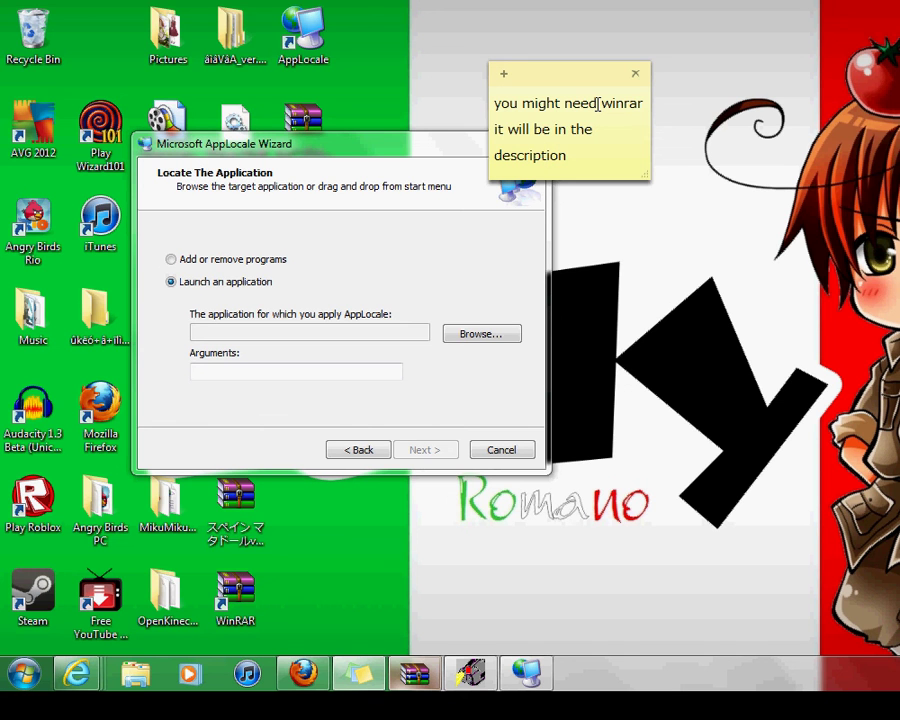
Step: Erase the message about needing WinRAR from the sticky note
key(BackSpace)
key(BackSpace)
key(BackSpace)
key(BackSpace)
key(BackSpace)
key(BackSpace)
key(BackSpace)
key(BackSpace)
key(BackSpace)
key(BackSpace)
key(BackSpace)
key(BackSpace)
key(BackSpace)
key(BackSpace)
key(BackSpace)
key(BackSpace)
key(BackSpace)
key(BackSpace)
key(BackSpace)
key(BackSpace)
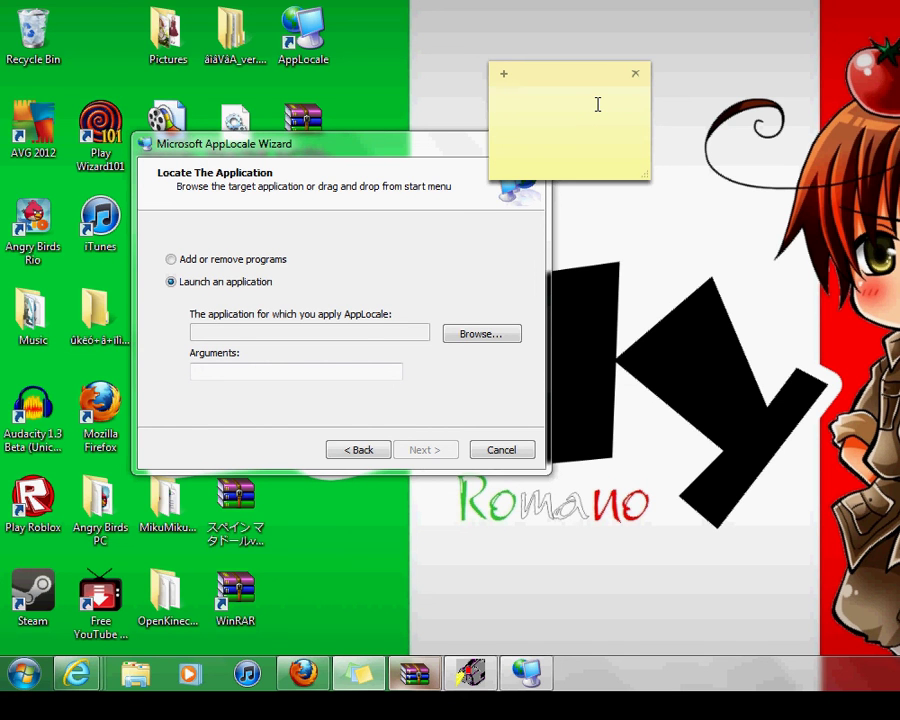
Step: Choose WinRAR from the Desktop as the application for AppLocale to launch and continue to language detection
click(468, 334)
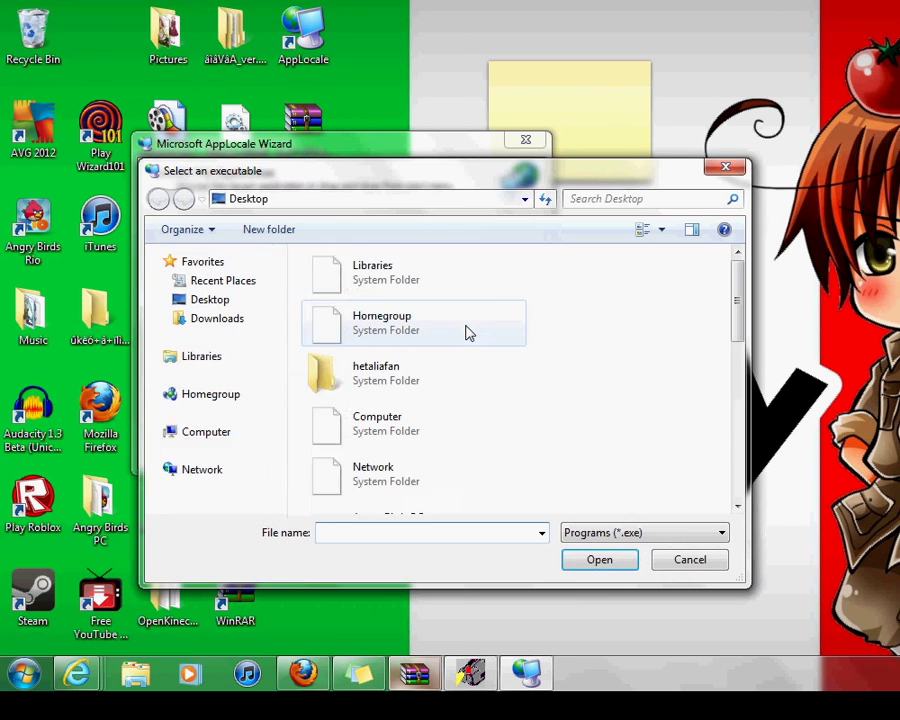
drag(737, 286, 701, 508)
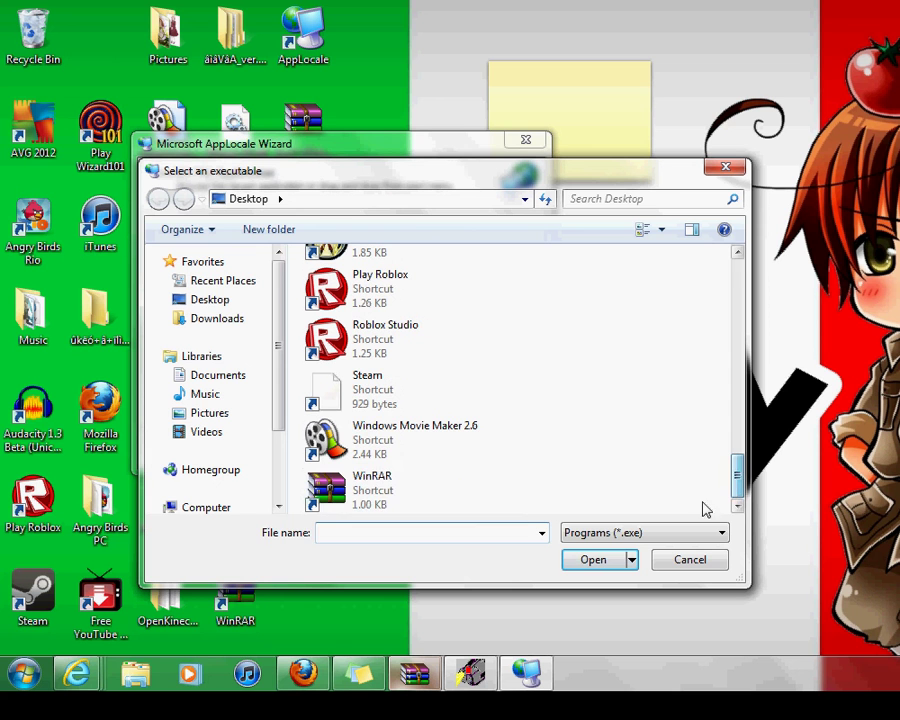
double_click(340, 485)
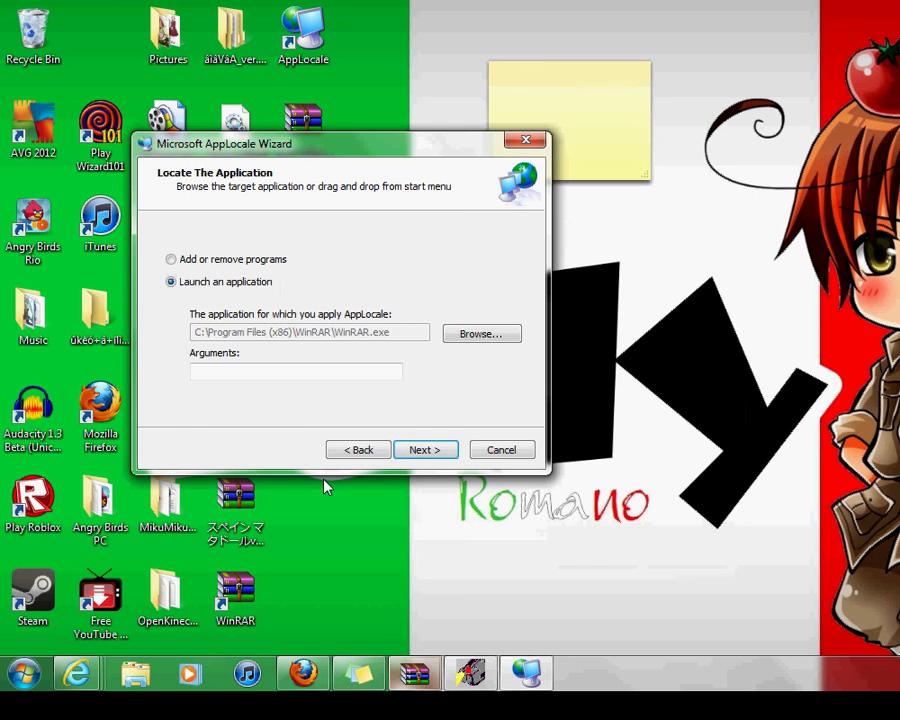
click(446, 450)
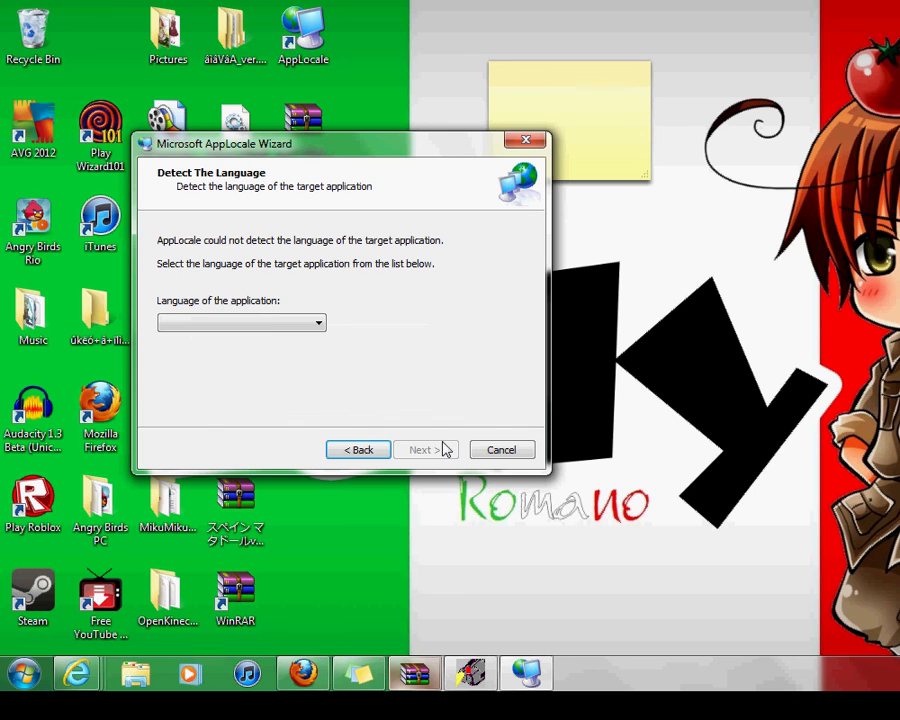
Step: Set the language of the application to 日本語 and continue to the launch page
click(261, 322)
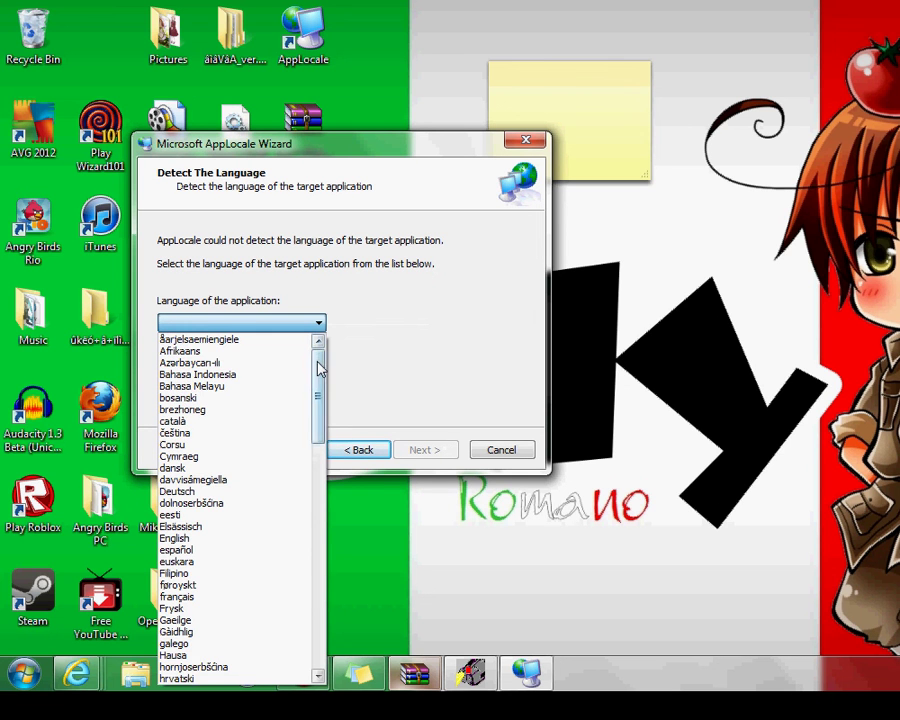
drag(319, 369, 312, 633)
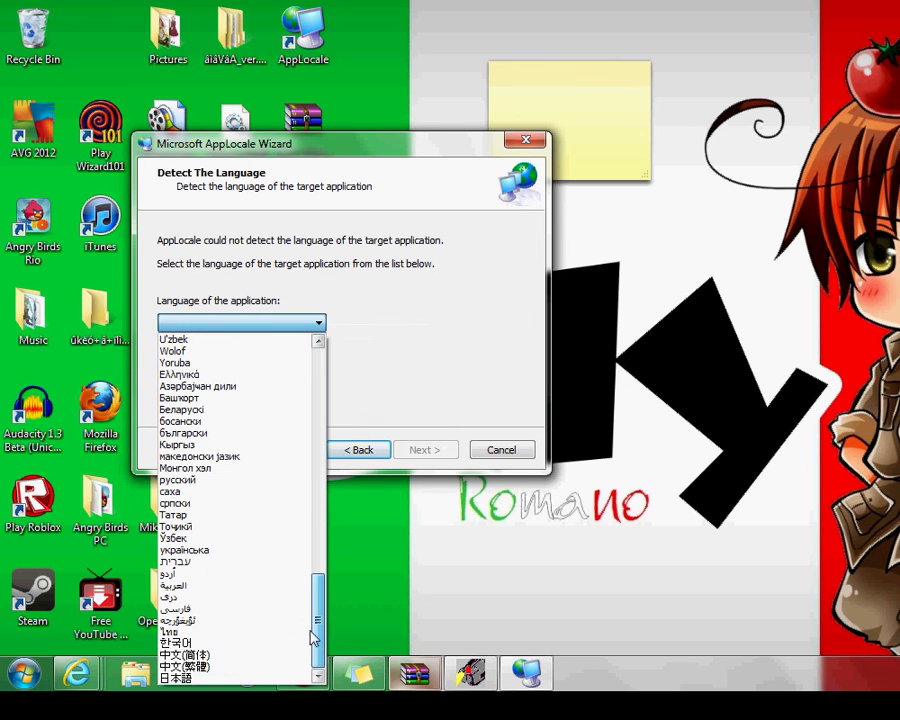
click(180, 678)
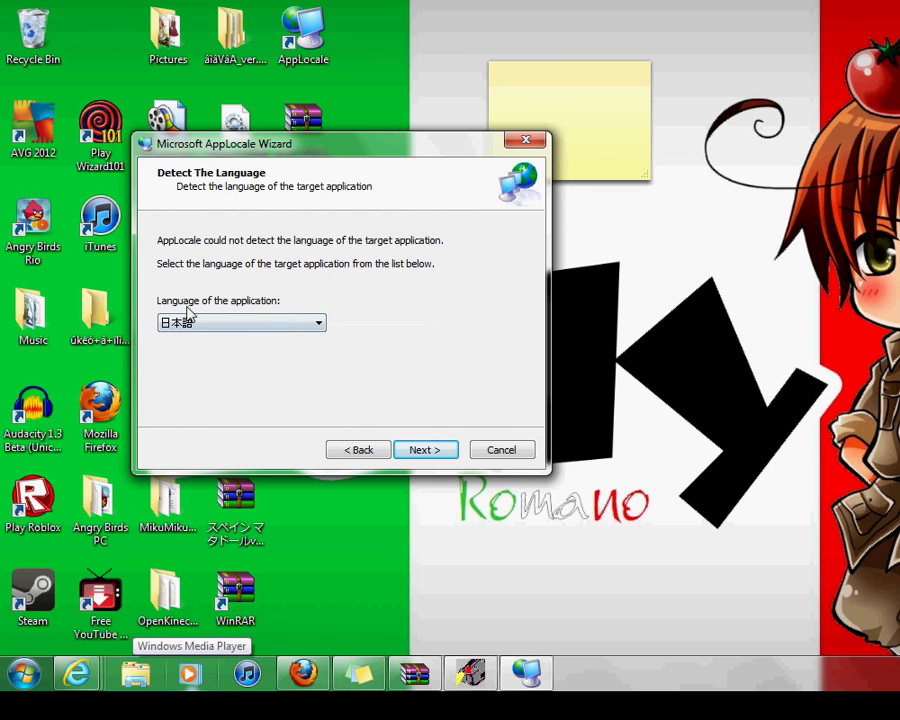
click(425, 450)
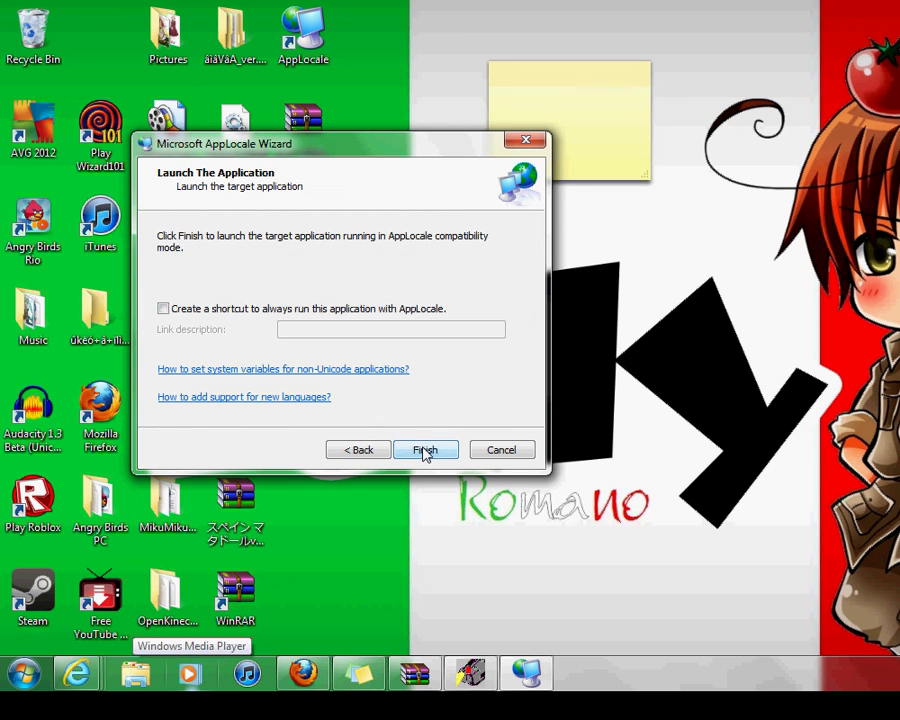
Step: Enable a shortcut that always runs WinRAR with AppLocale, and finish the wizard to launch it
click(244, 308)
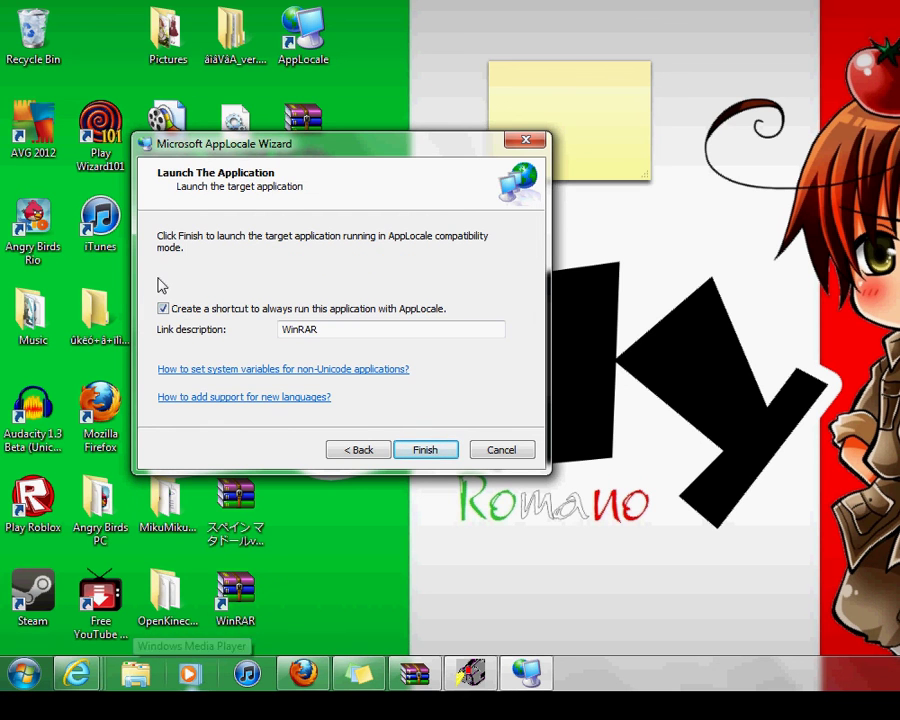
click(425, 451)
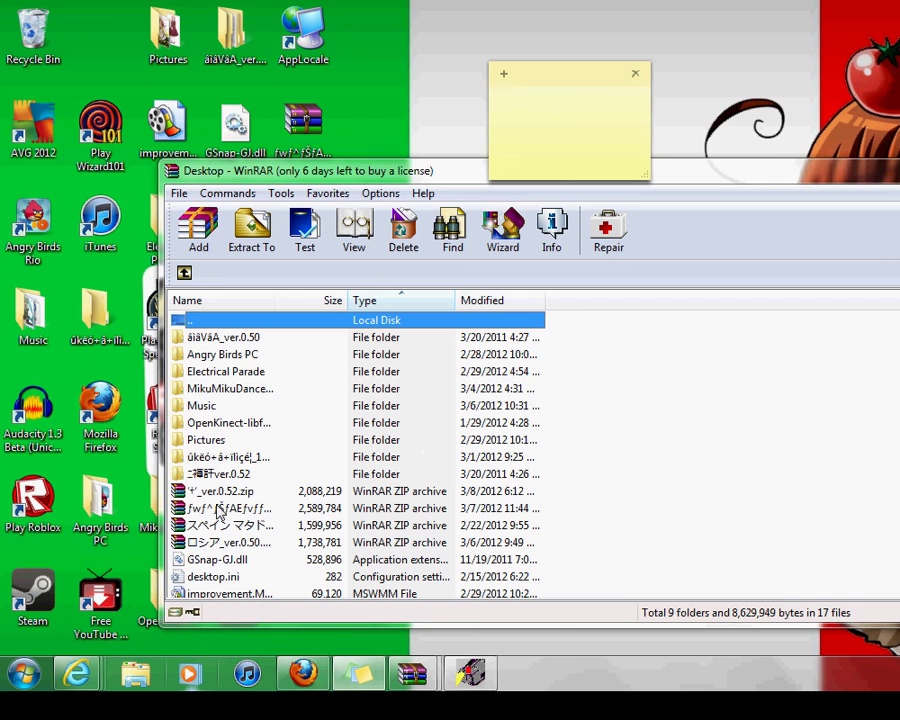
Step: Start a message in the empty sticky note reading "if you want to get an mmd model with a"
click(544, 114)
text(if you want )
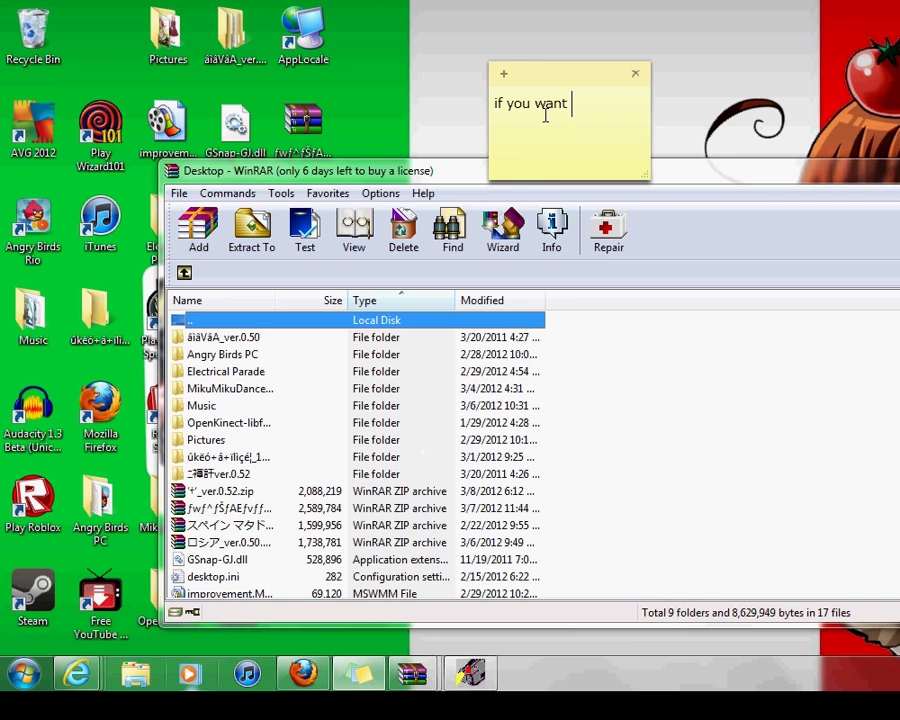
text(to get a mmd )
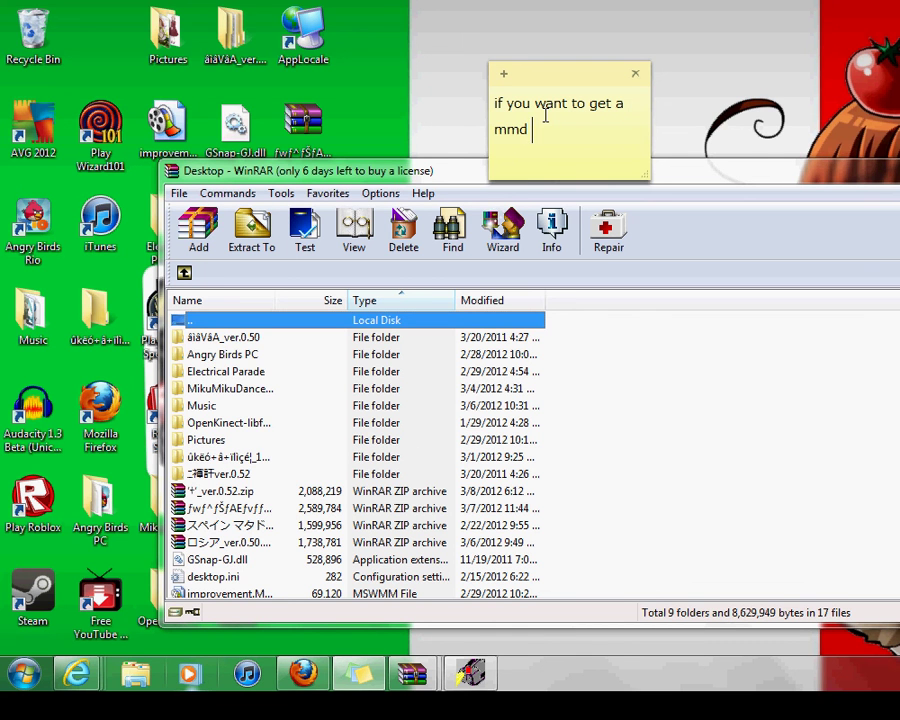
text(mos)
key(BackSpace)
text(del)
click(622, 105)
text(n)
key(Down)
text(with a)
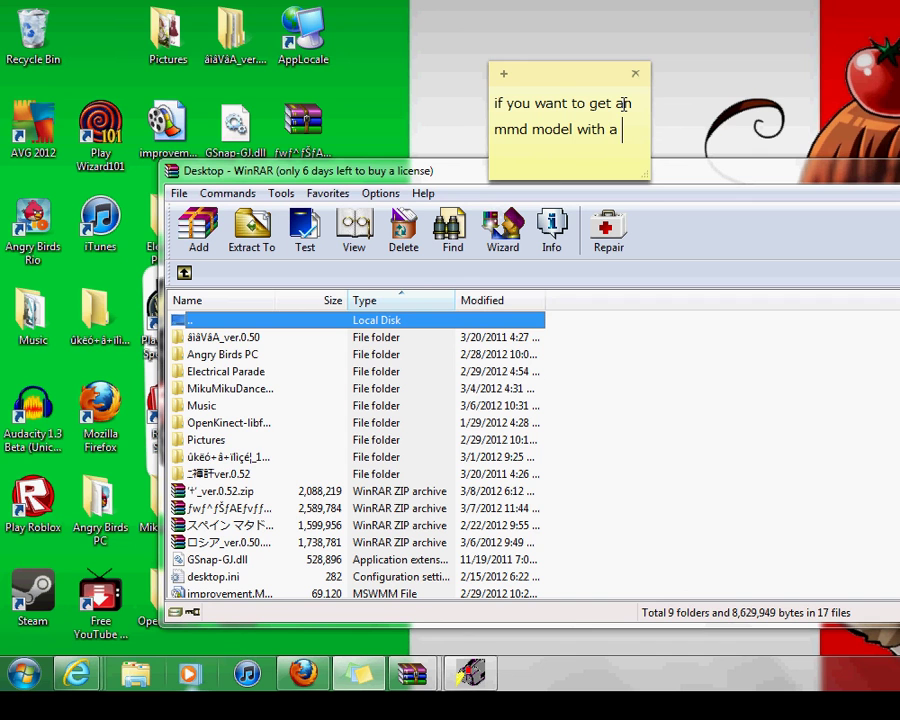
Step: Complete the sticky note's sentence with "password just copy and paste the password"
text( password h)
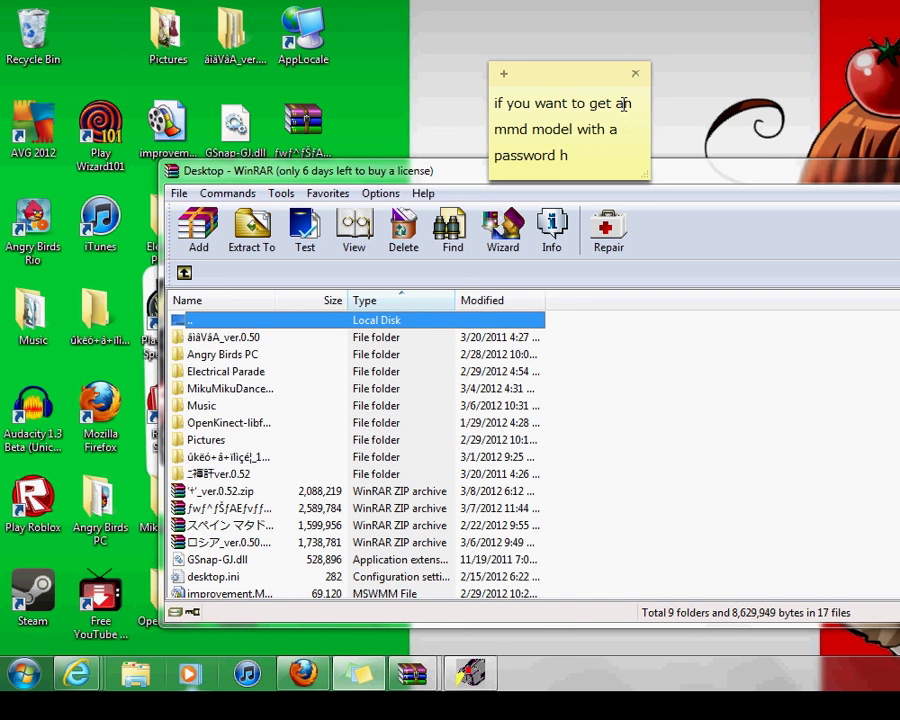
key(BackSpace)
text(just)
text(copy an)
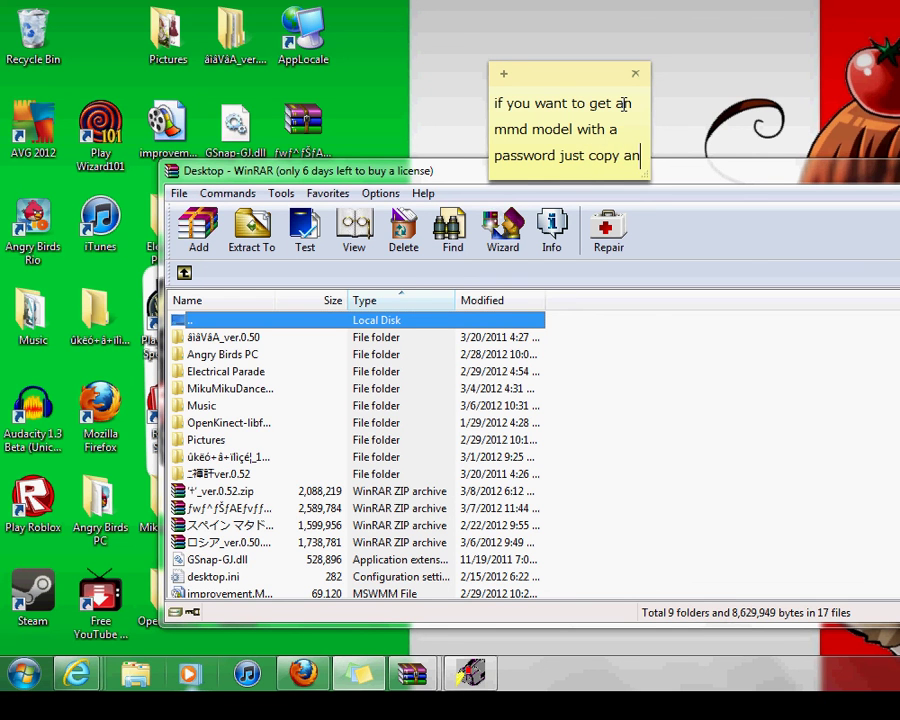
text(d past)
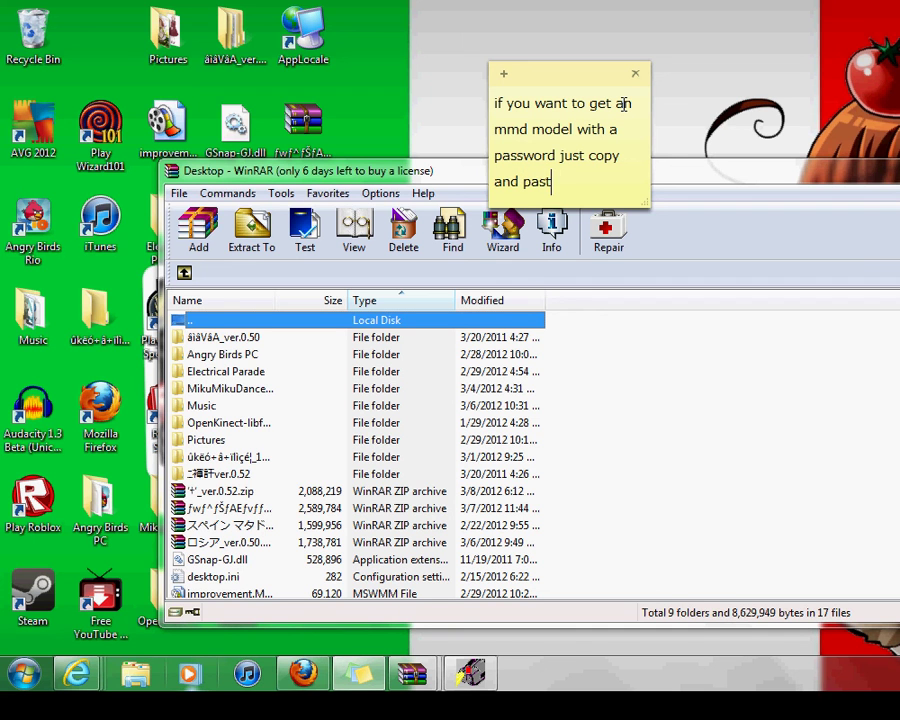
text(e the passwor)
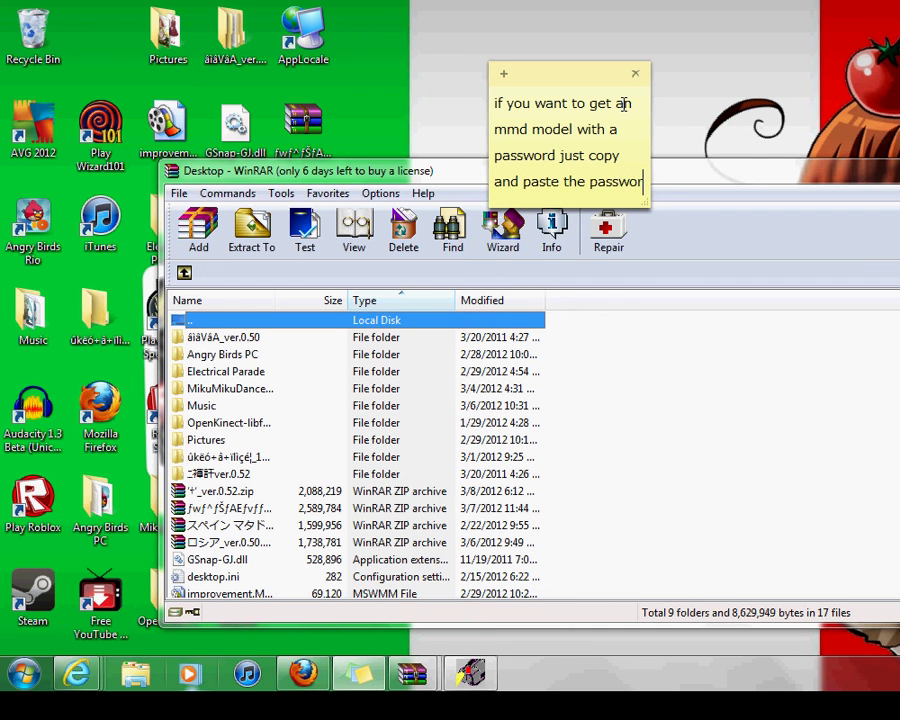
text(d)
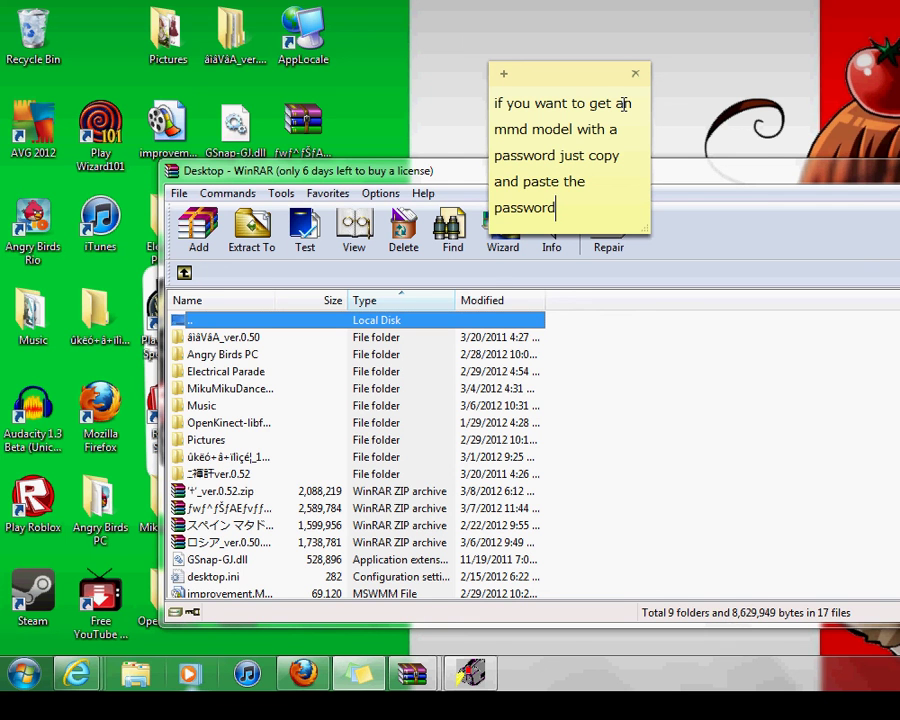
Step: Erase the message about copying and pasting the password from the sticky note
key(BackSpace)
key(BackSpace)
key(BackSpace)
key(BackSpace)
key(BackSpace)
key(BackSpace)
key(BackSpace)
key(BackSpace)
key(BackSpace)
key(BackSpace)
key(BackSpace)
key(BackSpace)
key(BackSpace)
key(BackSpace)
key(BackSpace)
key(BackSpace)
key(BackSpace)
key(BackSpace)
key(BackSpace)
key(BackSpace)
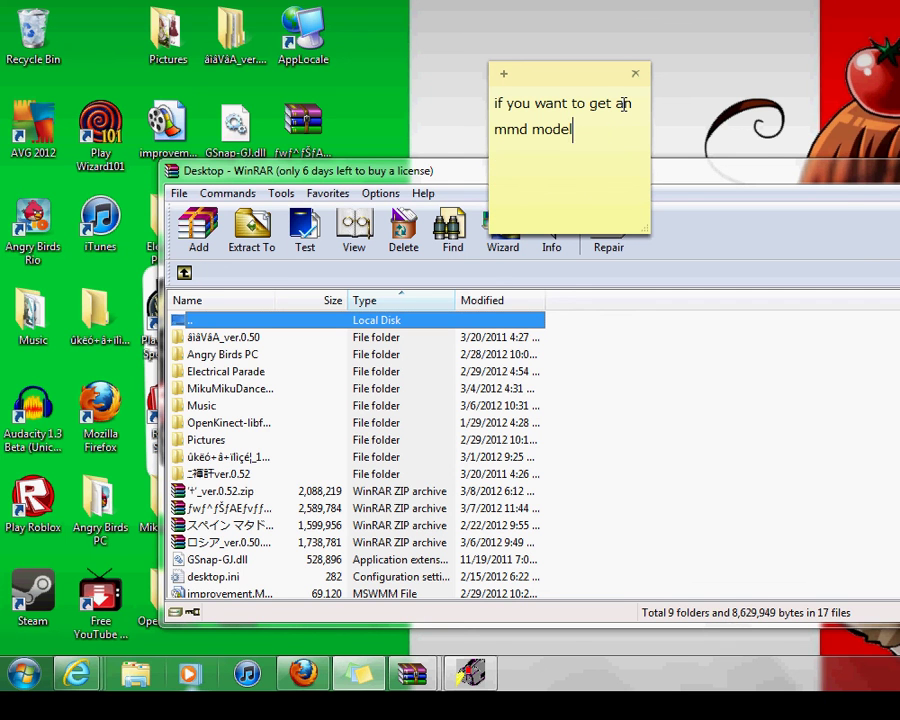
key(BackSpace)
key(BackSpace)
key(BackSpace)
key(BackSpace)
key(BackSpace)
key(BackSpace)
key(BackSpace)
key(BackSpace)
key(BackSpace)
key(BackSpace)
key(BackSpace)
key(BackSpace)
key(BackSpace)
key(BackSpace)
key(BackSpace)
key(BackSpace)
key(BackSpace)
key(BackSpace)
key(BackSpace)
key(BackSpace)
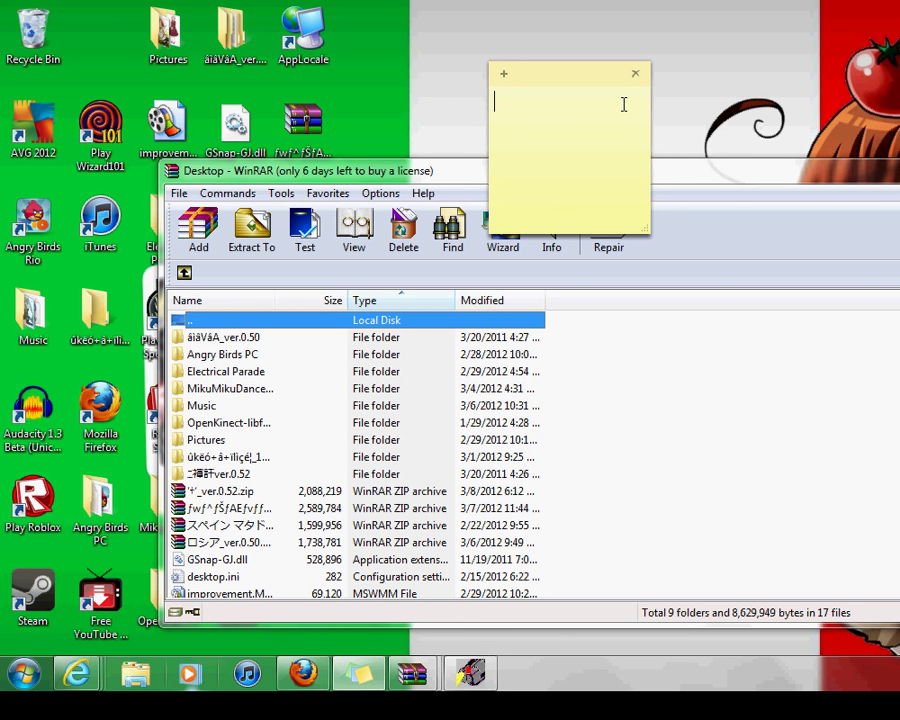
Step: Write "put the mmd models with passwords on your desktop" in the sticky note
text(m)
key(BackSpace)
text(put the mmd models )
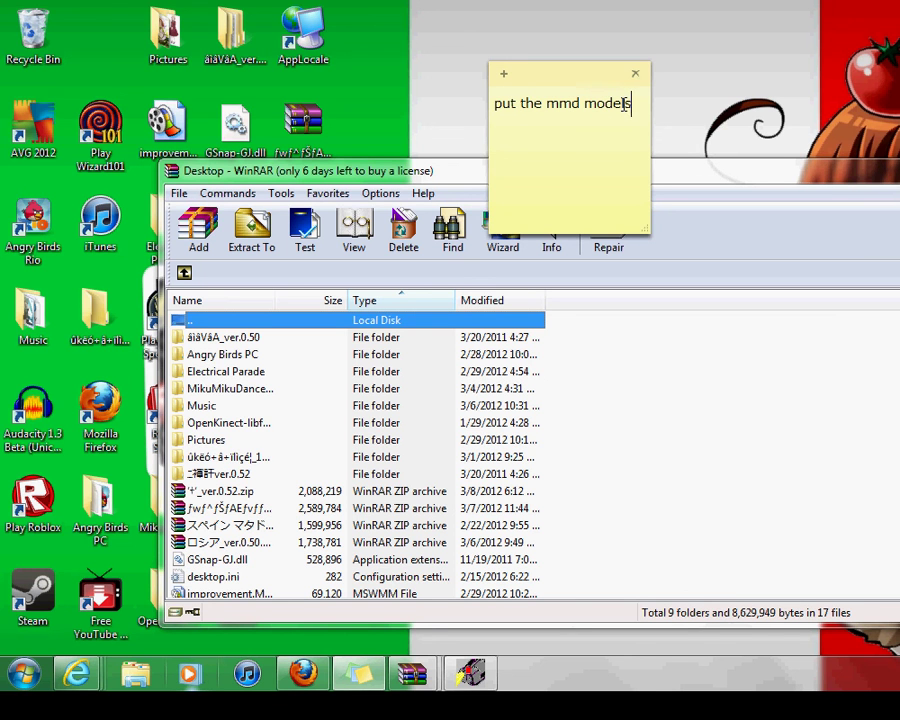
text(with passwords)
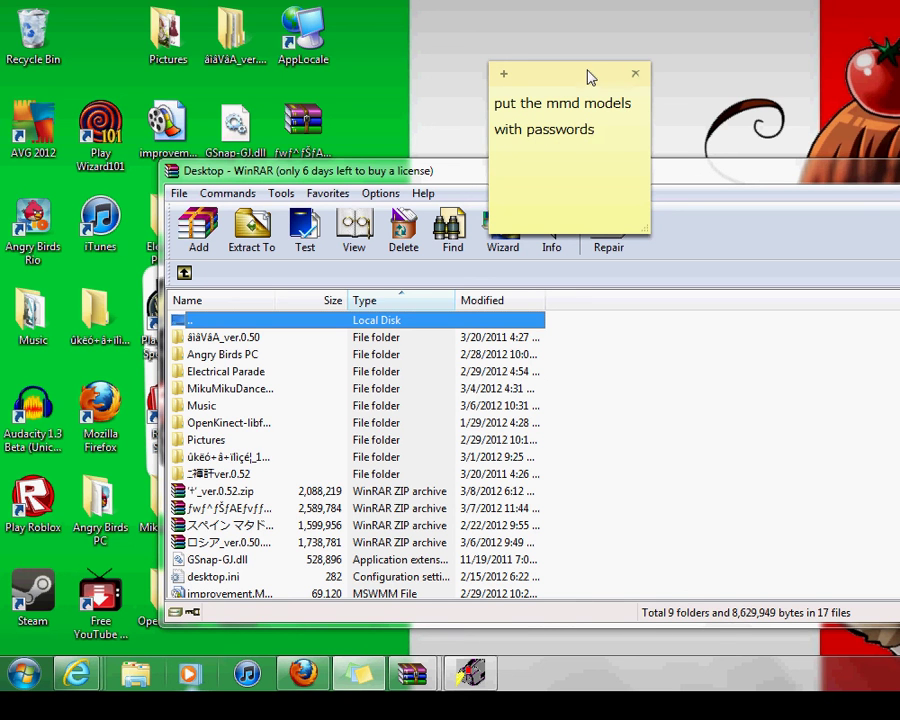
text( on your desktop)
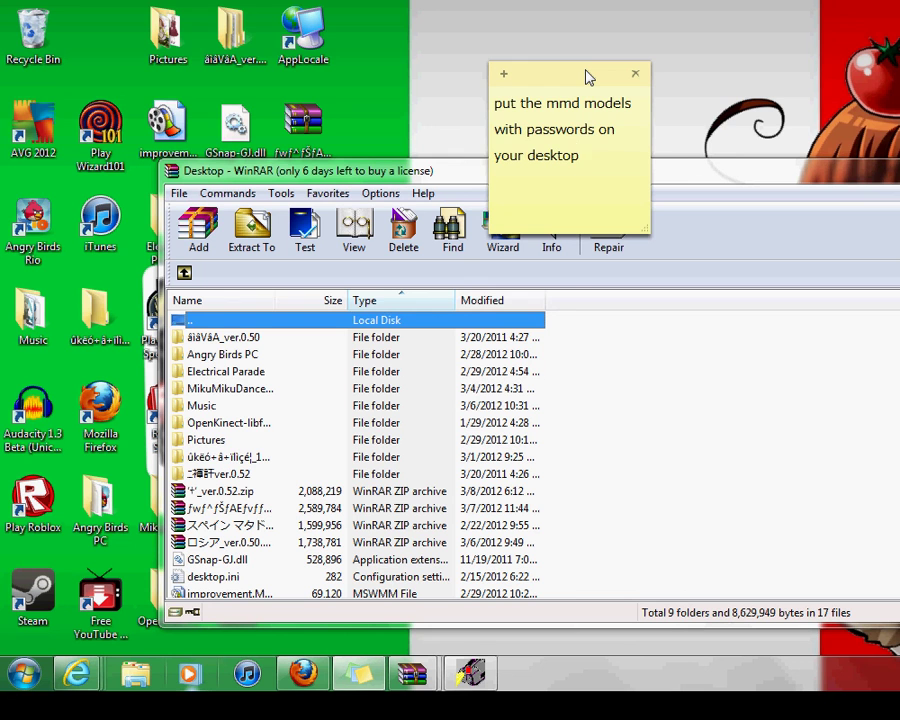
Step: Erase the message about putting the models on the desktop from the sticky note
key(BackSpace)
key(BackSpace)
key(BackSpace)
key(BackSpace)
key(BackSpace)
key(BackSpace)
key(BackSpace)
key(BackSpace)
key(BackSpace)
key(BackSpace)
key(BackSpace)
key(BackSpace)
key(BackSpace)
key(BackSpace)
key(BackSpace)
key(BackSpace)
key(BackSpace)
key(BackSpace)
key(BackSpace)
key(BackSpace)
key(BackSpace)
key(BackSpace)
key(BackSpace)
key(BackSpace)
key(BackSpace)
key(BackSpace)
key(BackSpace)
key(BackSpace)
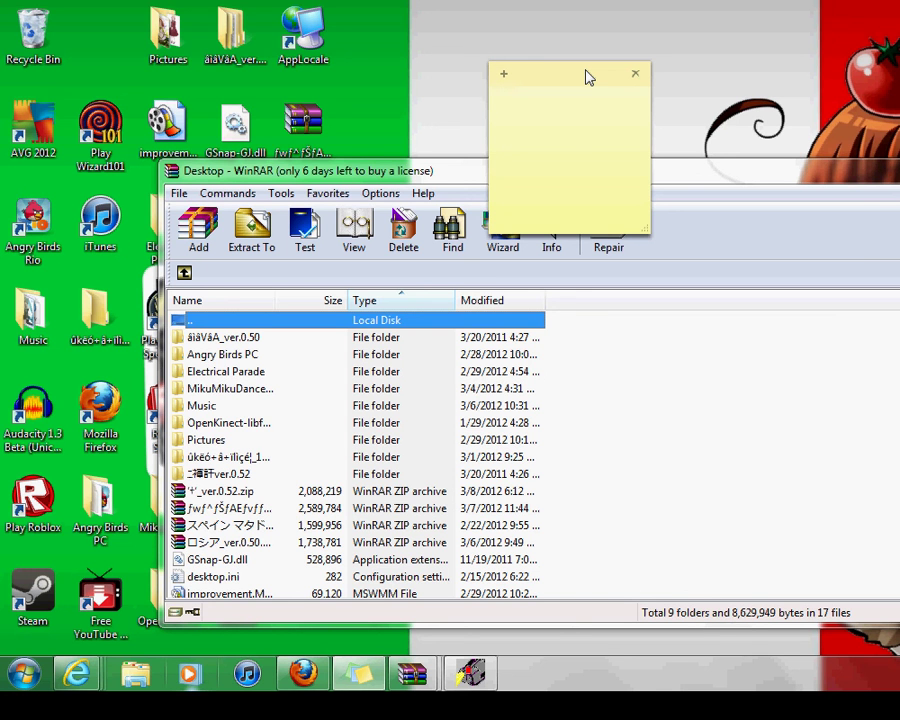
text(i hper)
key(BackSpace)
key(BackSpace)
key(BackSpace)
text(oper)
key(BackSpace)
text(it helps)
key(BackSpace)
key(BackSpace)
key(BackSpace)
key(BackSpace)
key(BackSpace)
key(BackSpace)
key(BackSpace)
key(BackSpace)
key(BackSpace)
key(BackSpace)
key(BackSpace)
key(BackSpace)
key(BackSpace)
key(BackSpace)
key(BackSpace)
Step: Write "just click the model" with "<--" on a second line, and place the note beside the archives in WinRAR's file list
text(just click the model)
drag(577, 86, 585, 226)
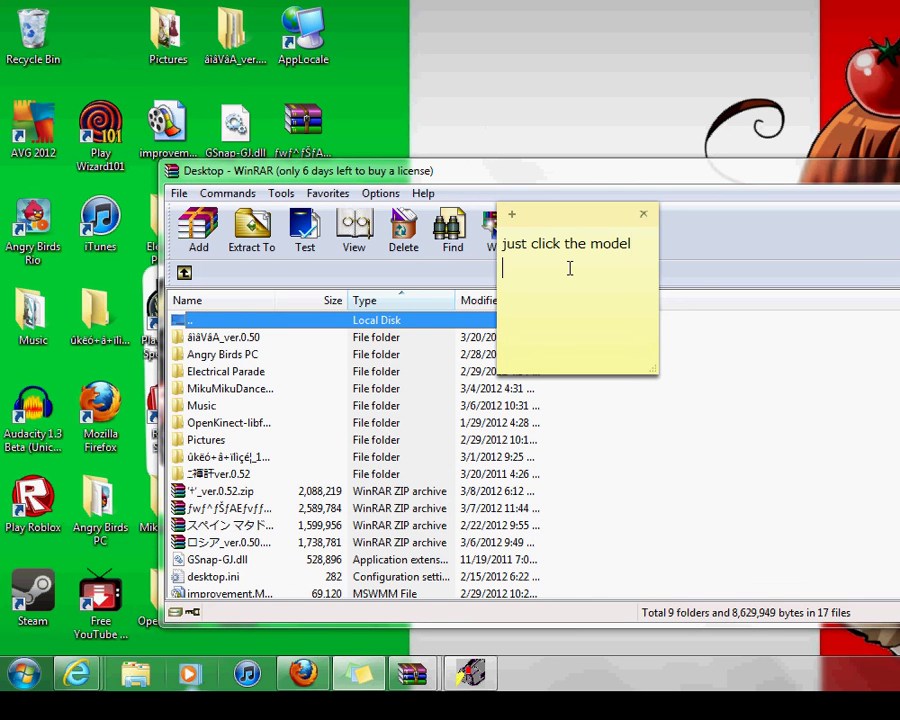
key(Return)
text(<--)
drag(556, 213, 488, 366)
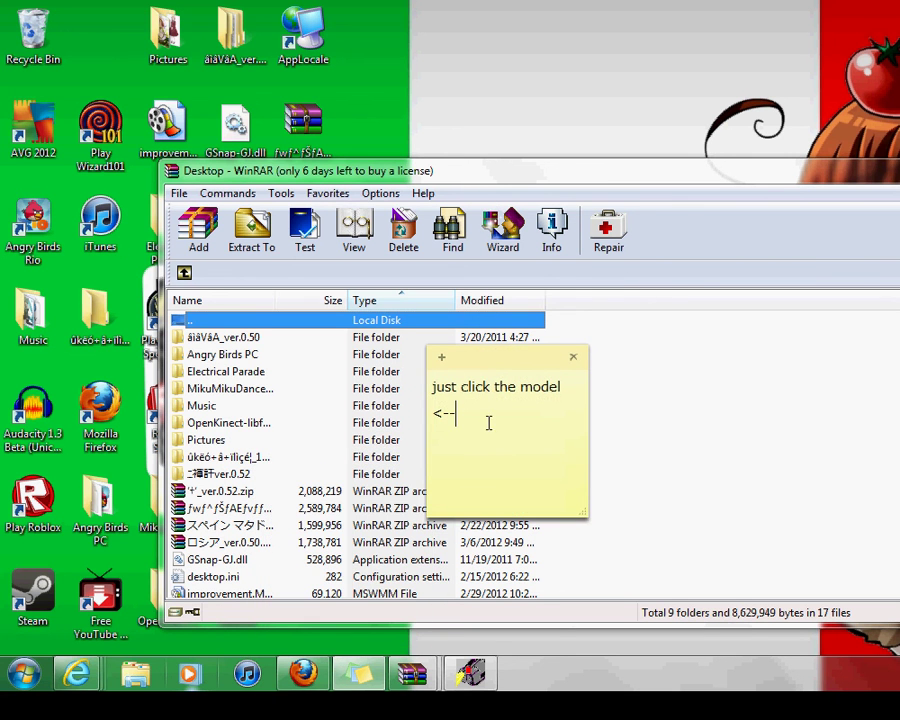
Step: Clear the message about clicking the model, leaving the sticky note empty
drag(488, 420, 427, 388)
key(BackSpace)
text(b)
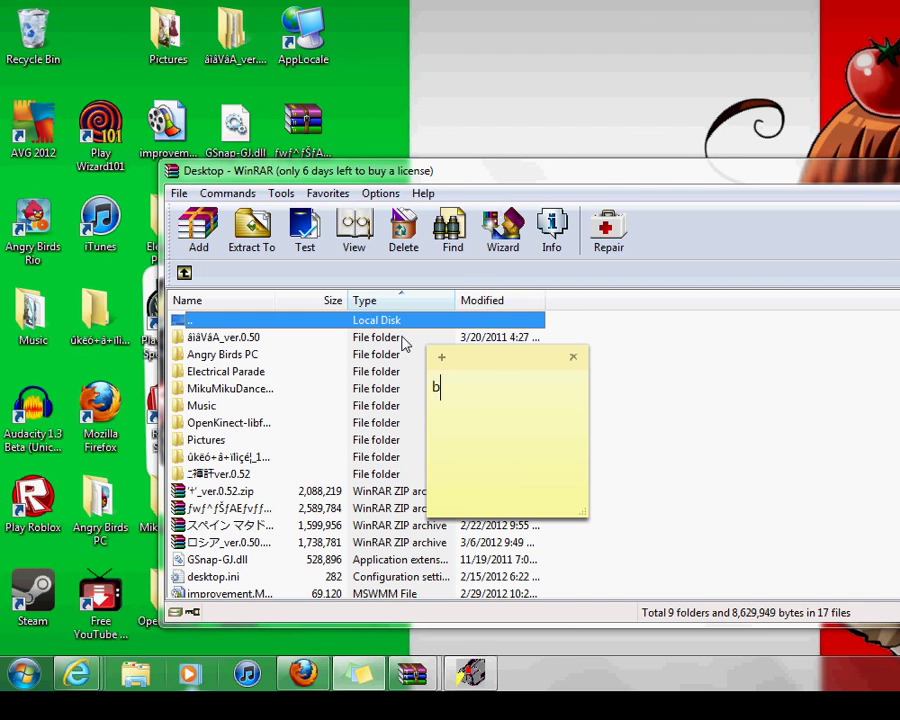
text(ye)
key(BackSpace)
key(BackSpace)
key(BackSpace)
click(481, 685)
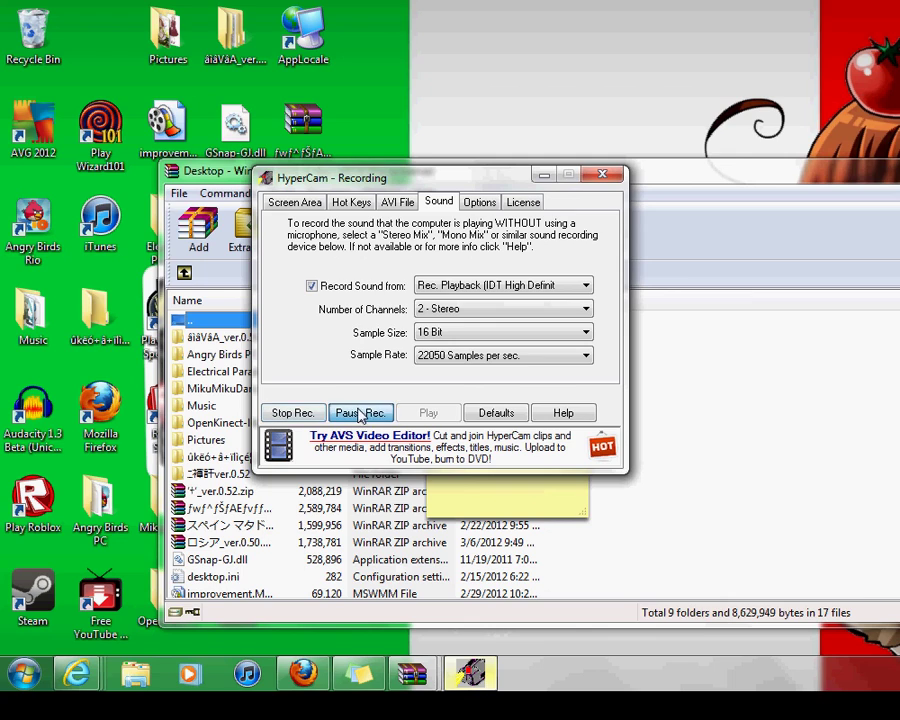